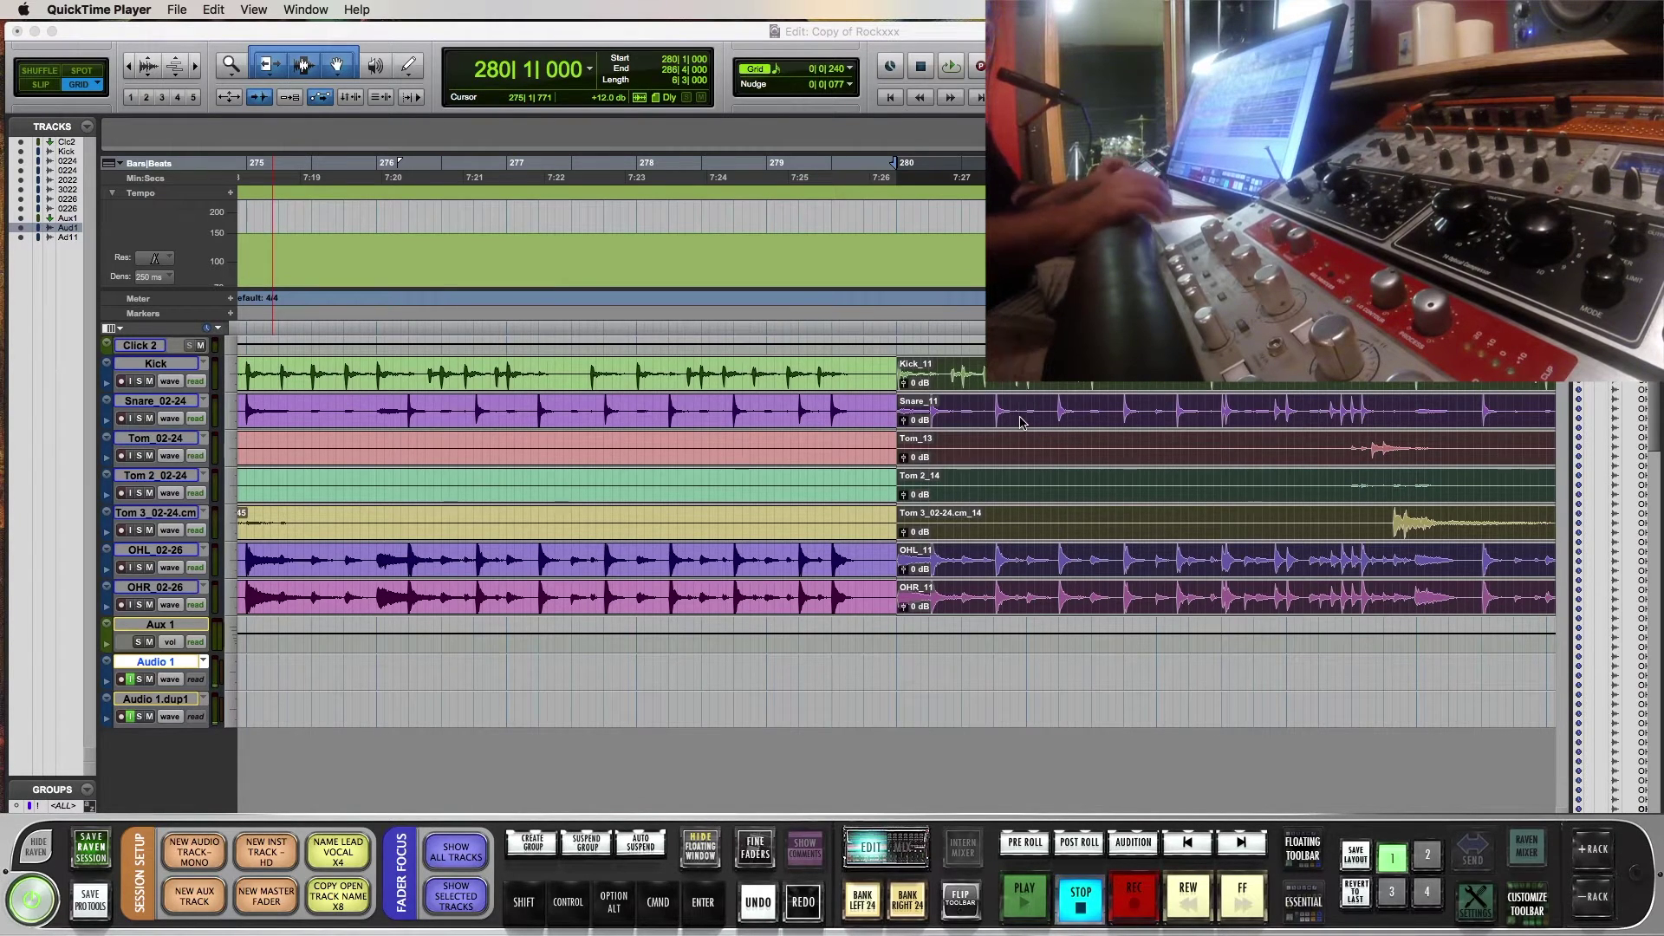
# - Audition the take-11 drum tracks from bar 280 twice, stopping after each pass
pyautogui.hscroll(5, 1032, 491)
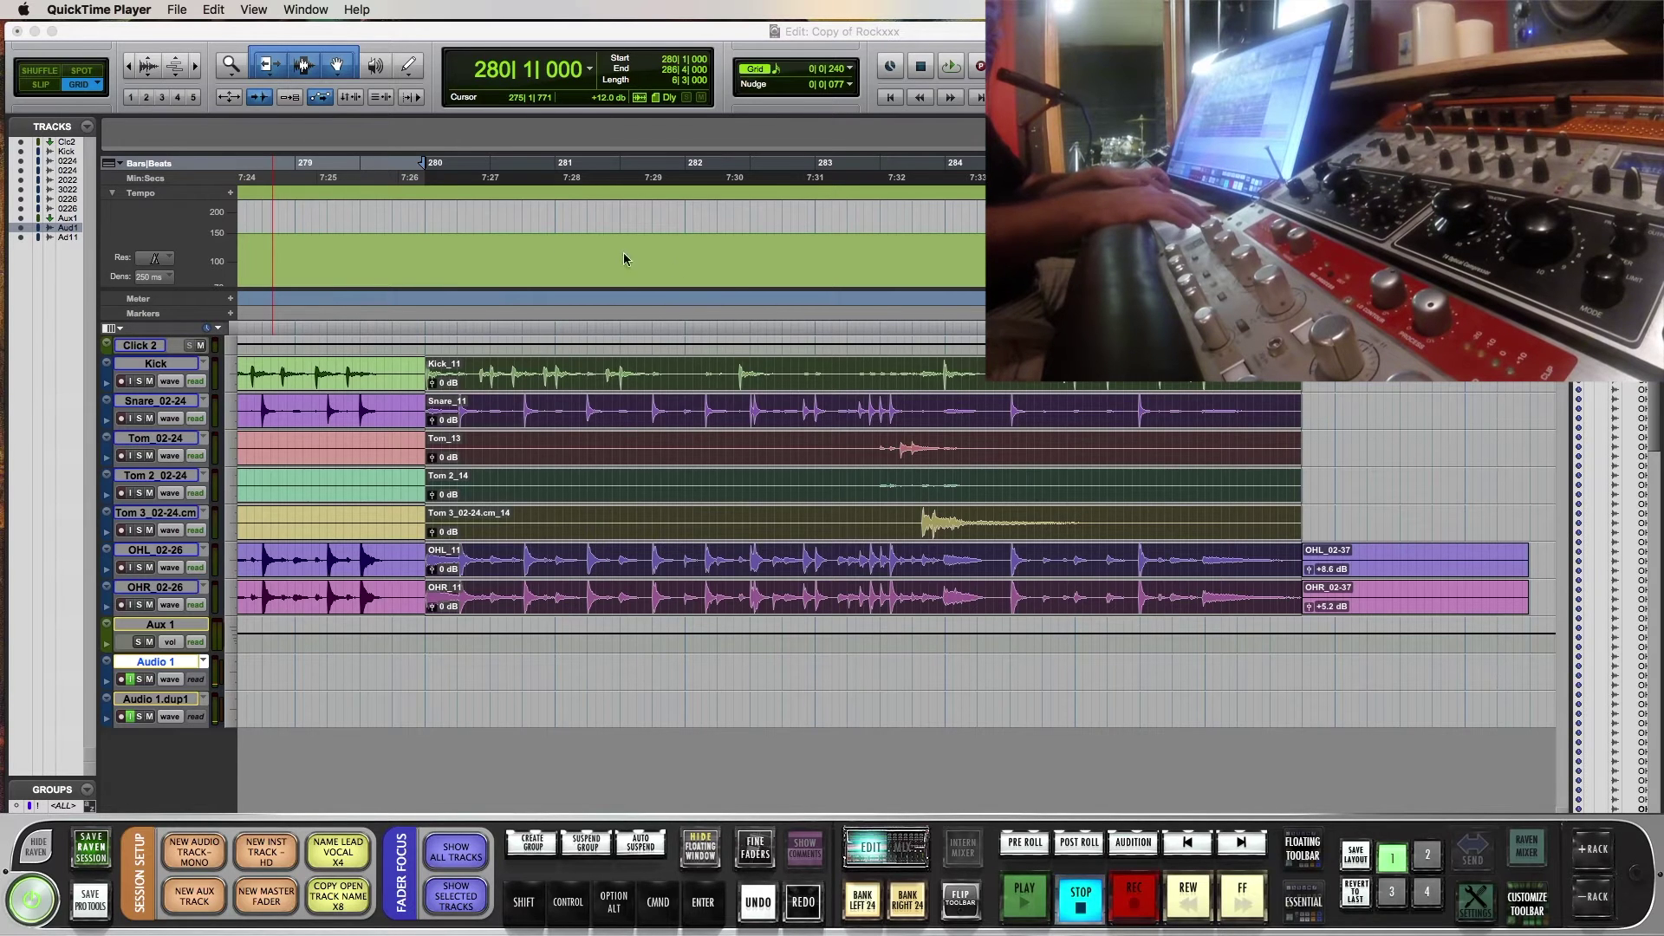
pyautogui.click(600, 667)
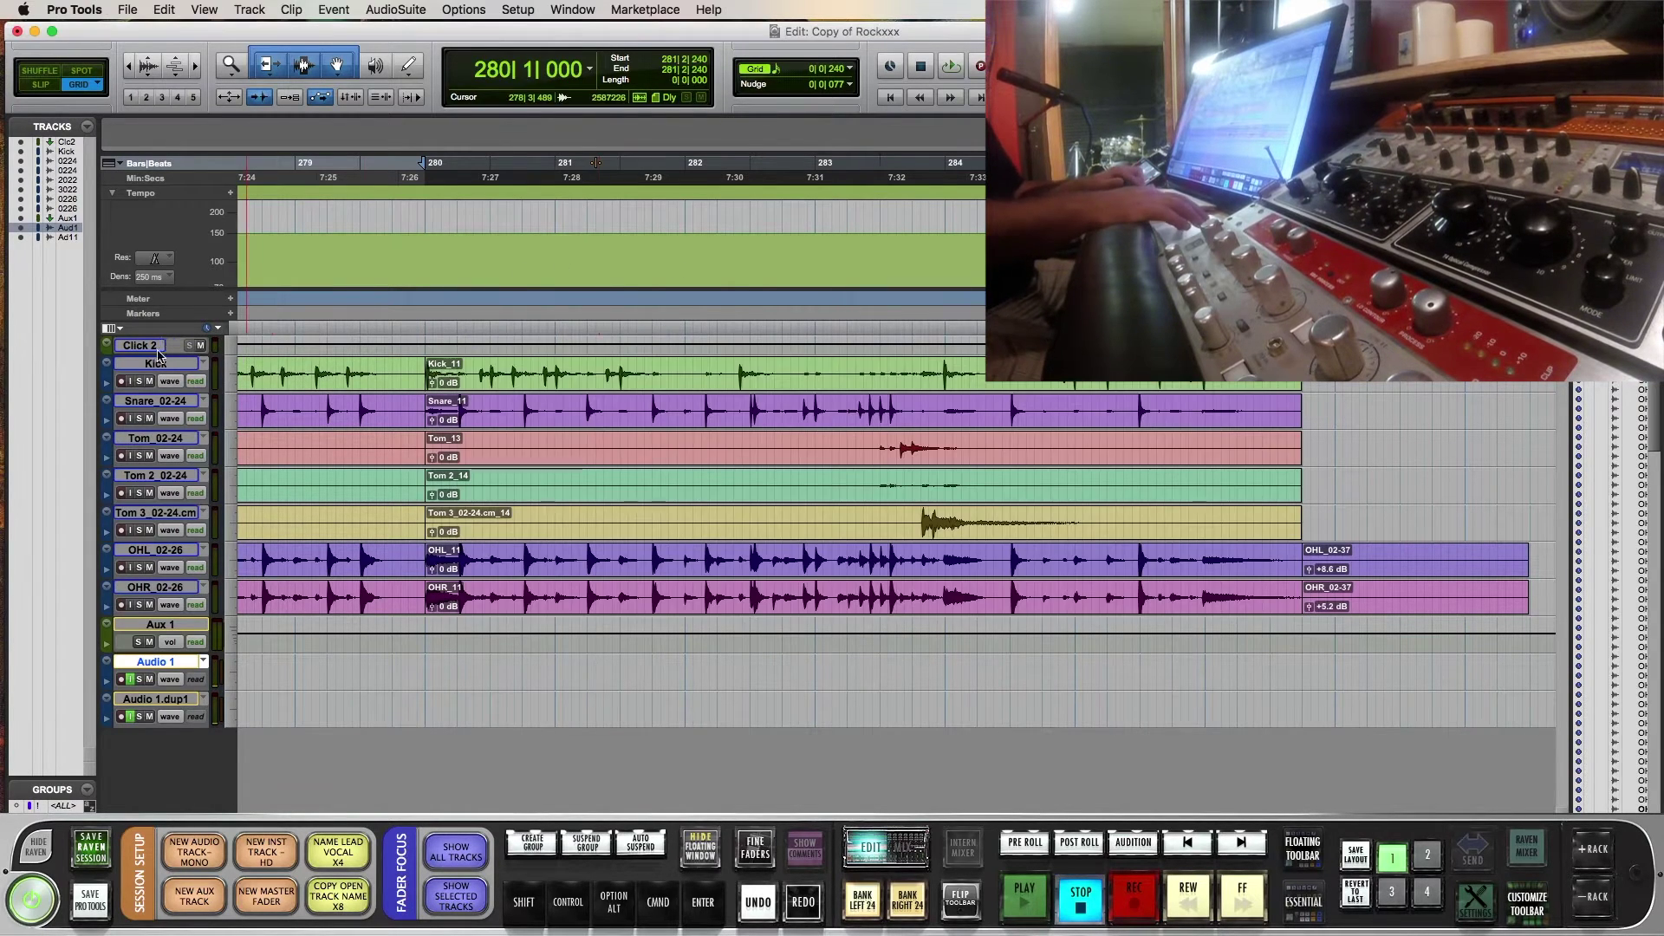
pyautogui.press('space')
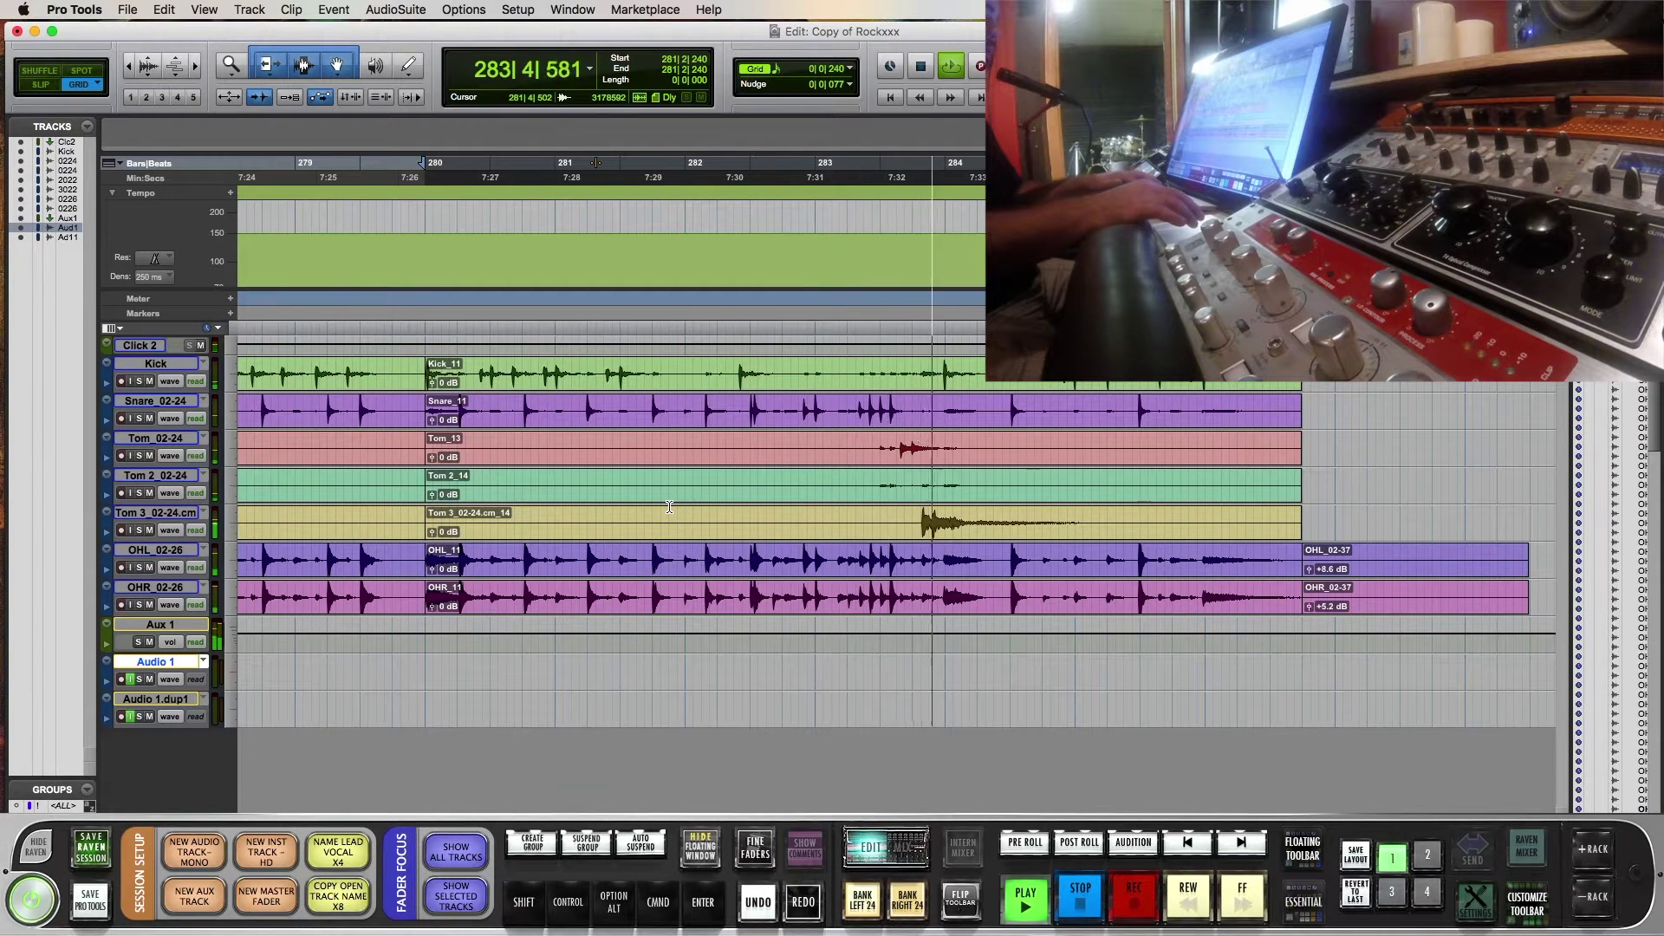
pyautogui.press('space')
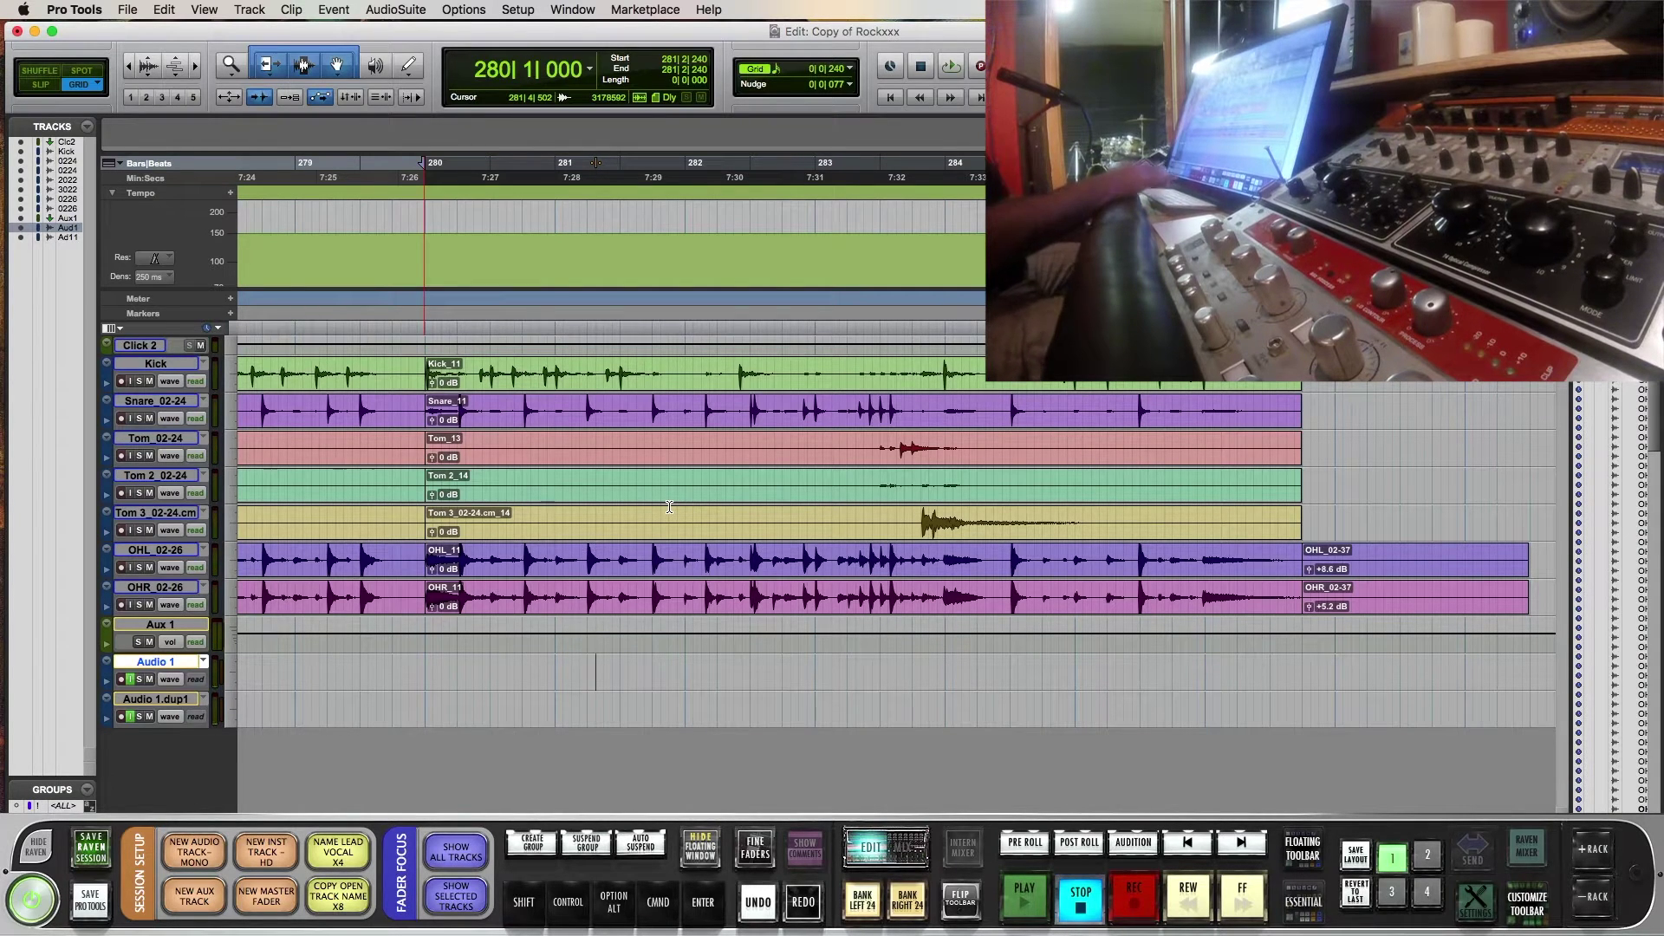
pyautogui.press('space')
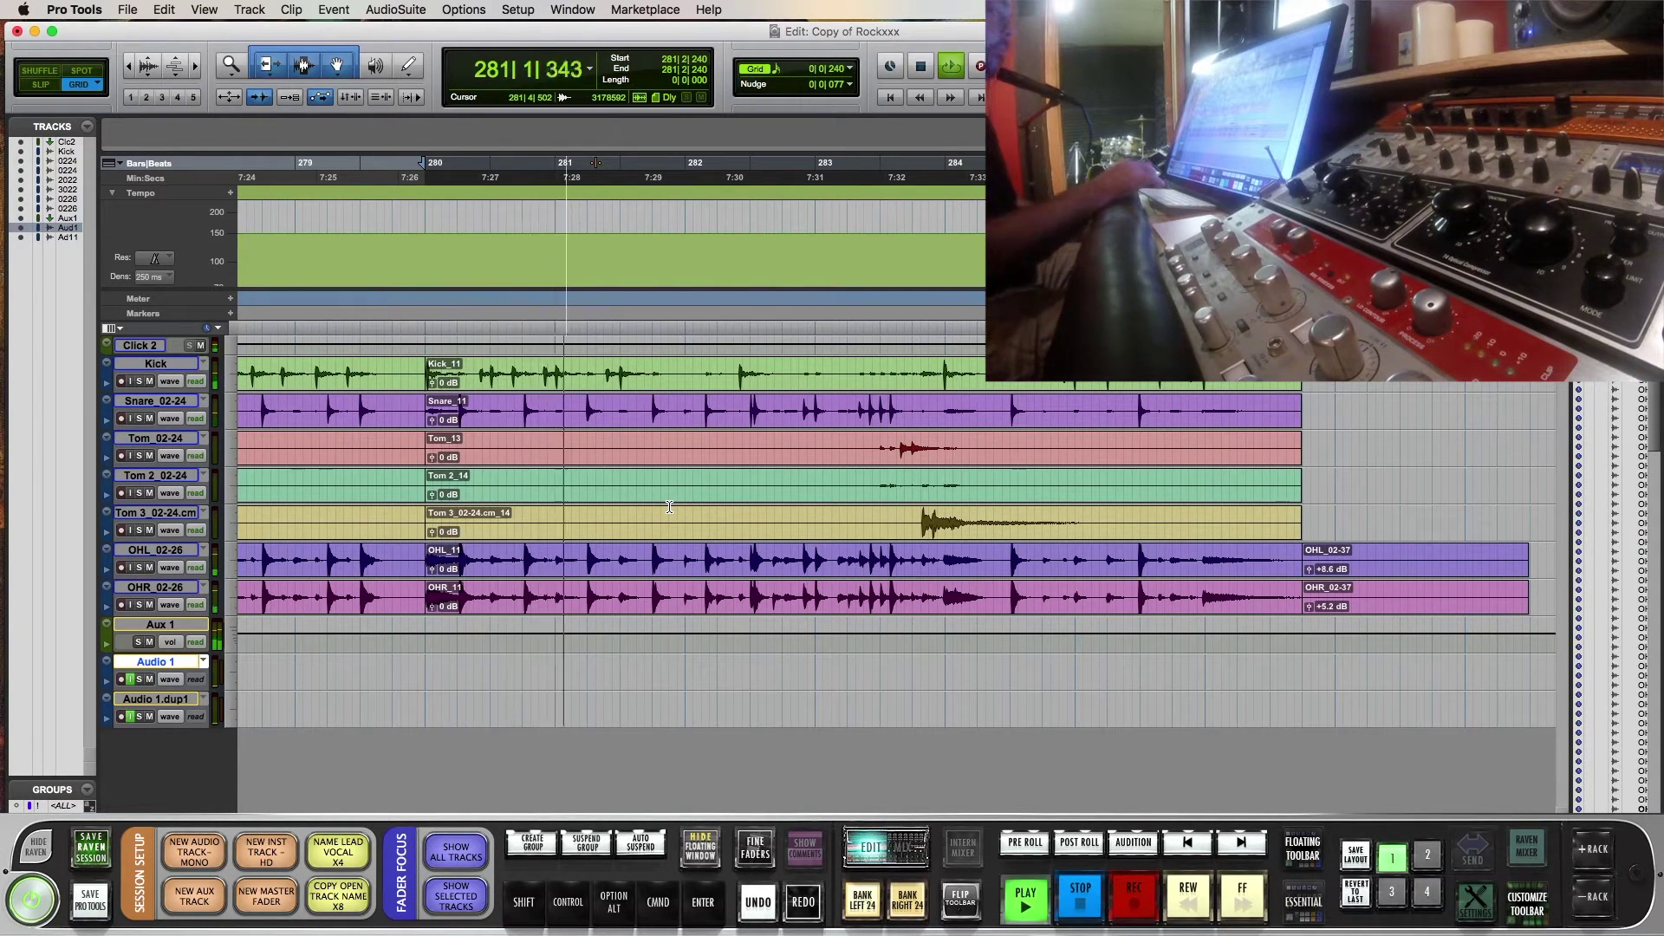
pyautogui.press('space')
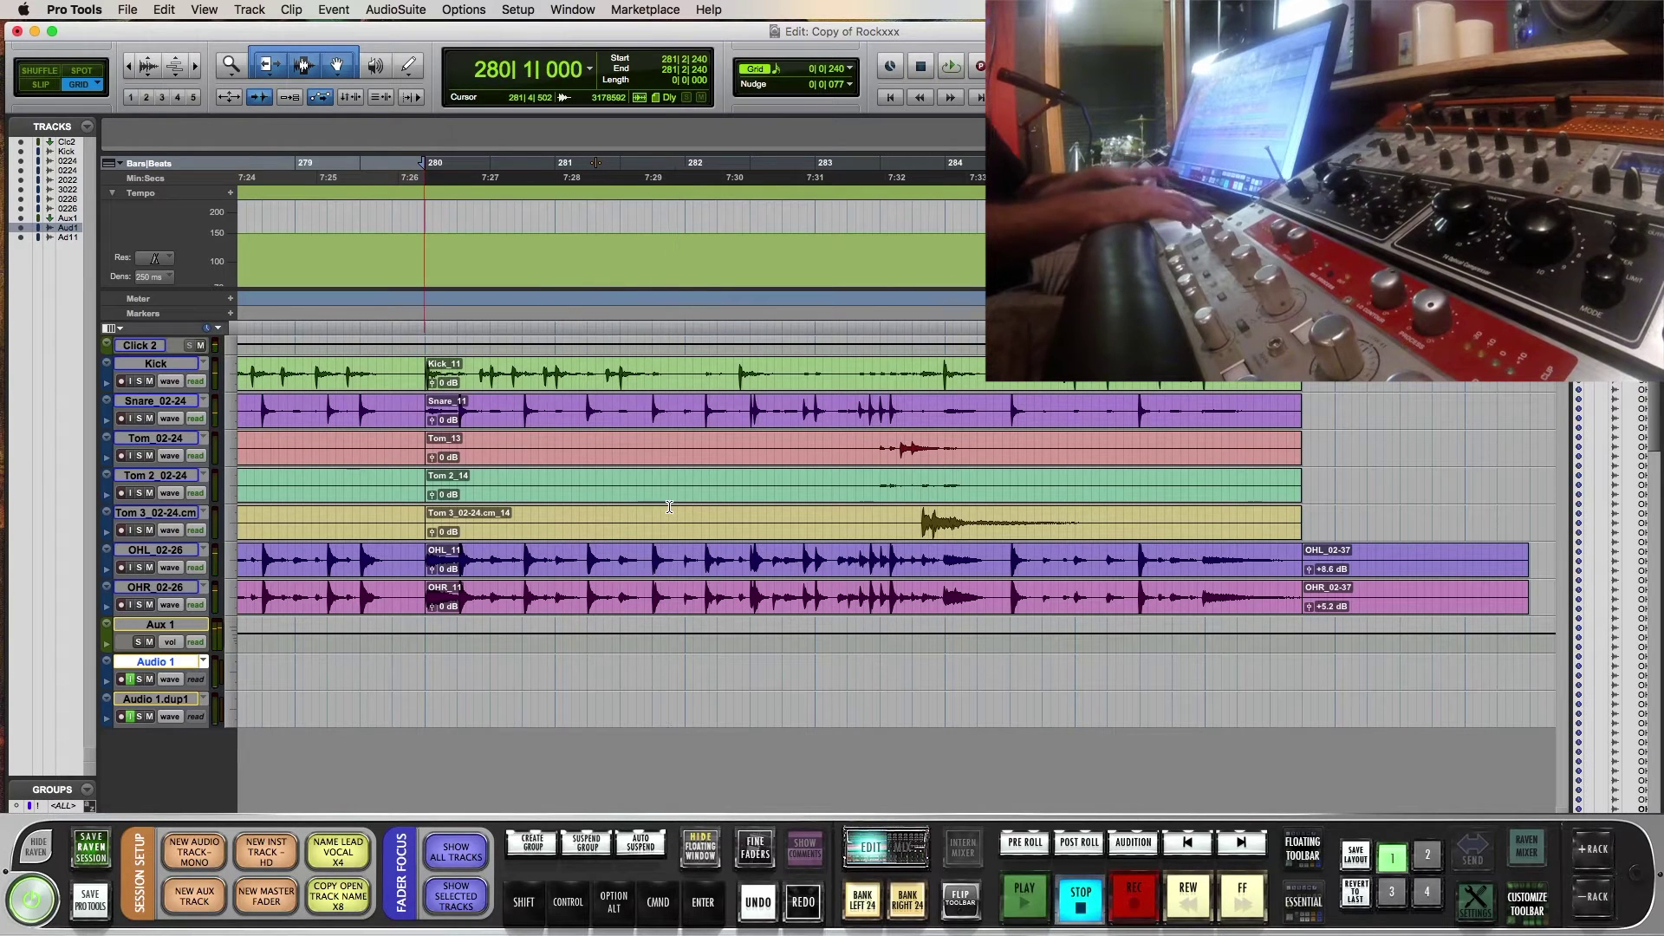
pyautogui.press('super+bracketright')
pyautogui.press('super+bracketright')
pyautogui.press('super+bracketright')
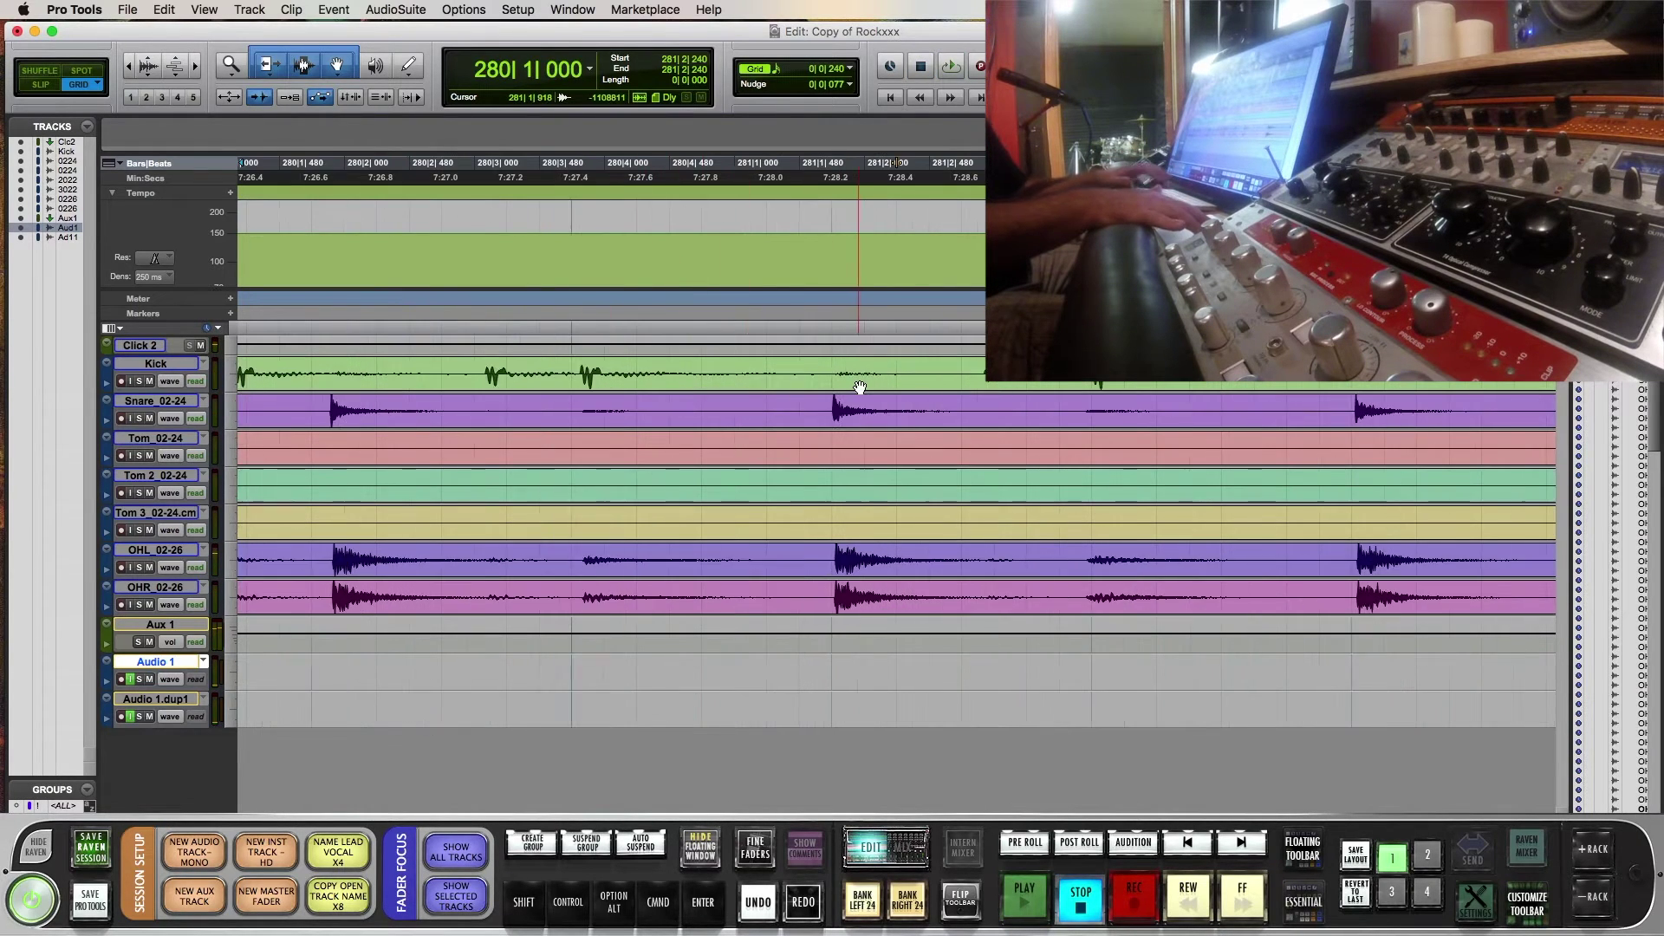
pyautogui.hscroll(-10, 787, 395)
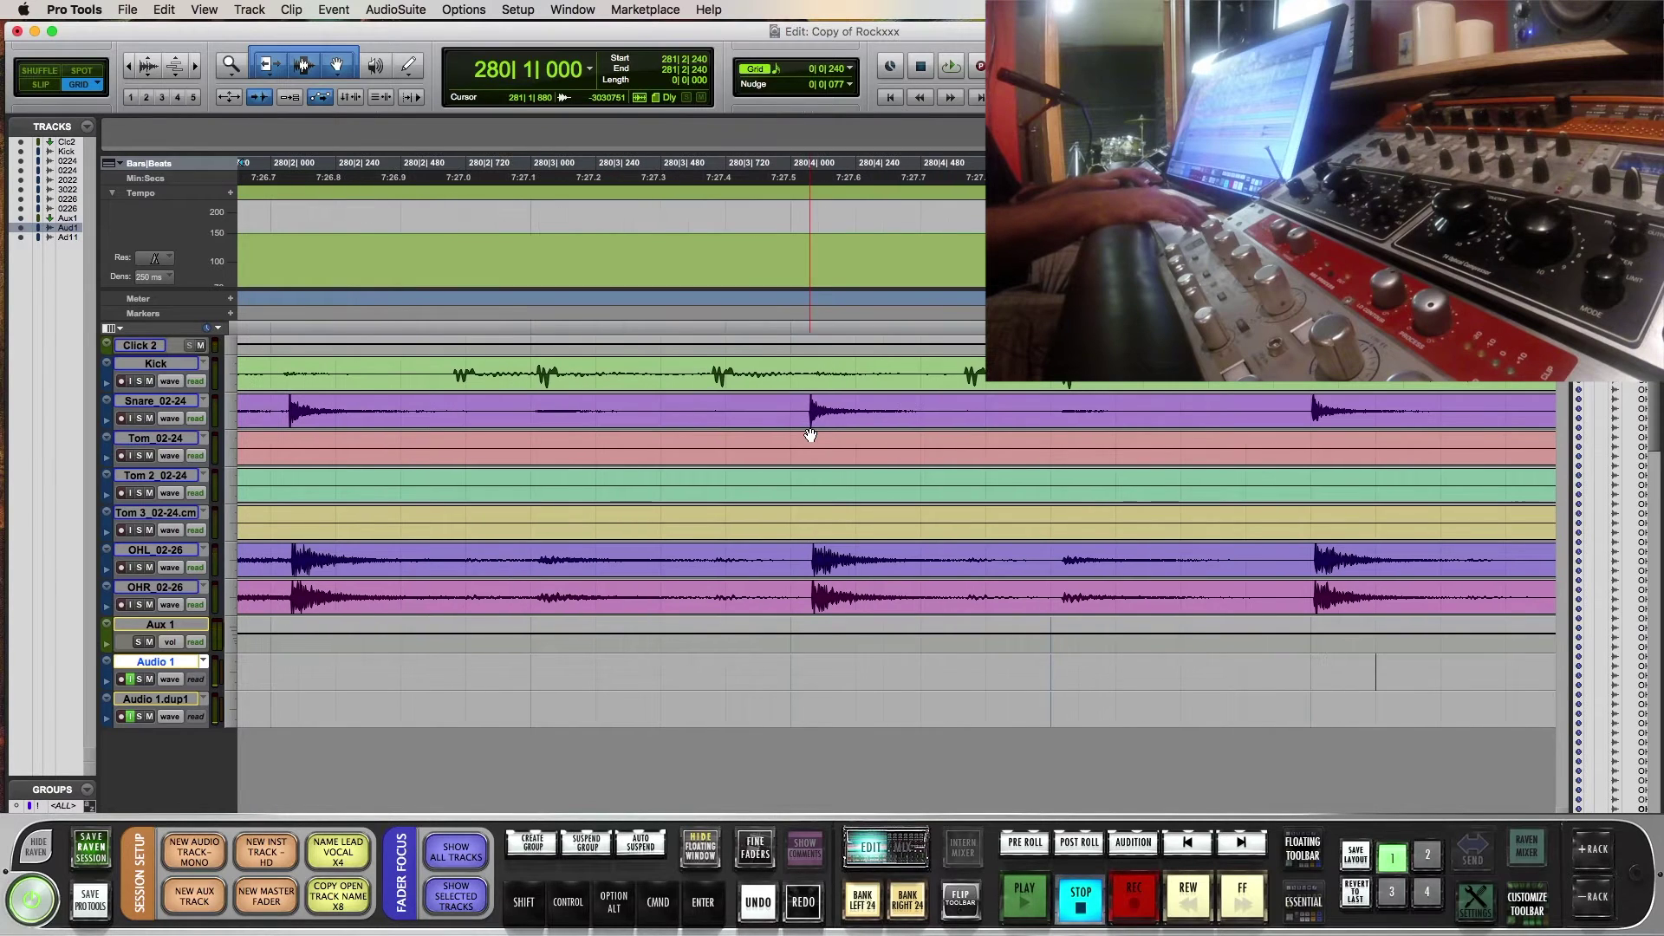
pyautogui.press('space')
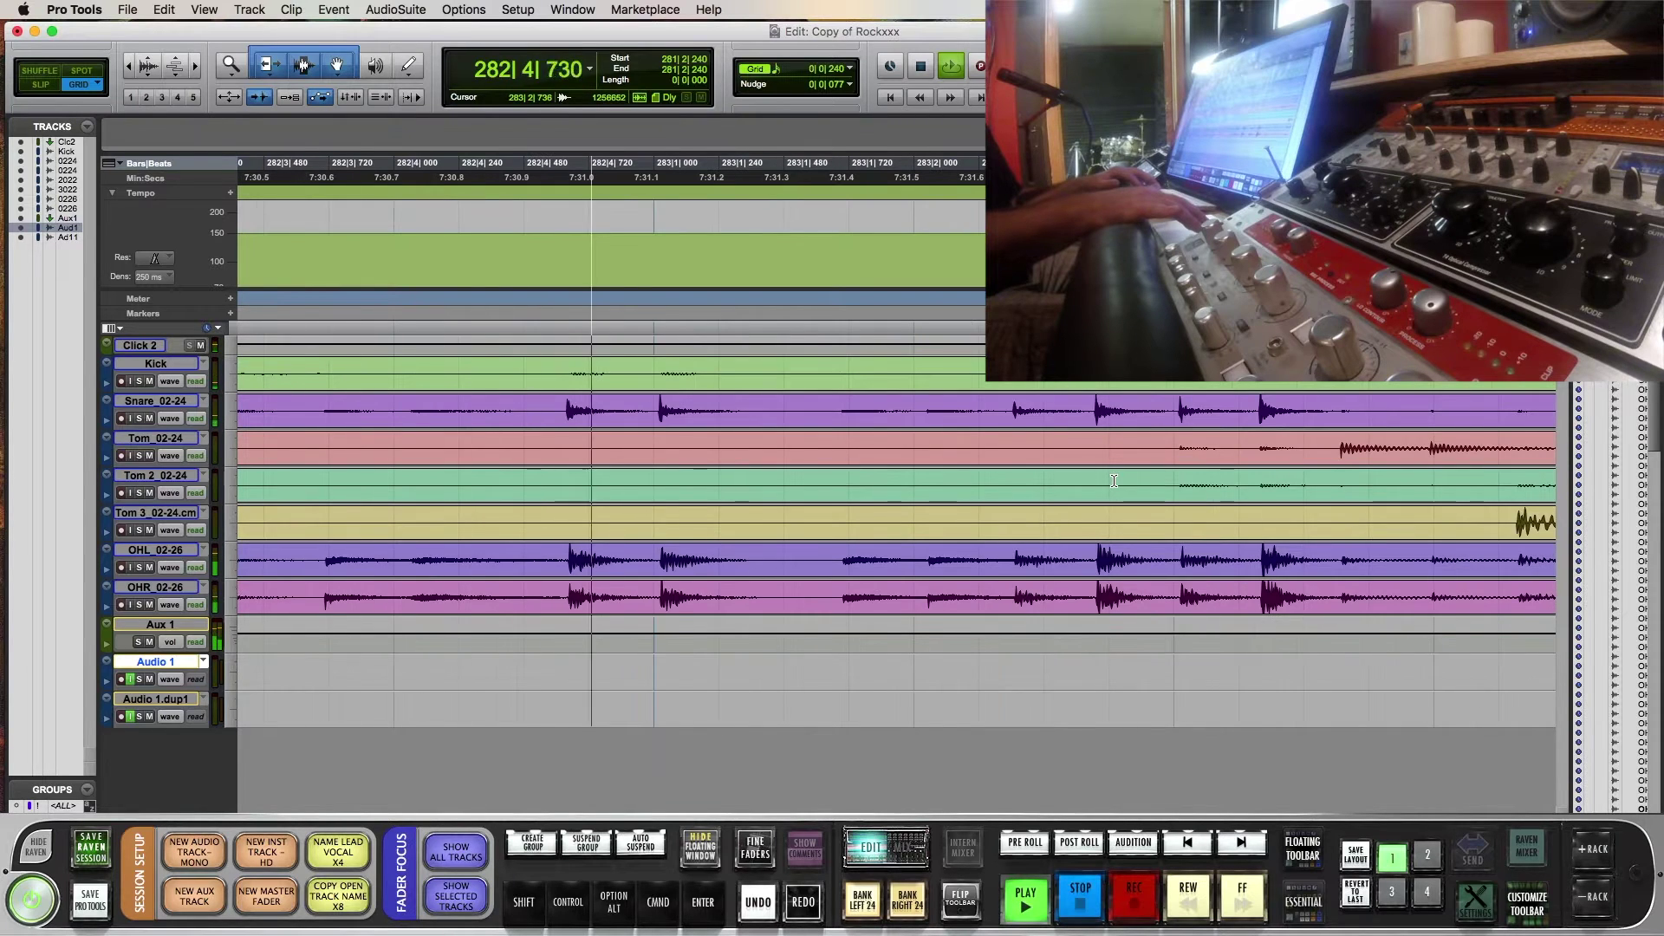
pyautogui.press('space')
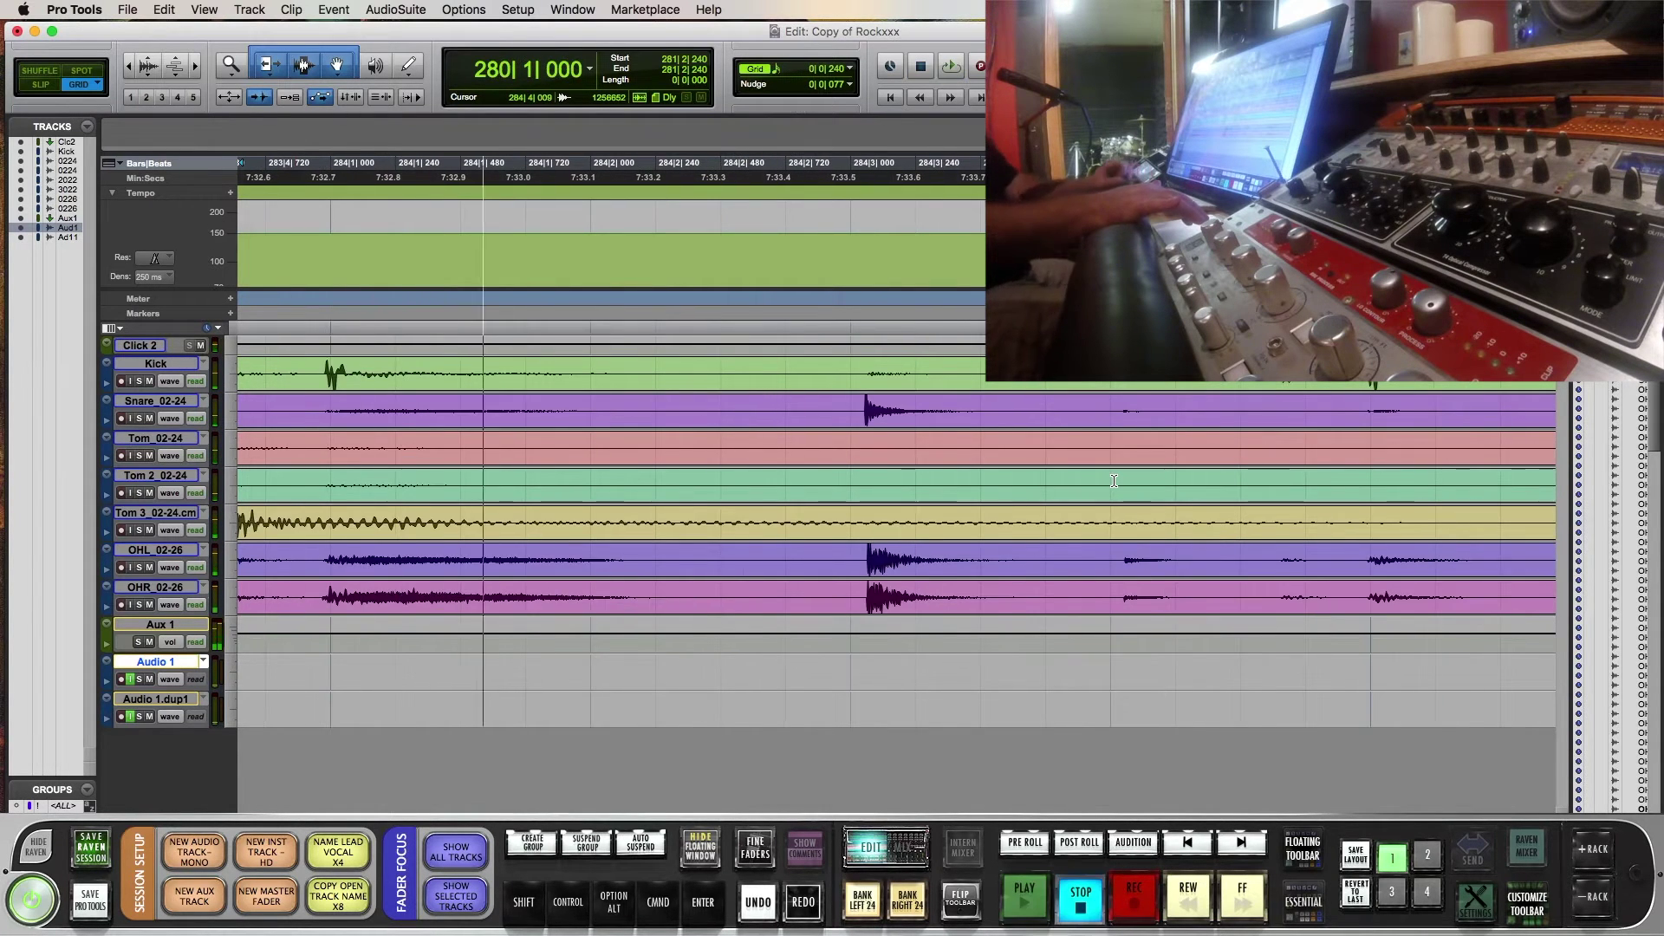
pyautogui.press('super+bracketleft')
pyautogui.press('super+bracketleft')
pyautogui.press('super+bracketleft')
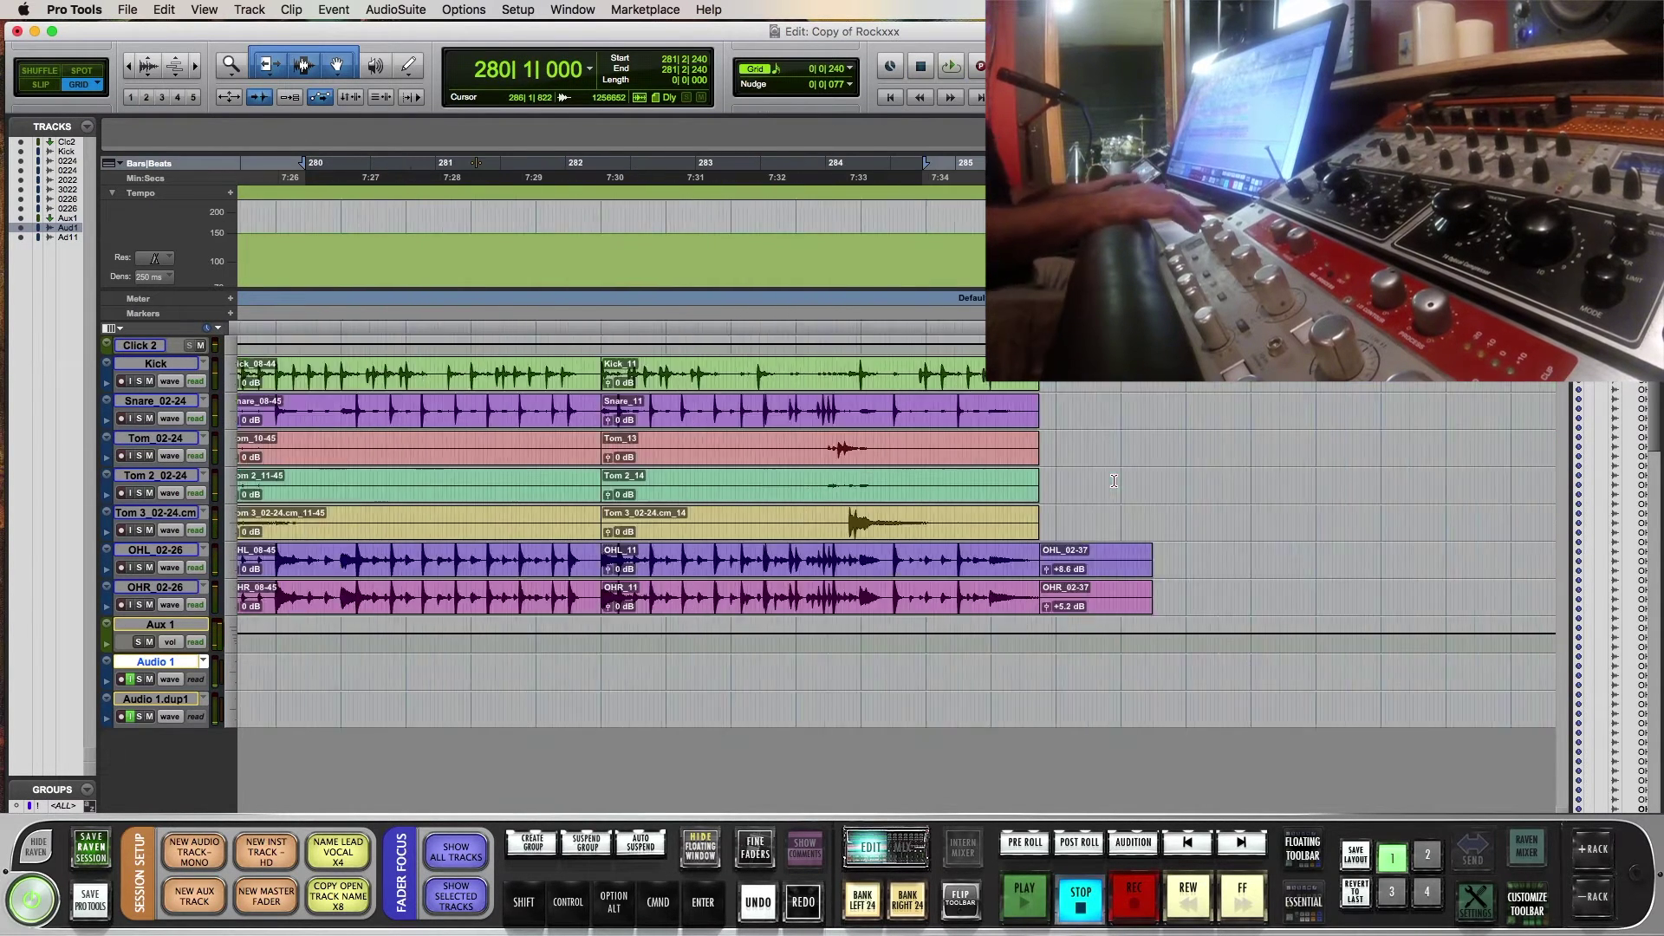
# - Link the Kick through Aux 1 tracks as Mix/Edit Group 3 and show the mixer
pyautogui.click(175, 363)
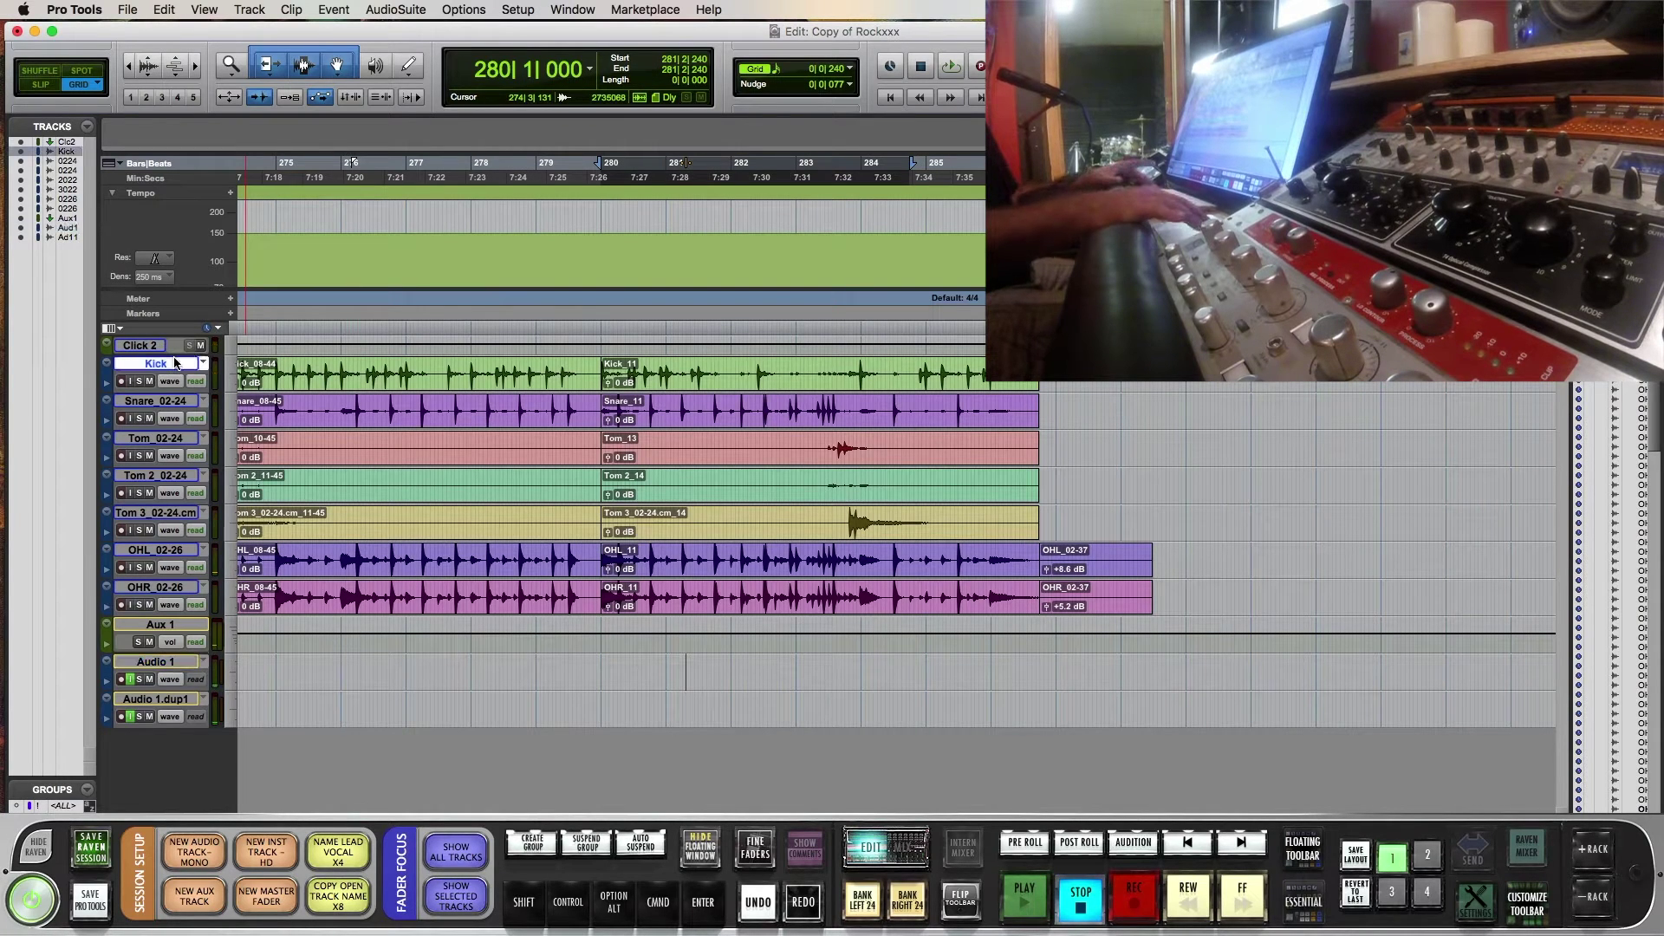
pyautogui.press('shift')
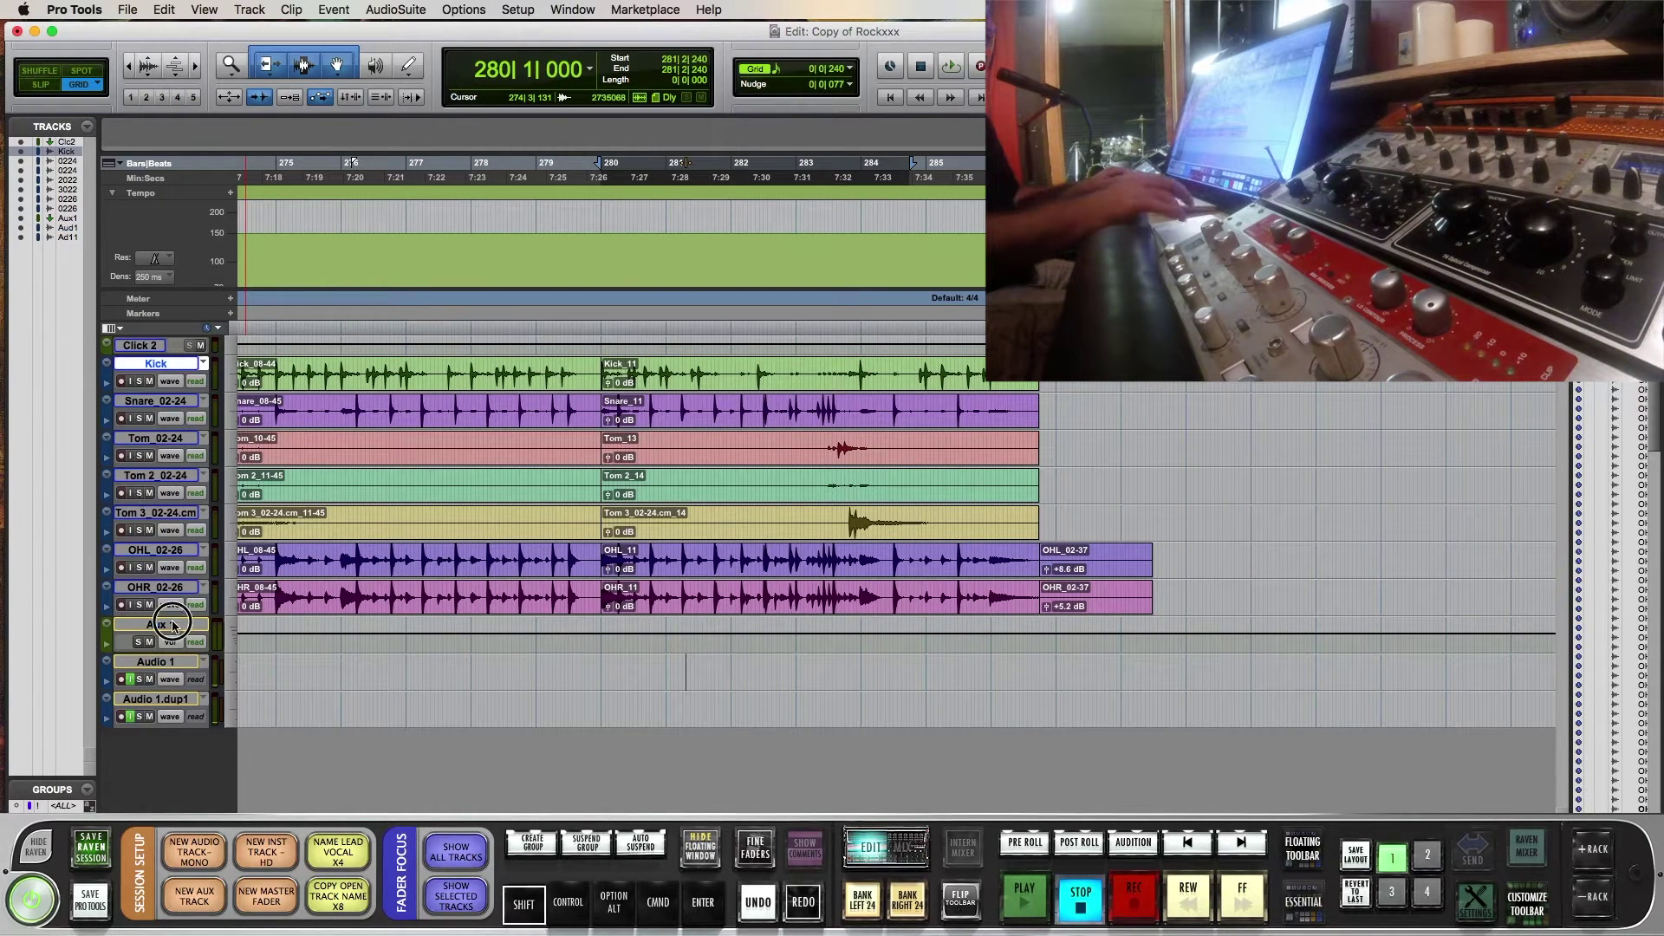
pyautogui.keyDown('shift'); pyautogui.click(173, 625); pyautogui.keyUp('shift')
pyautogui.press('super')
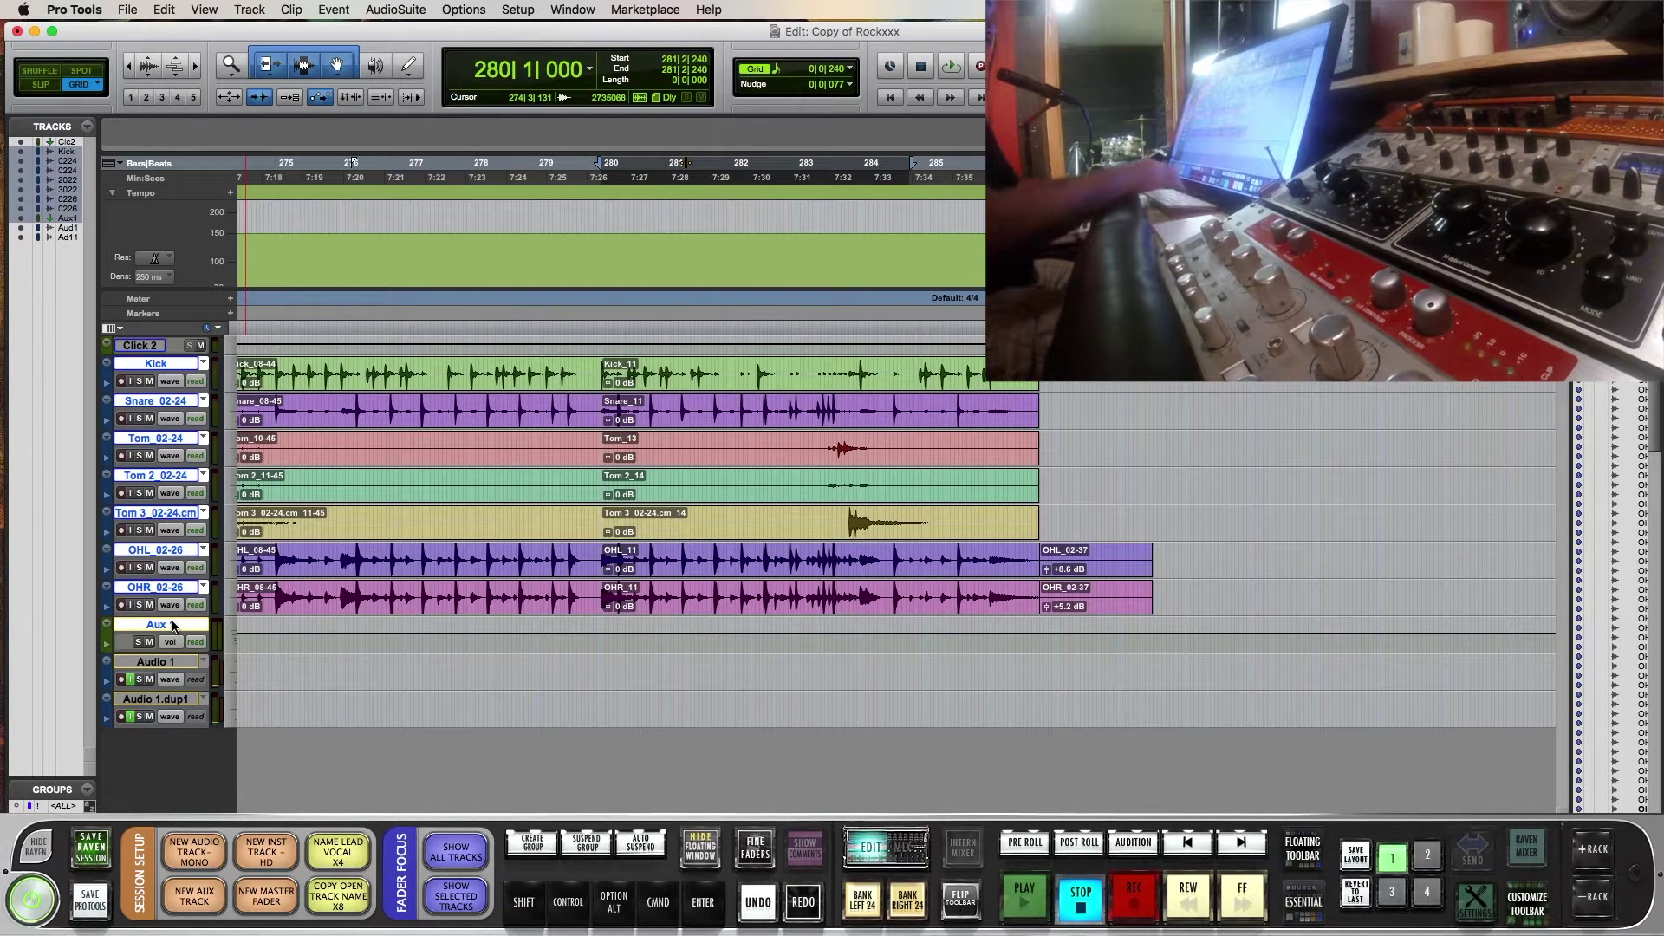
pyautogui.press('super+g')
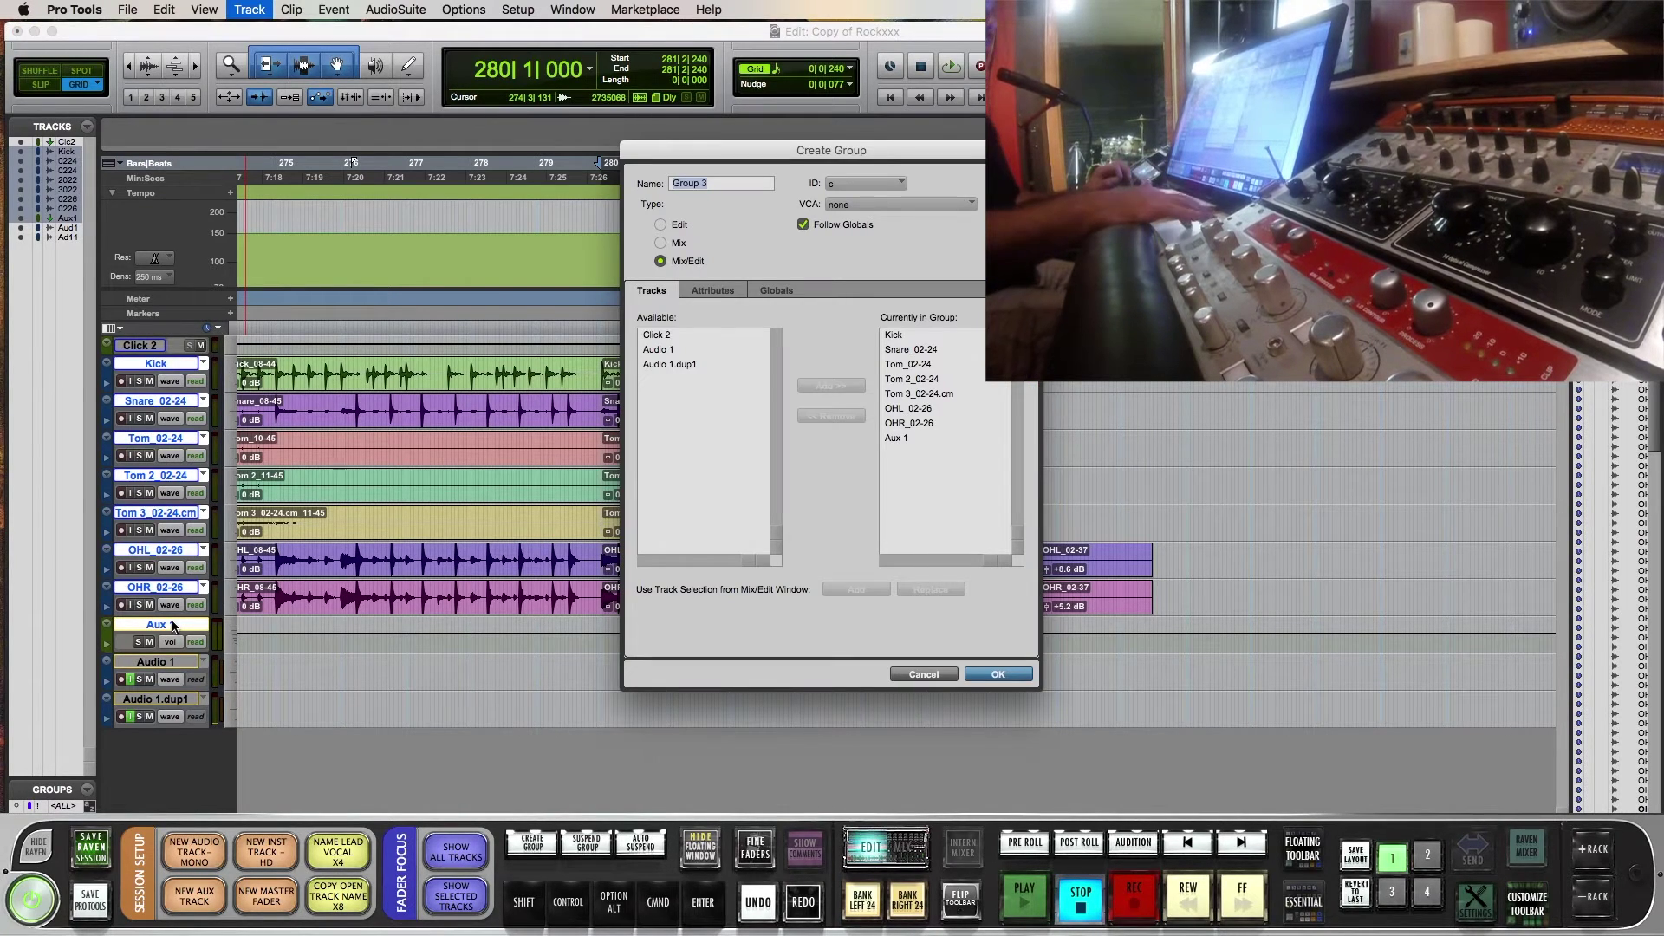
pyautogui.click(1014, 680)
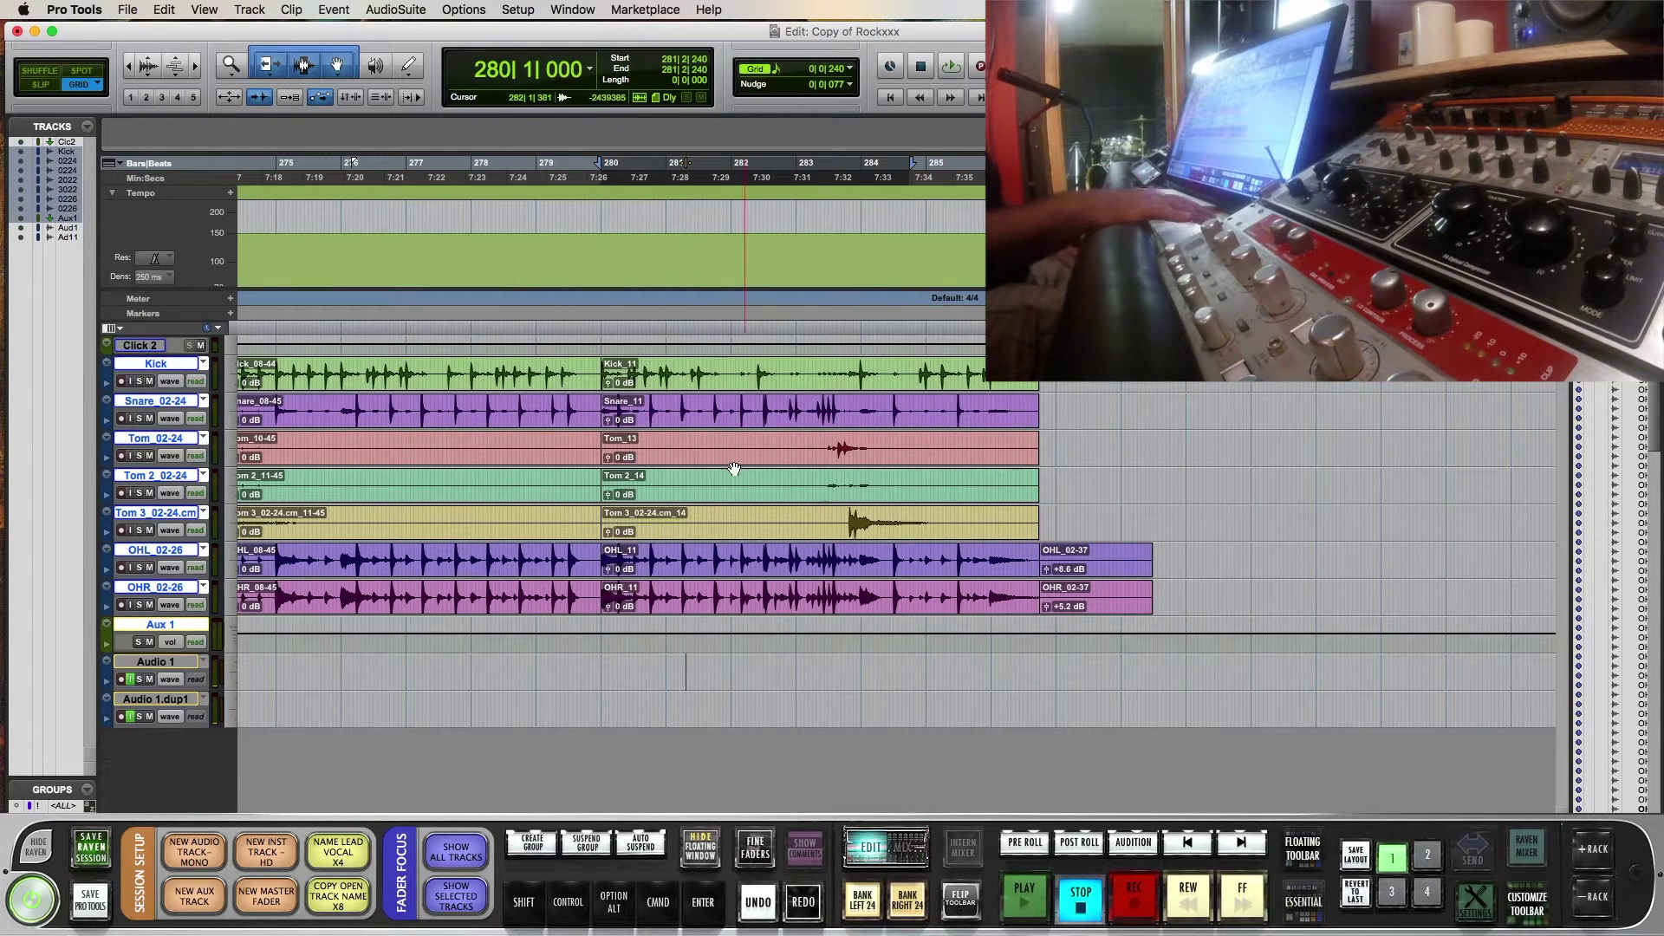
pyautogui.press('super+equal')
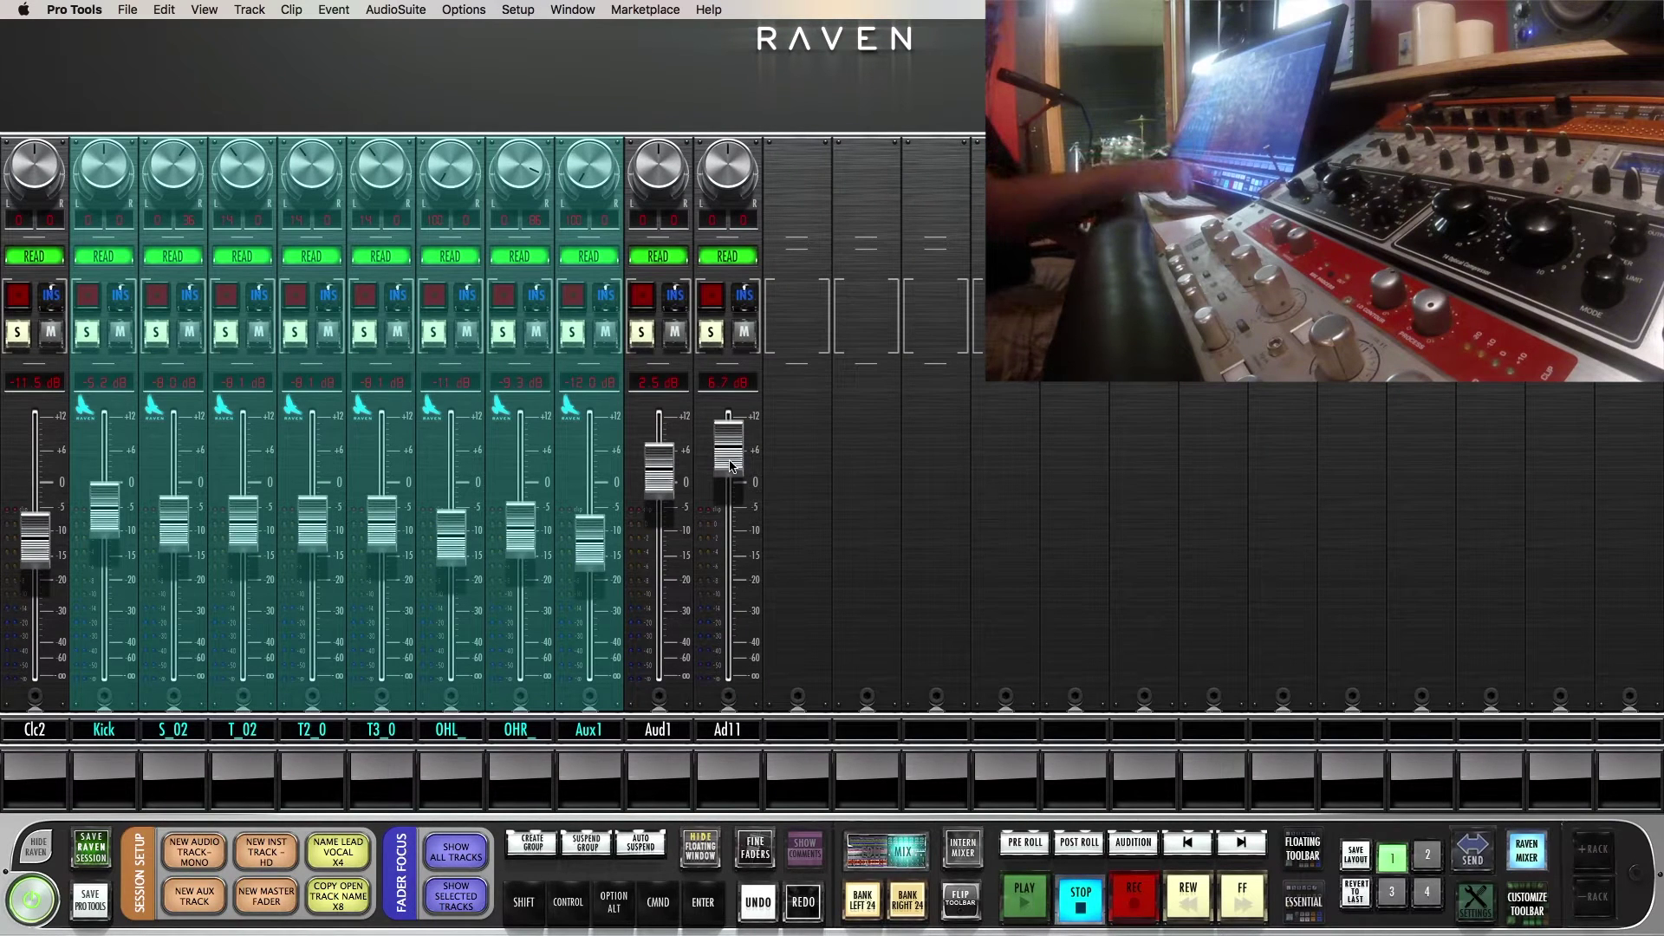
# - Play the grouped drums in the mixer, then stop and select the new take in the edit window
pyautogui.click(1027, 900)
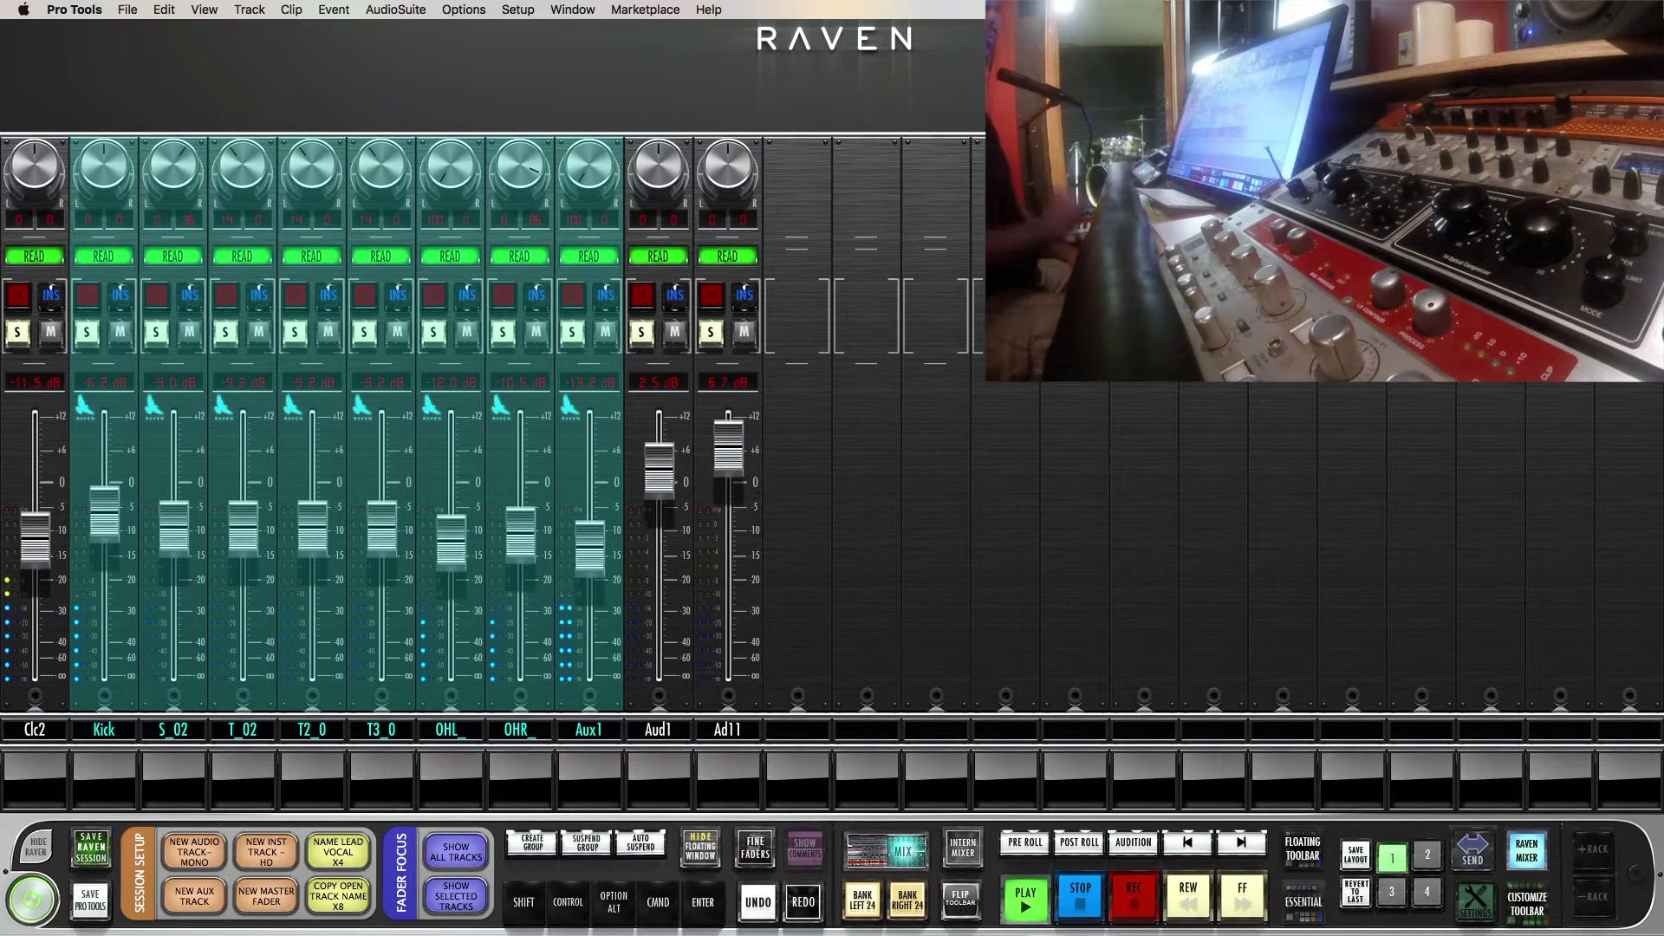
pyautogui.press('super+equal')
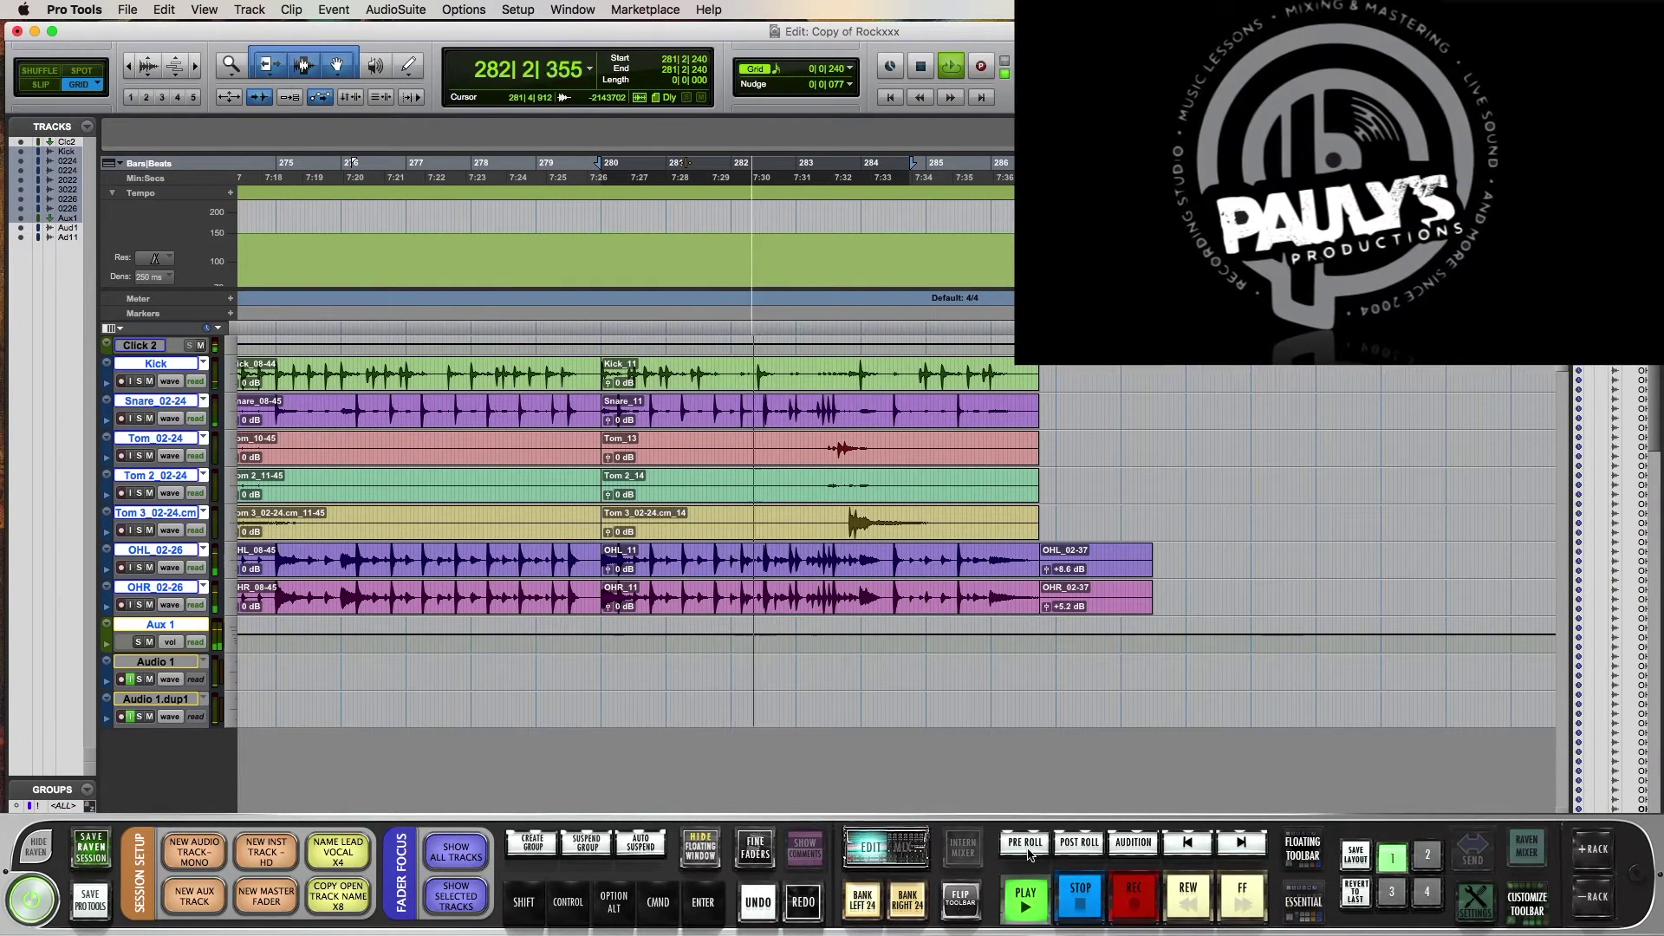
pyautogui.press('space')
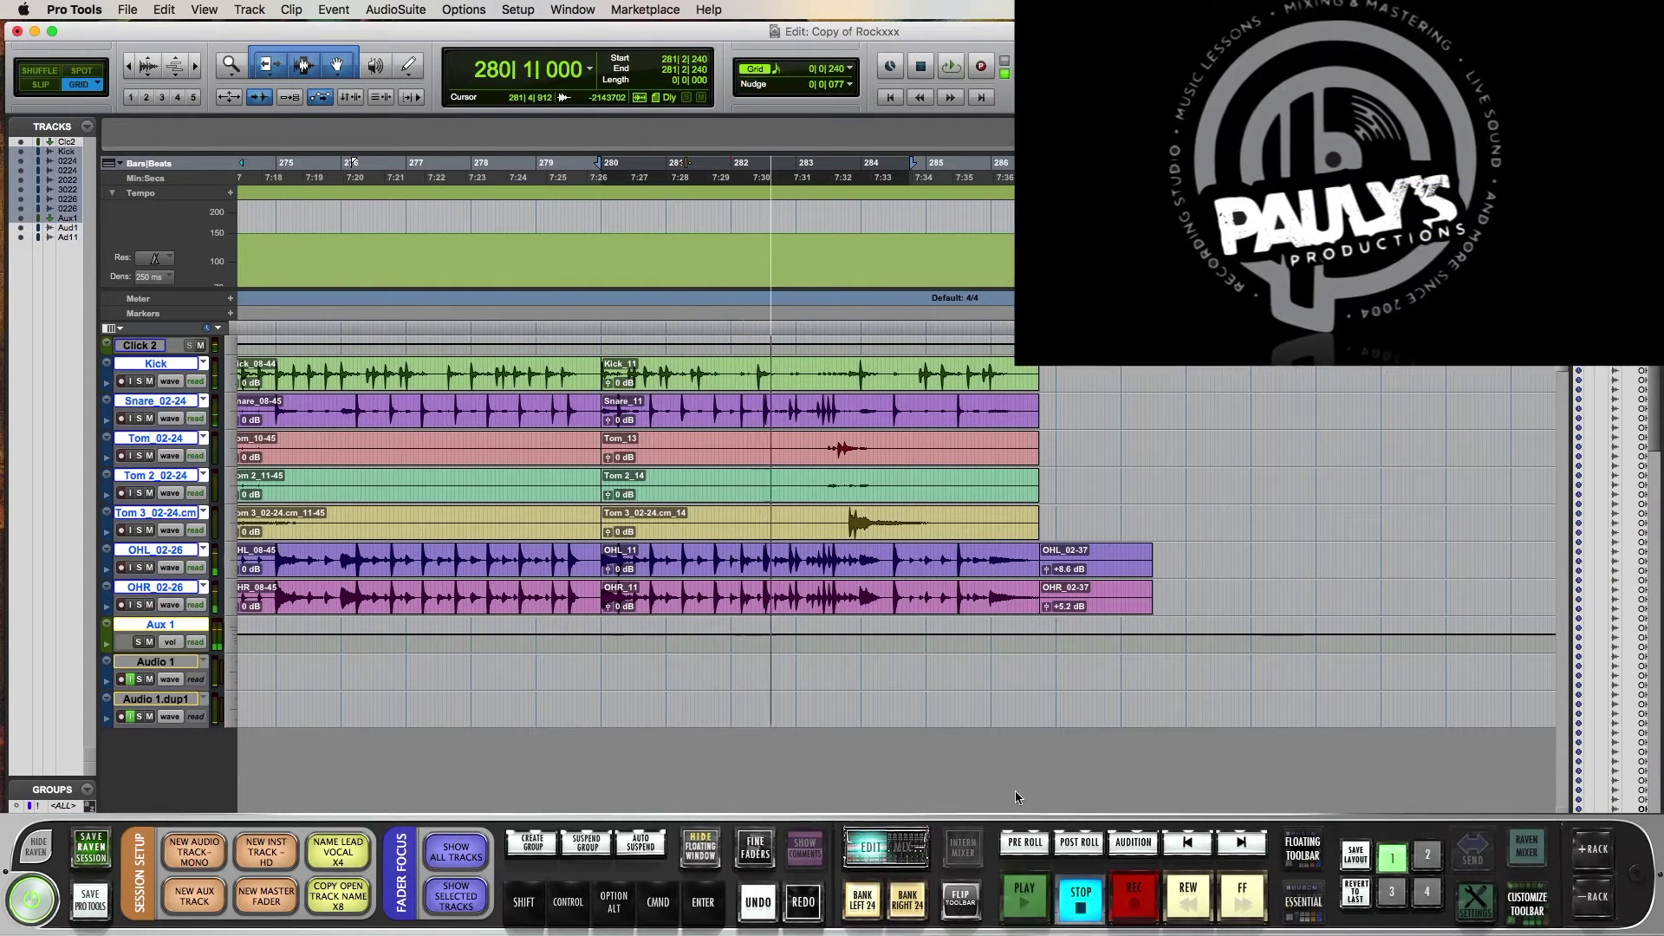
pyautogui.click(712, 381)
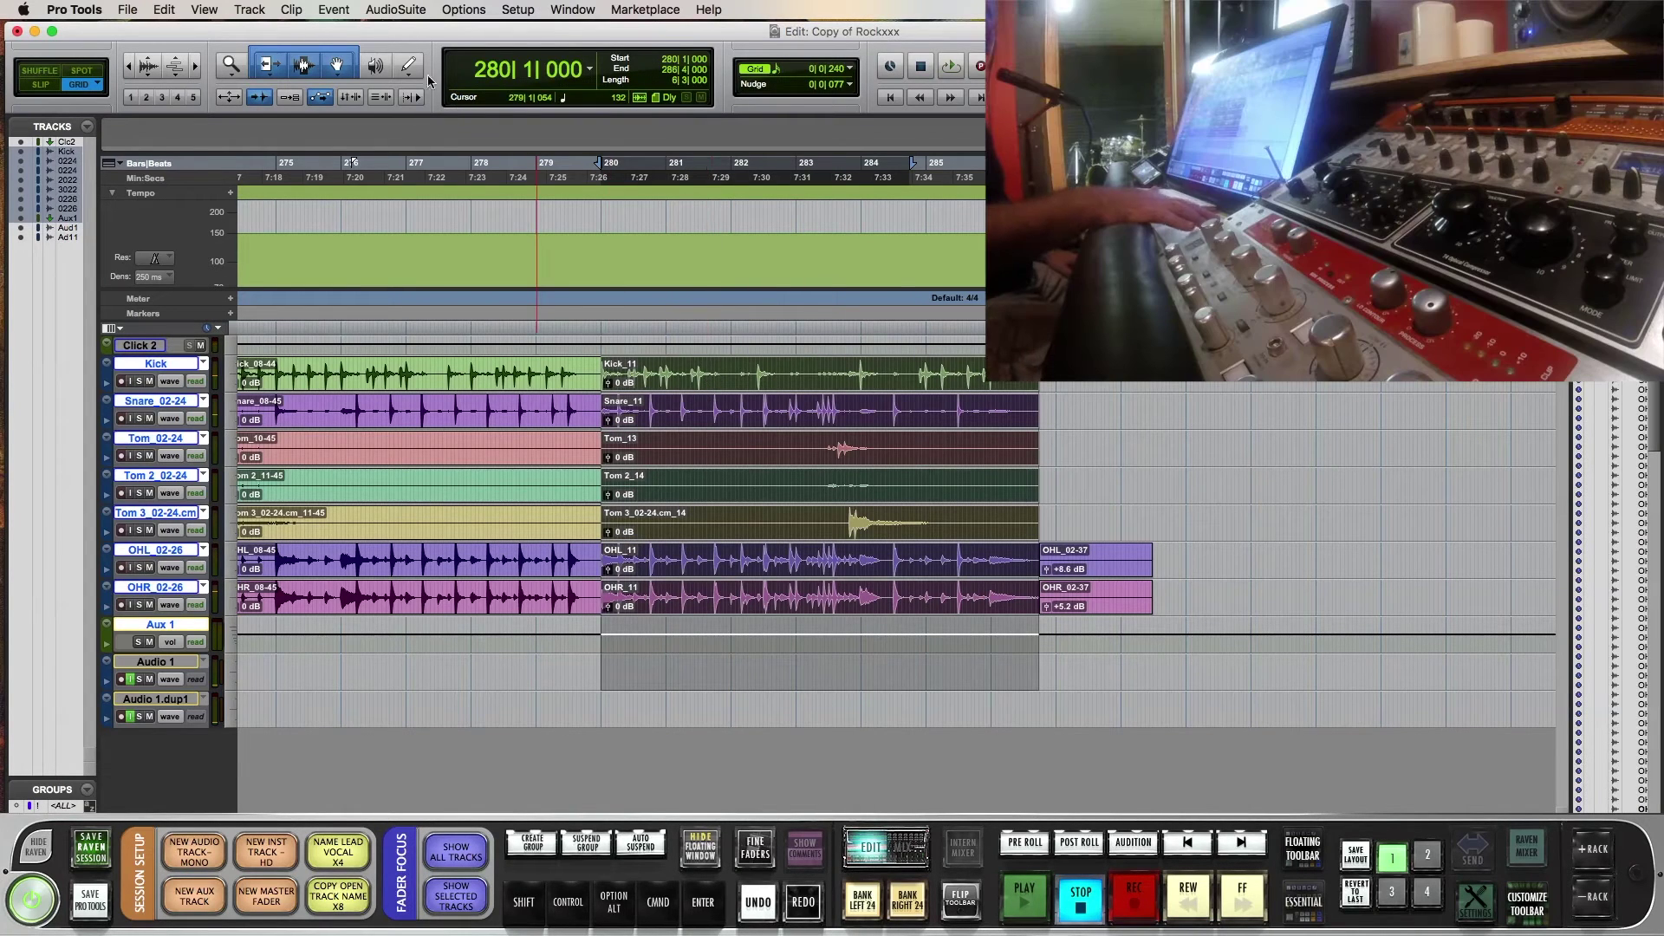
# - Open Beat Detective on bars 280–284 and analyse the drum tracks for hits
pyautogui.click(334, 9)
pyautogui.click(429, 177)
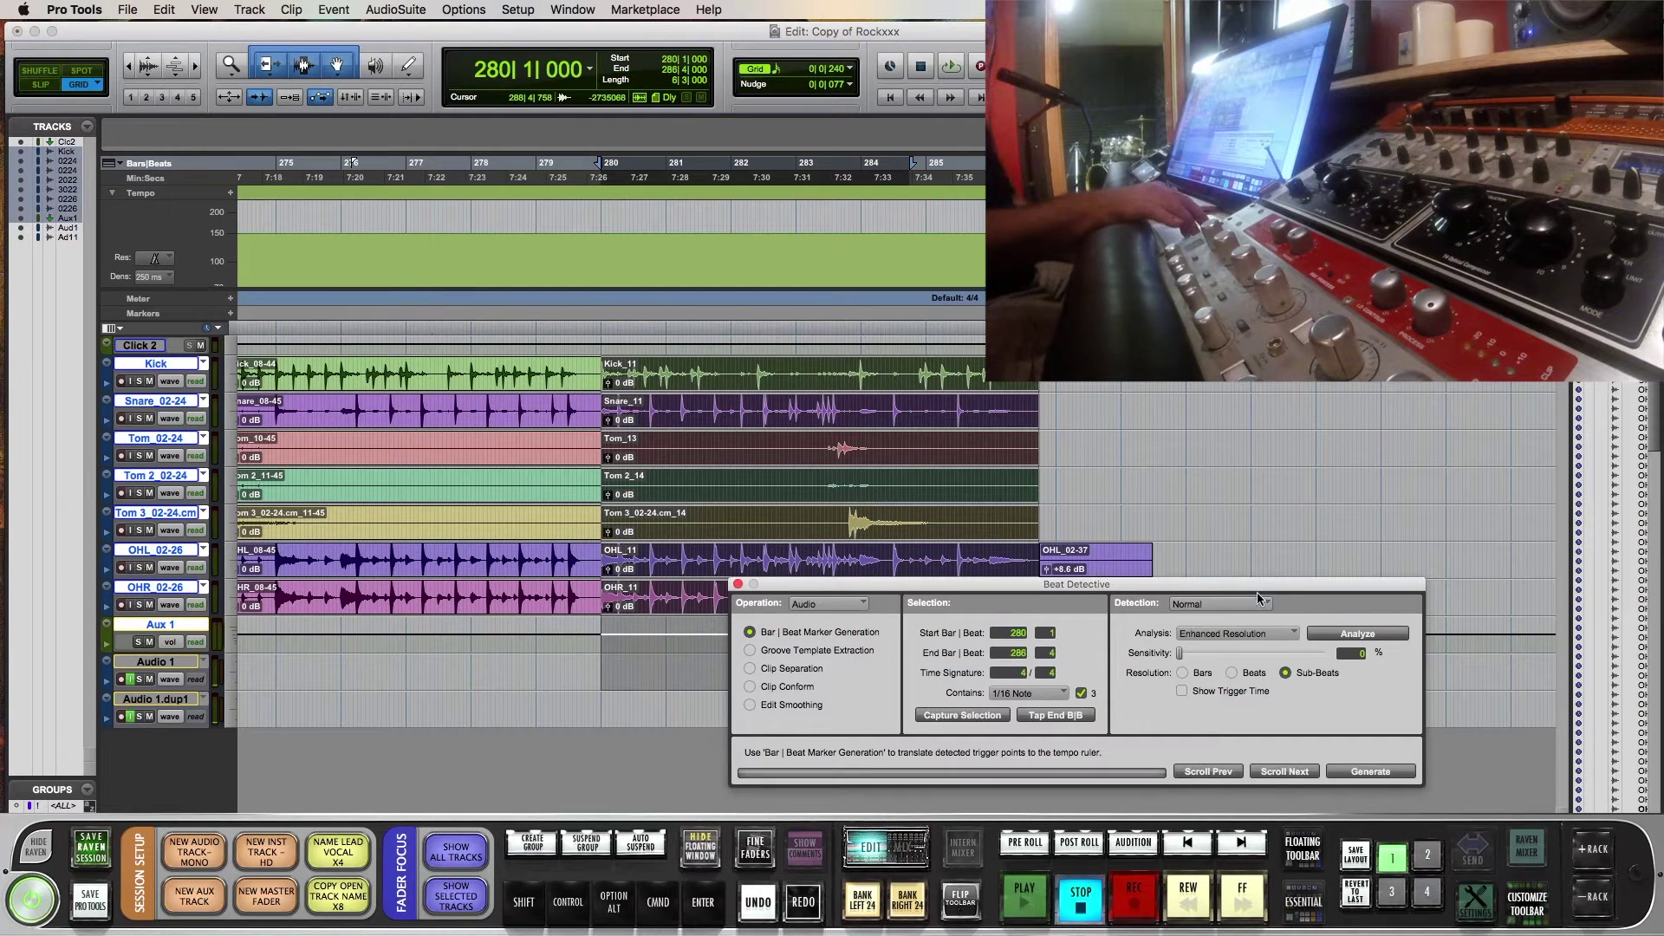
pyautogui.click(1358, 634)
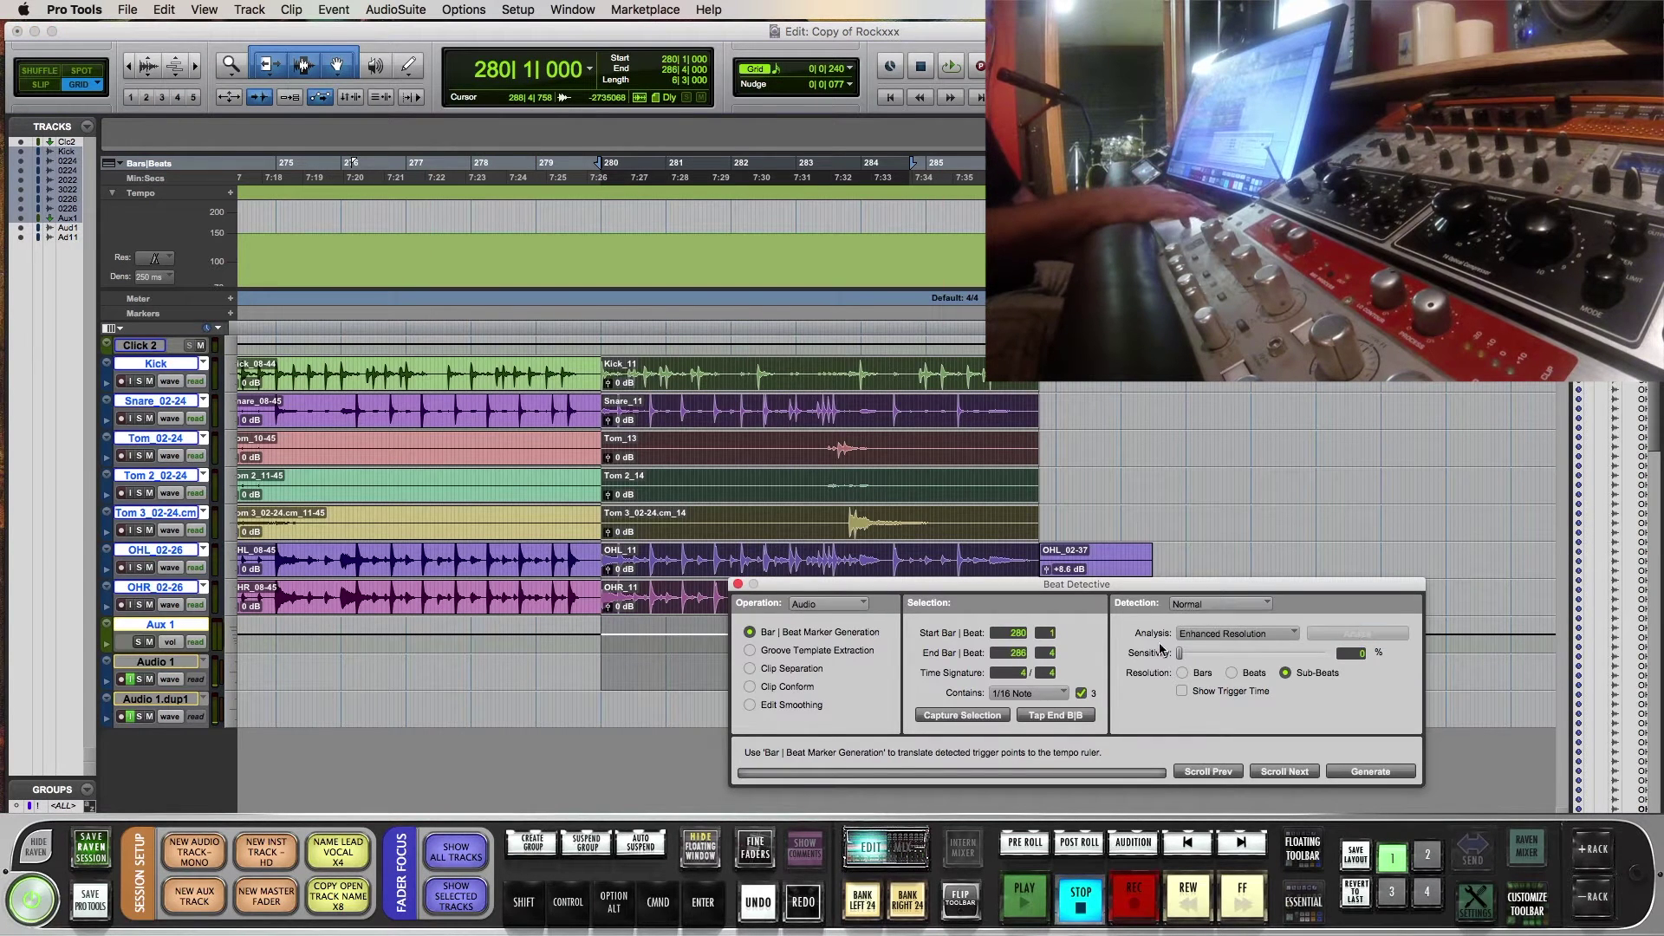
pyautogui.moveTo(1181, 656); pyautogui.dragTo(1214, 665)
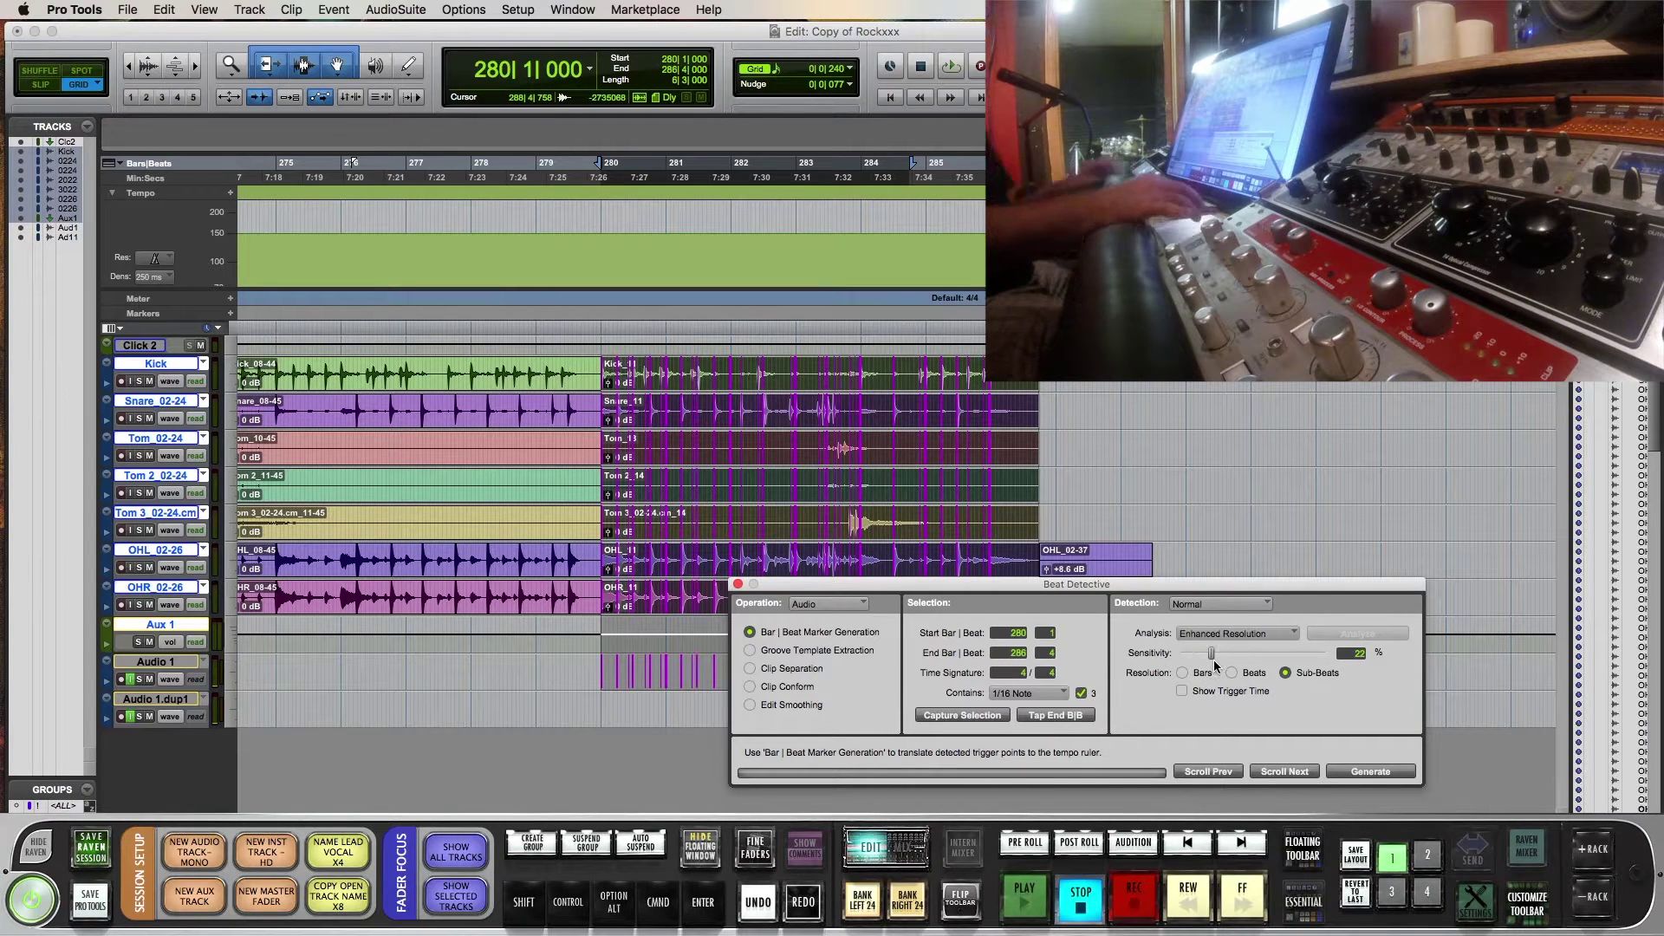
# - Set detection sensitivity to 27%, check trigger markers, and choose Clip Separation
pyautogui.press('super+bracketright')
pyautogui.press('super+bracketright')
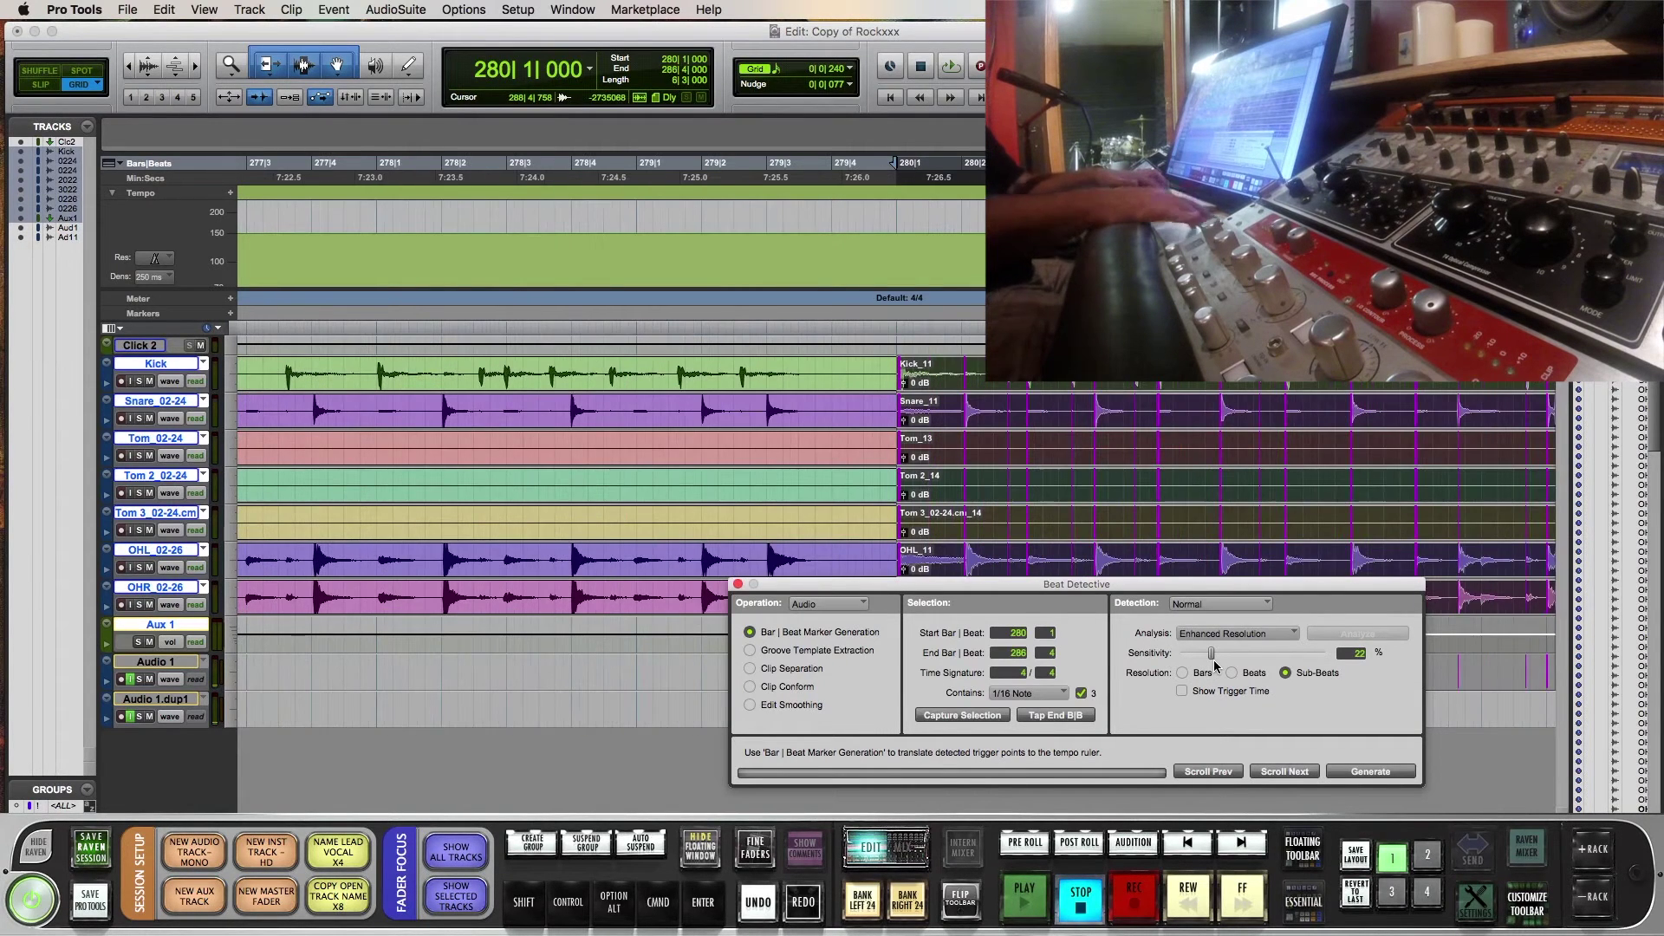
pyautogui.hscroll(5, 1188, 431)
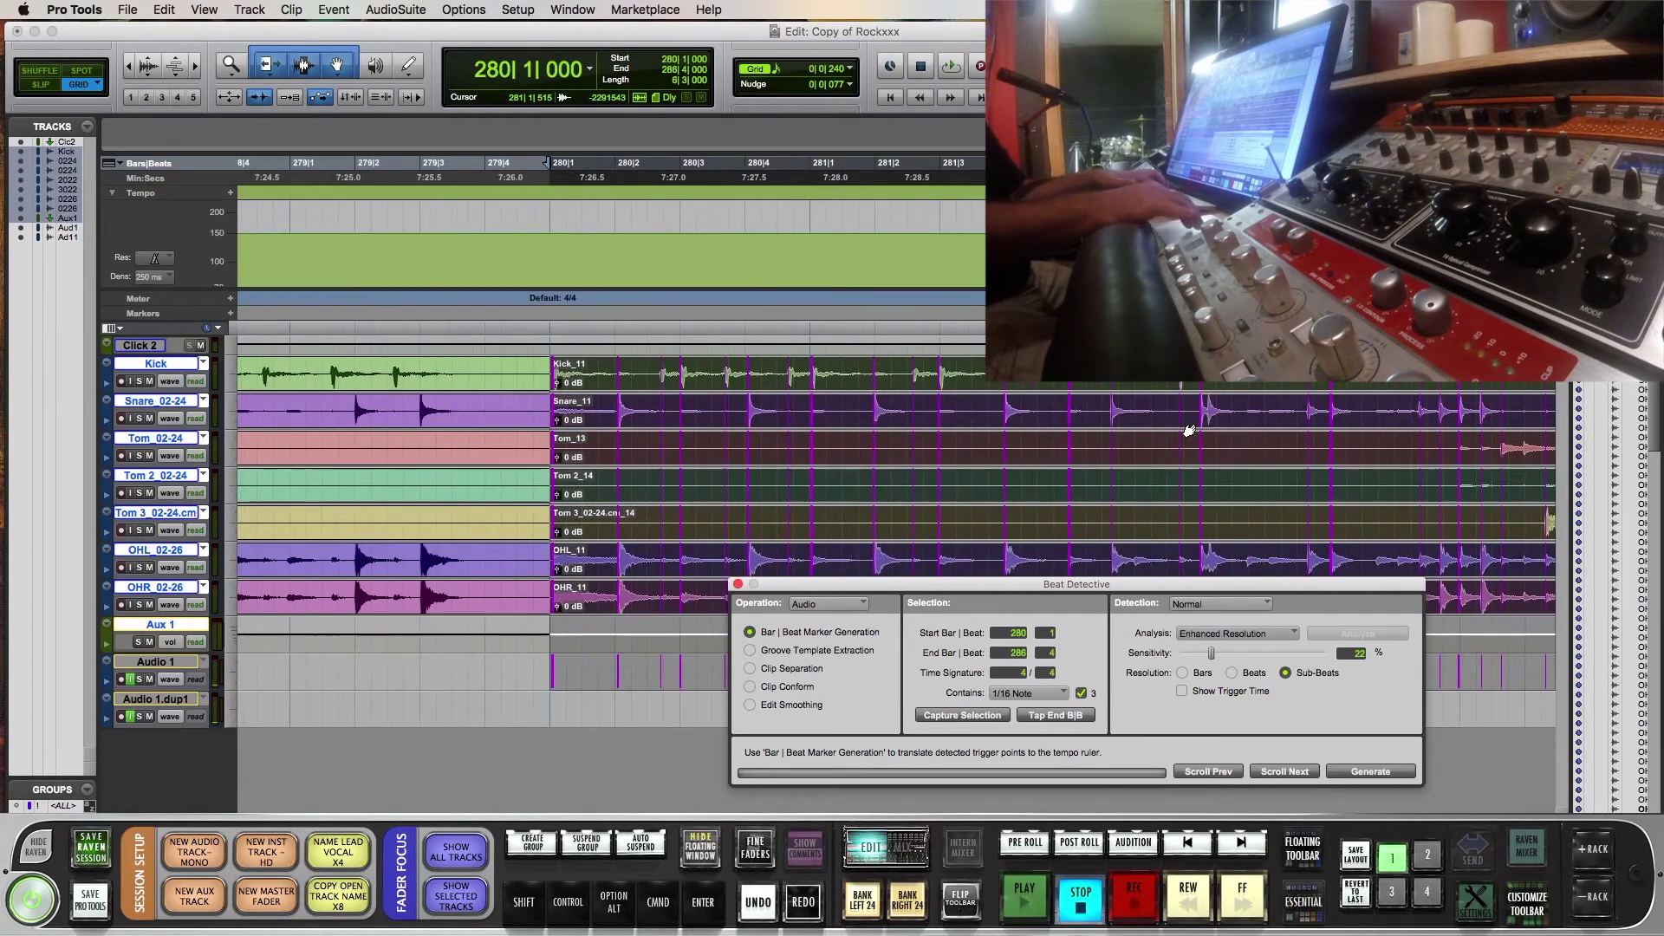
pyautogui.hscroll(3, 1188, 431)
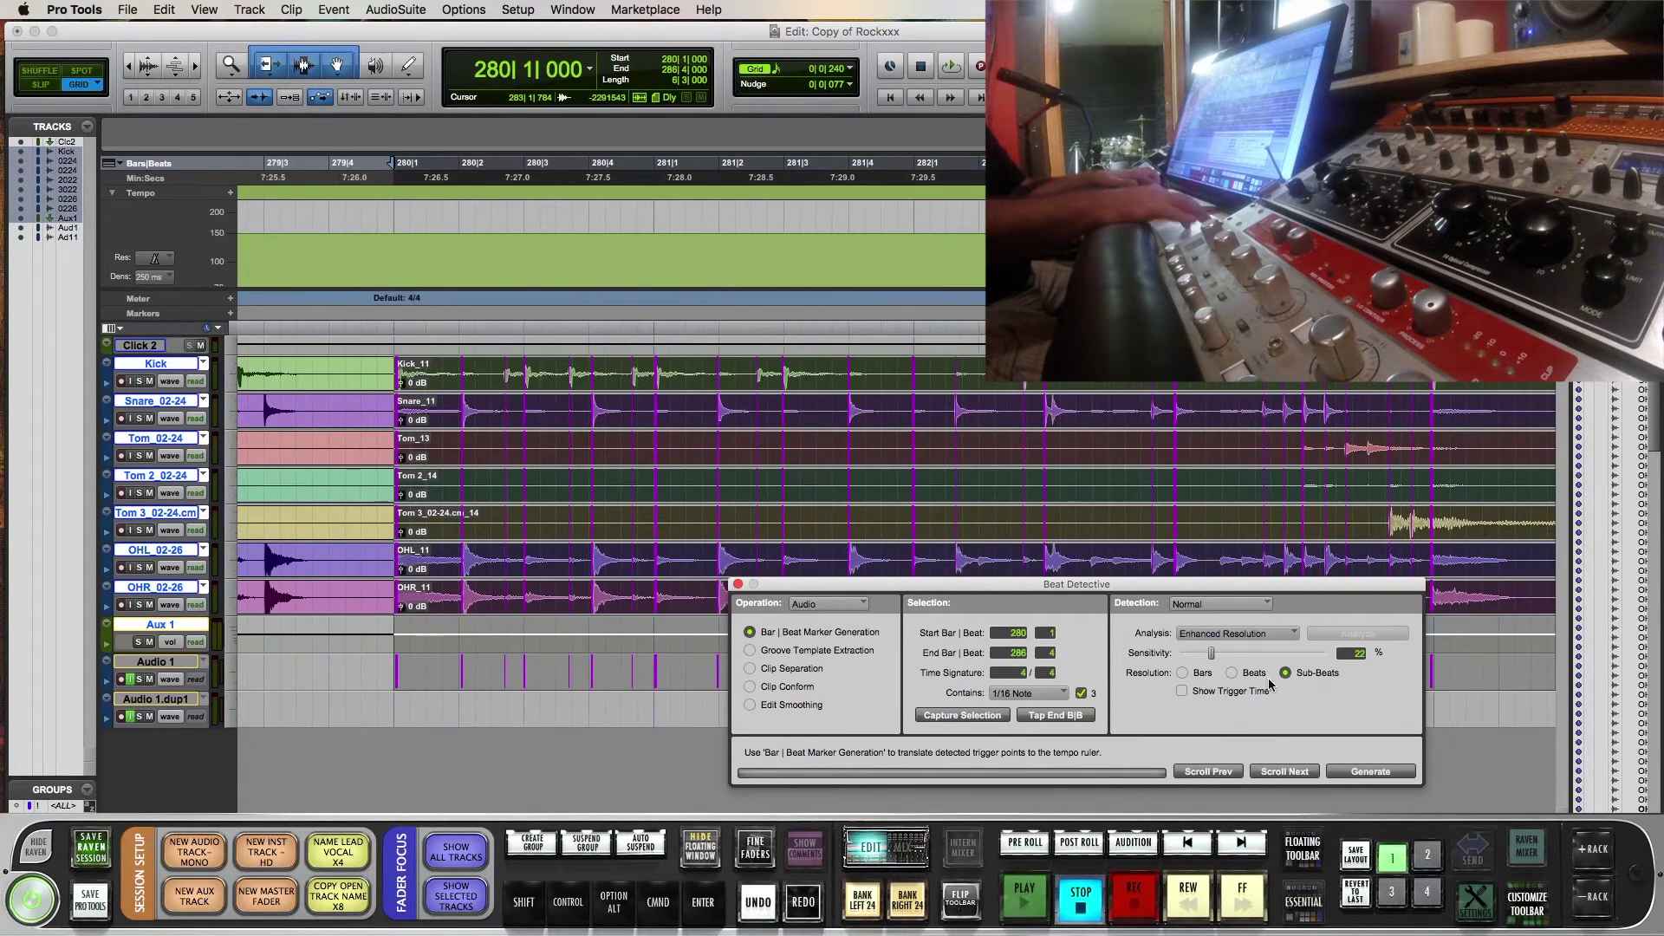
pyautogui.moveTo(1214, 653); pyautogui.dragTo(1221, 657)
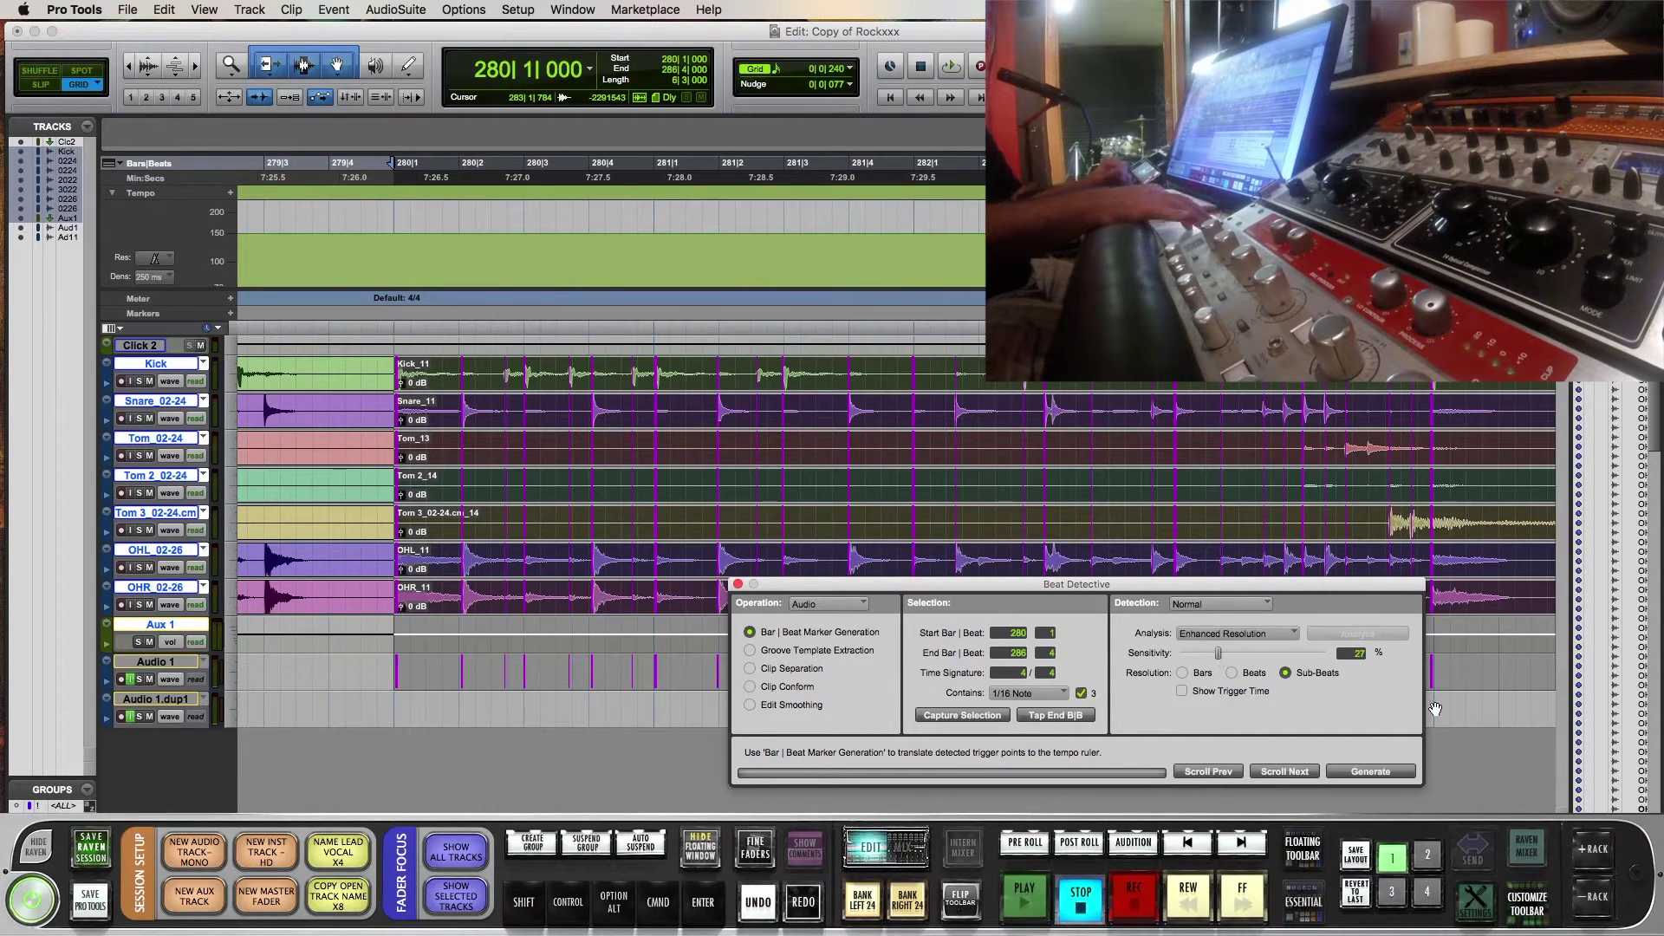
pyautogui.click(750, 669)
# - Separate the drum clips at every detected hit and switch Beat Detective to Clip Conform
pyautogui.click(1365, 771)
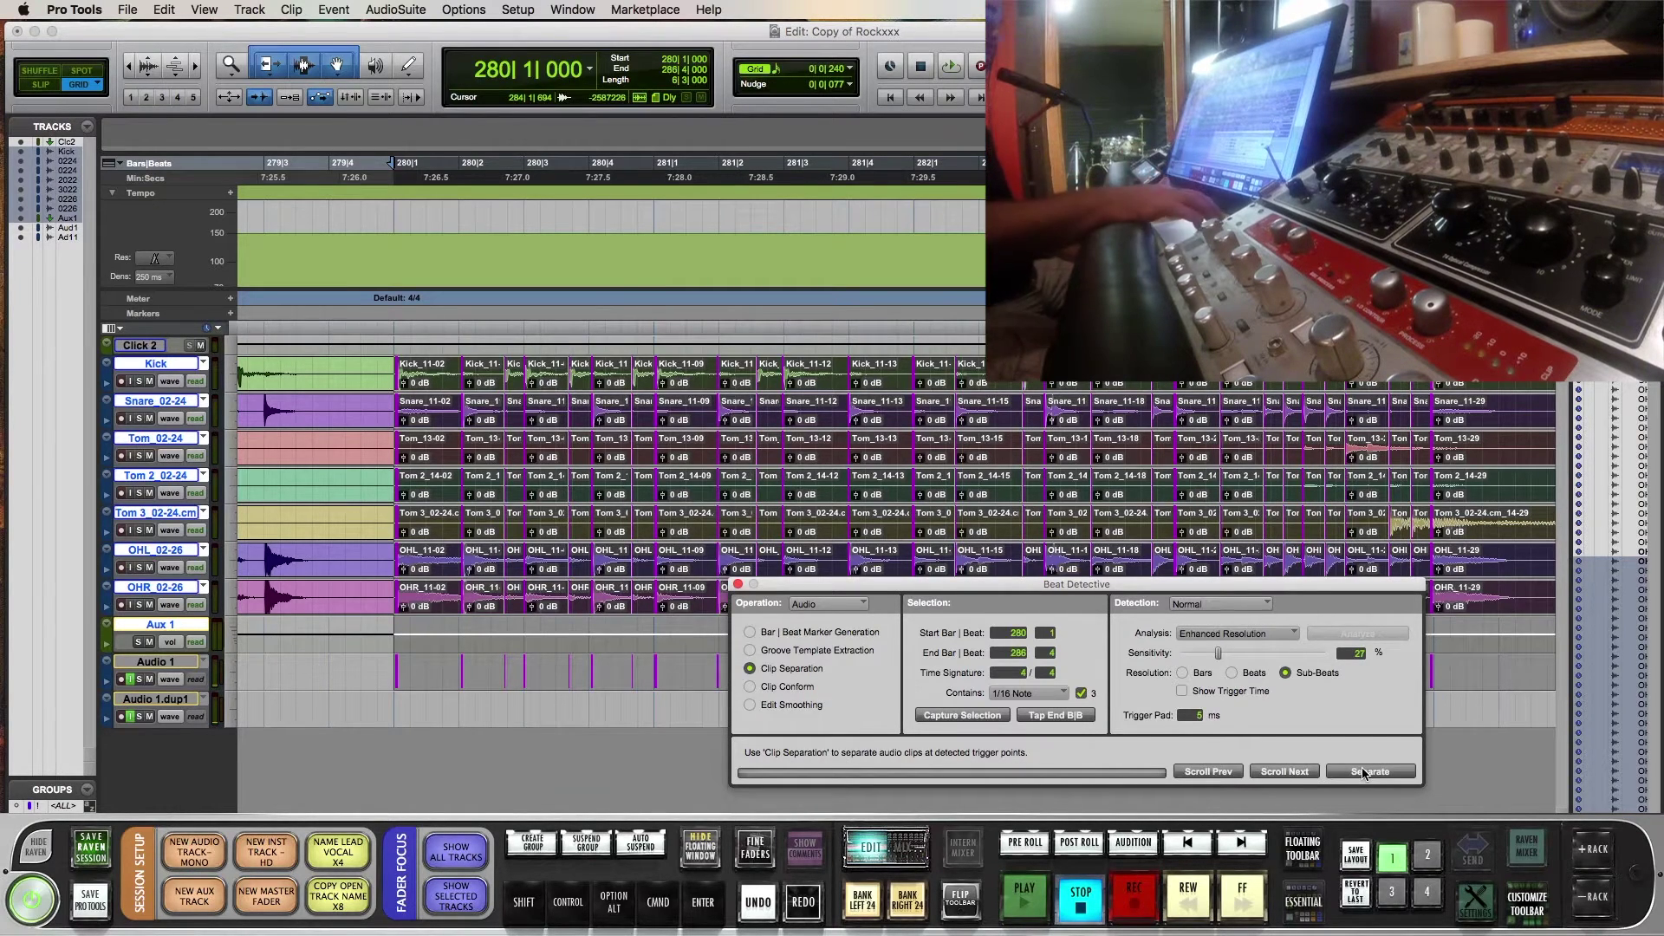
pyautogui.click(750, 688)
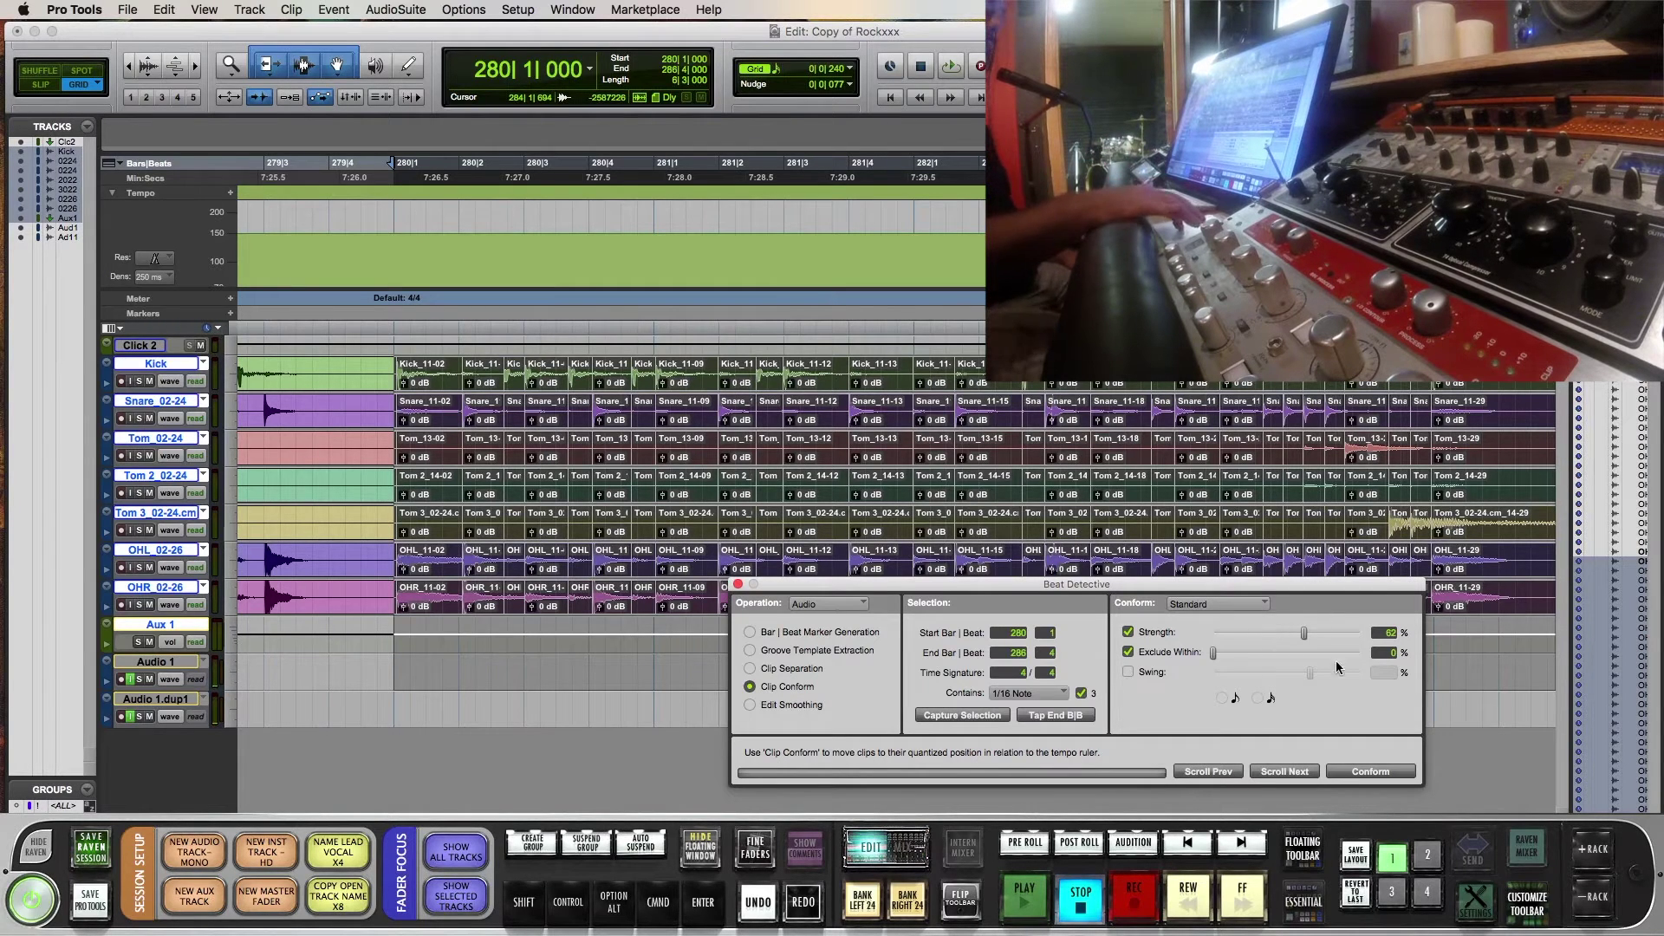
# - Conform the split drum clips, inspect the edits zoomed in, and audition bars 280–284
pyautogui.click(1371, 771)
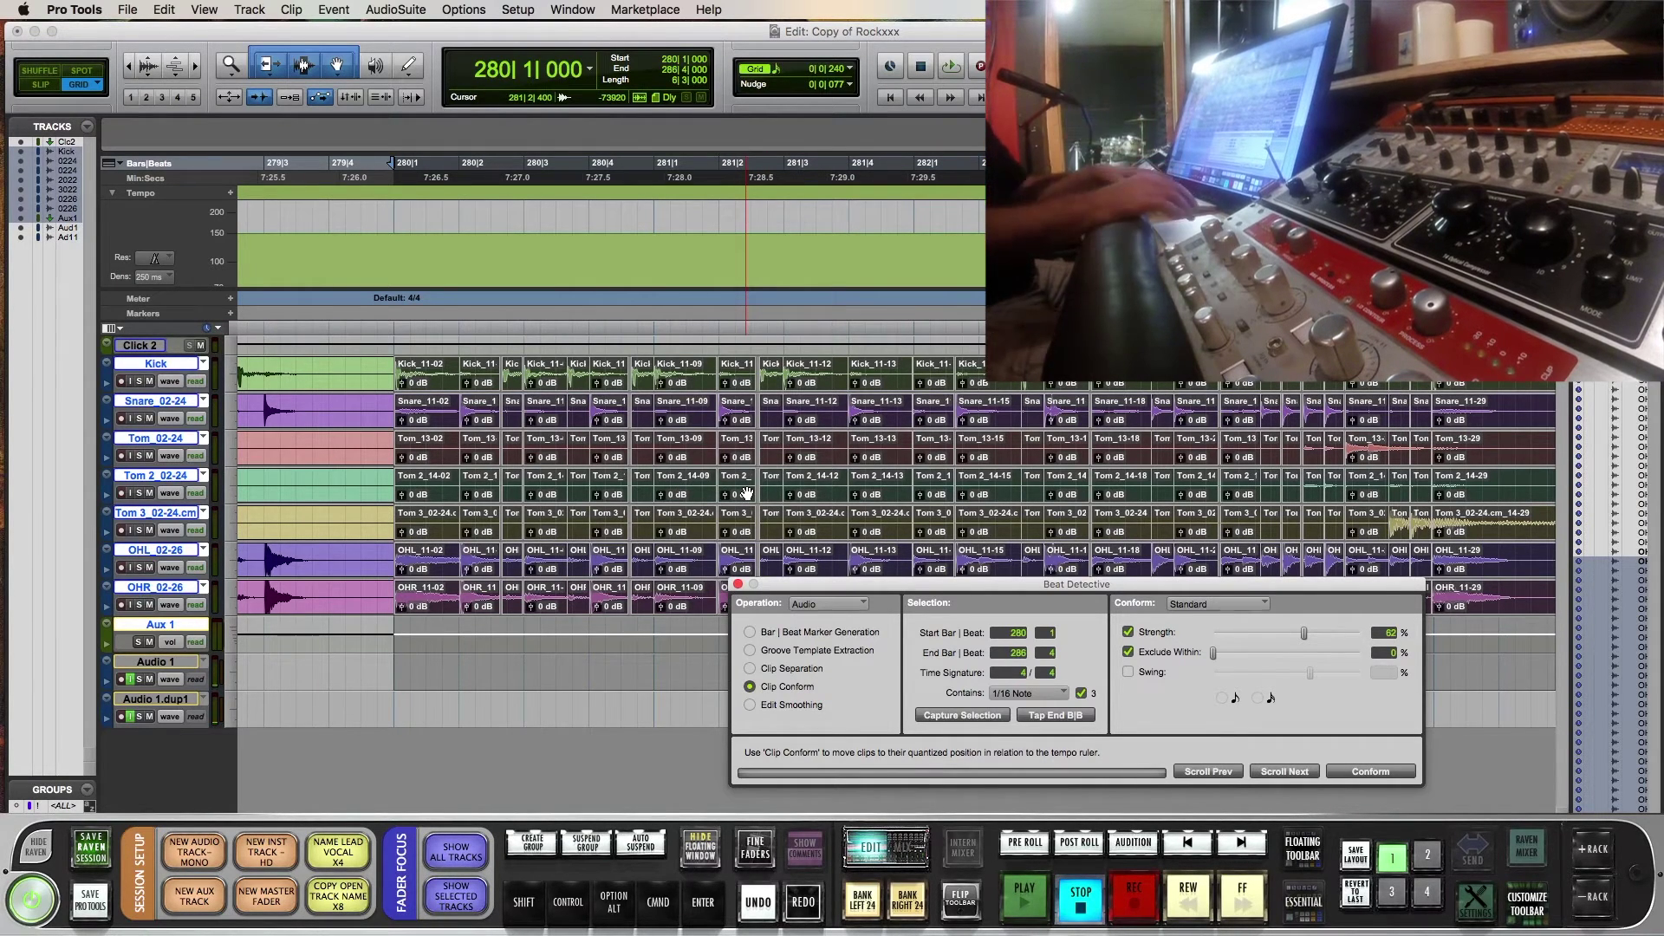
pyautogui.press('super+bracketright')
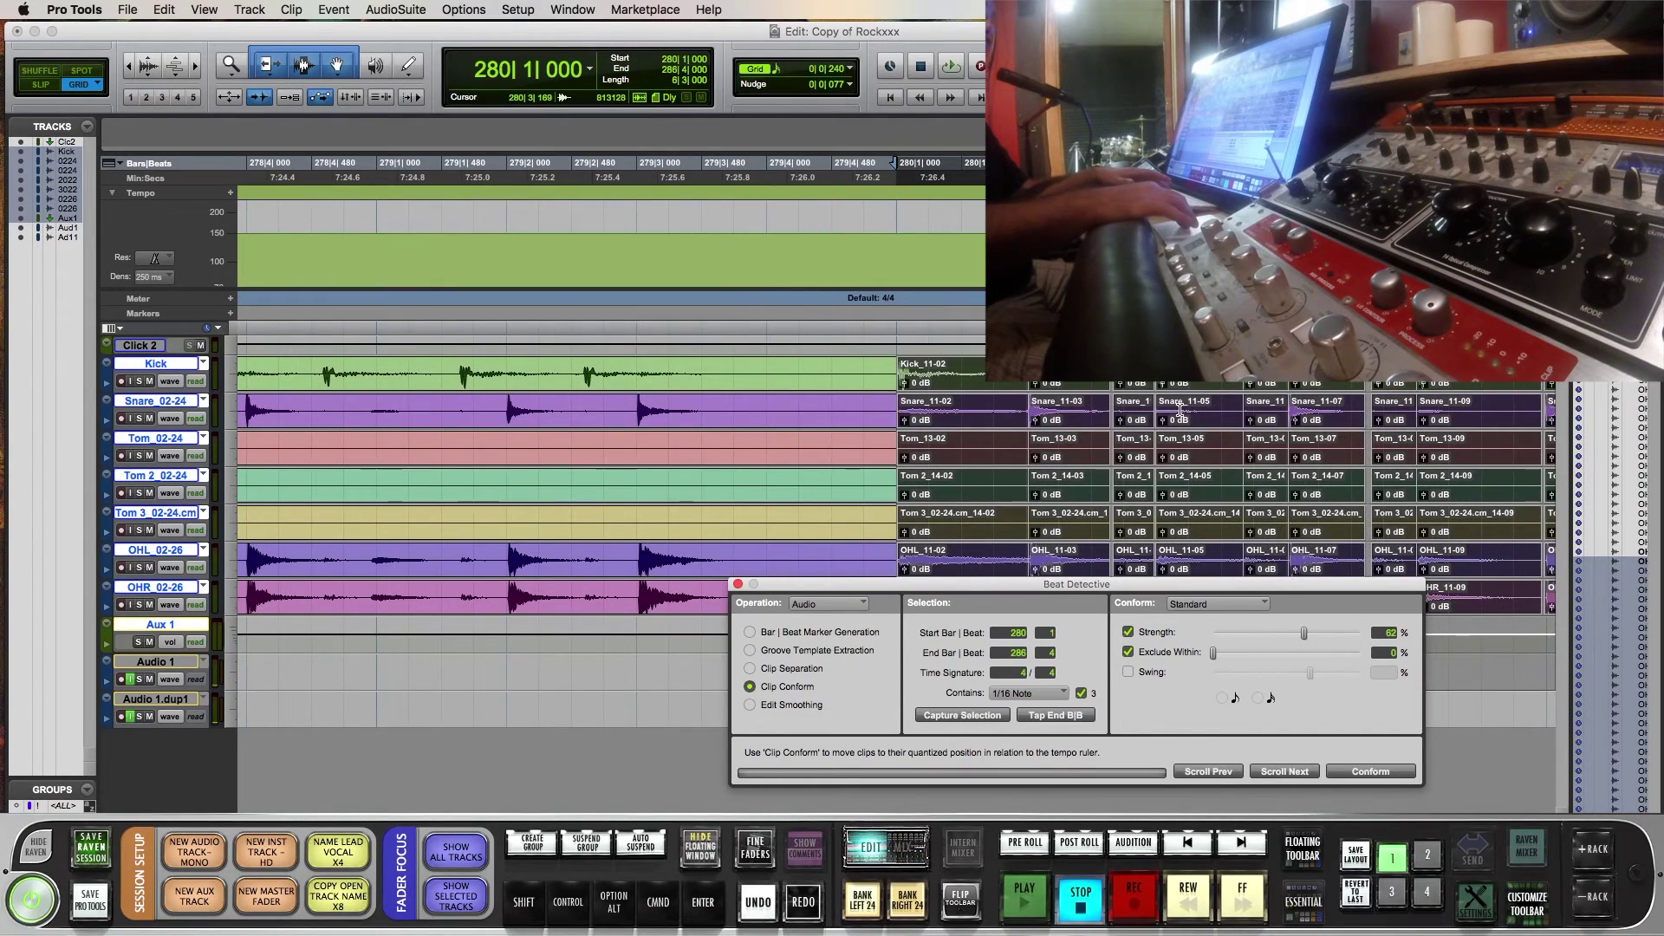
pyautogui.hscroll(10, 1181, 409)
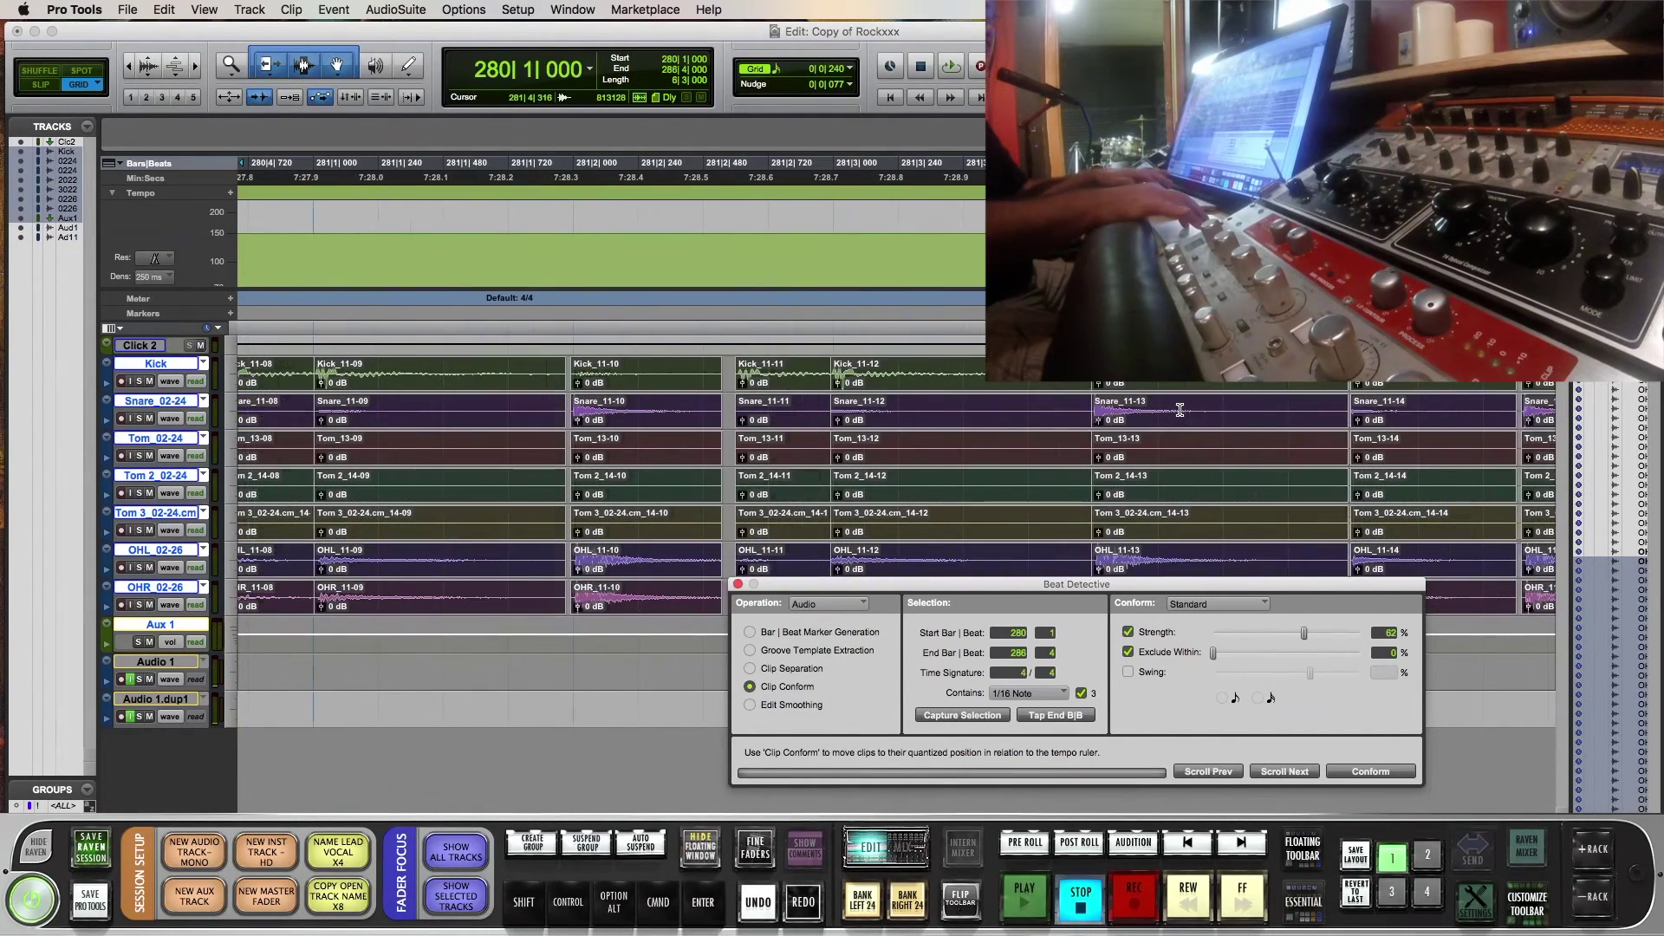
pyautogui.press('super+bracketright')
pyautogui.hscroll(-3, 547, 393)
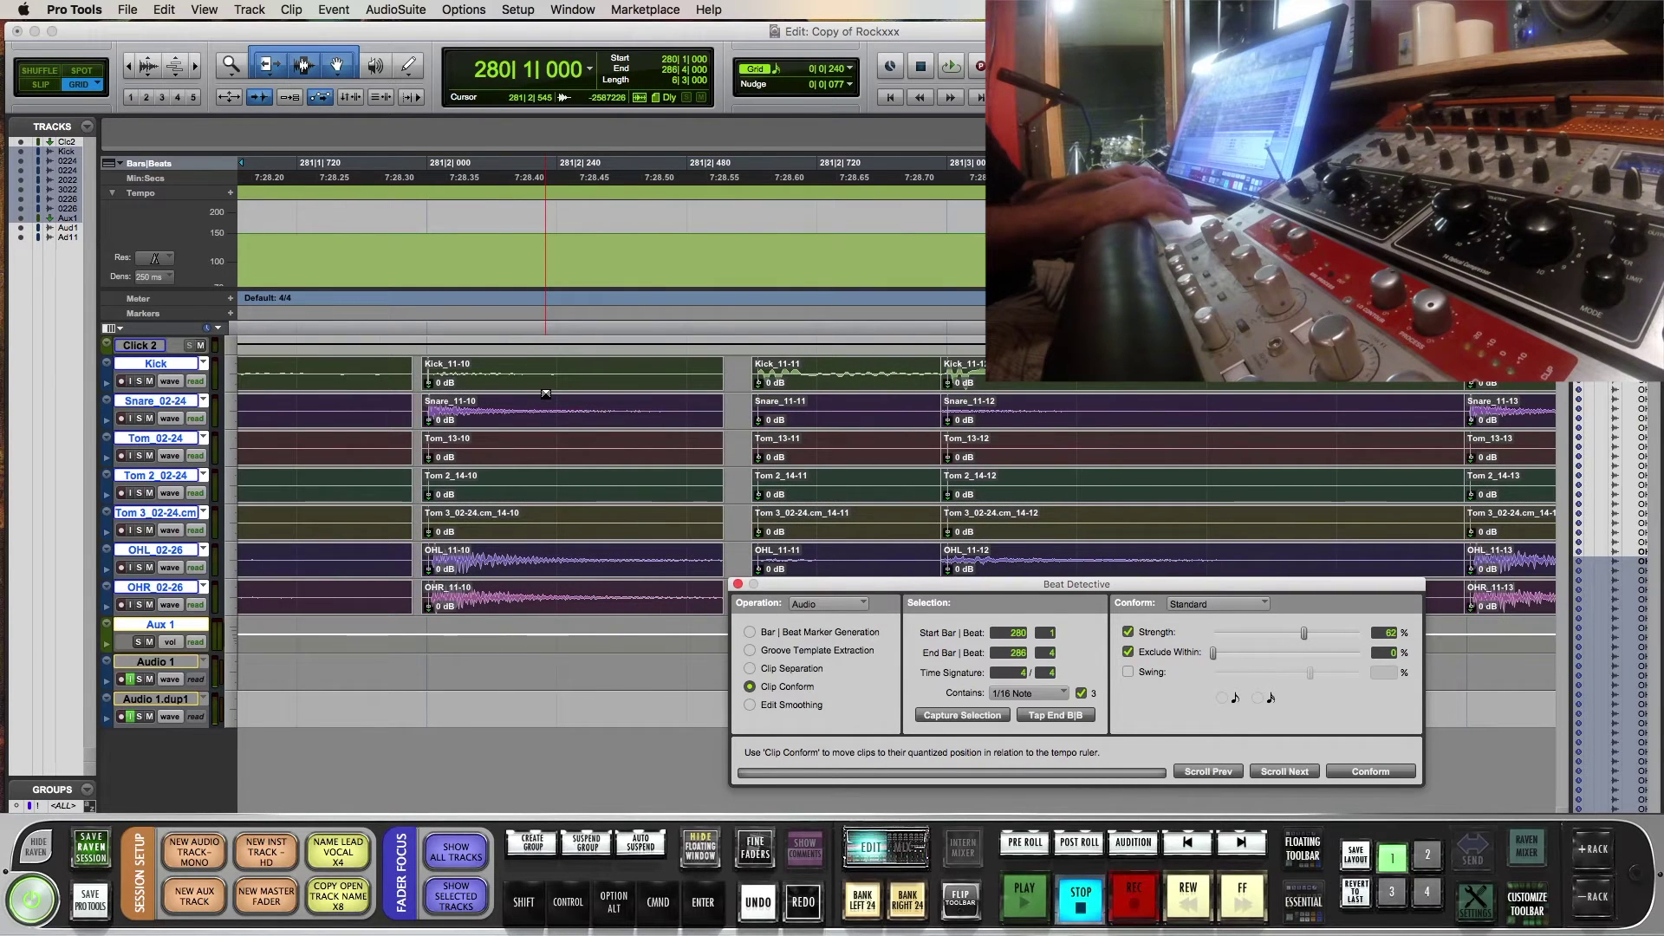
pyautogui.press('space')
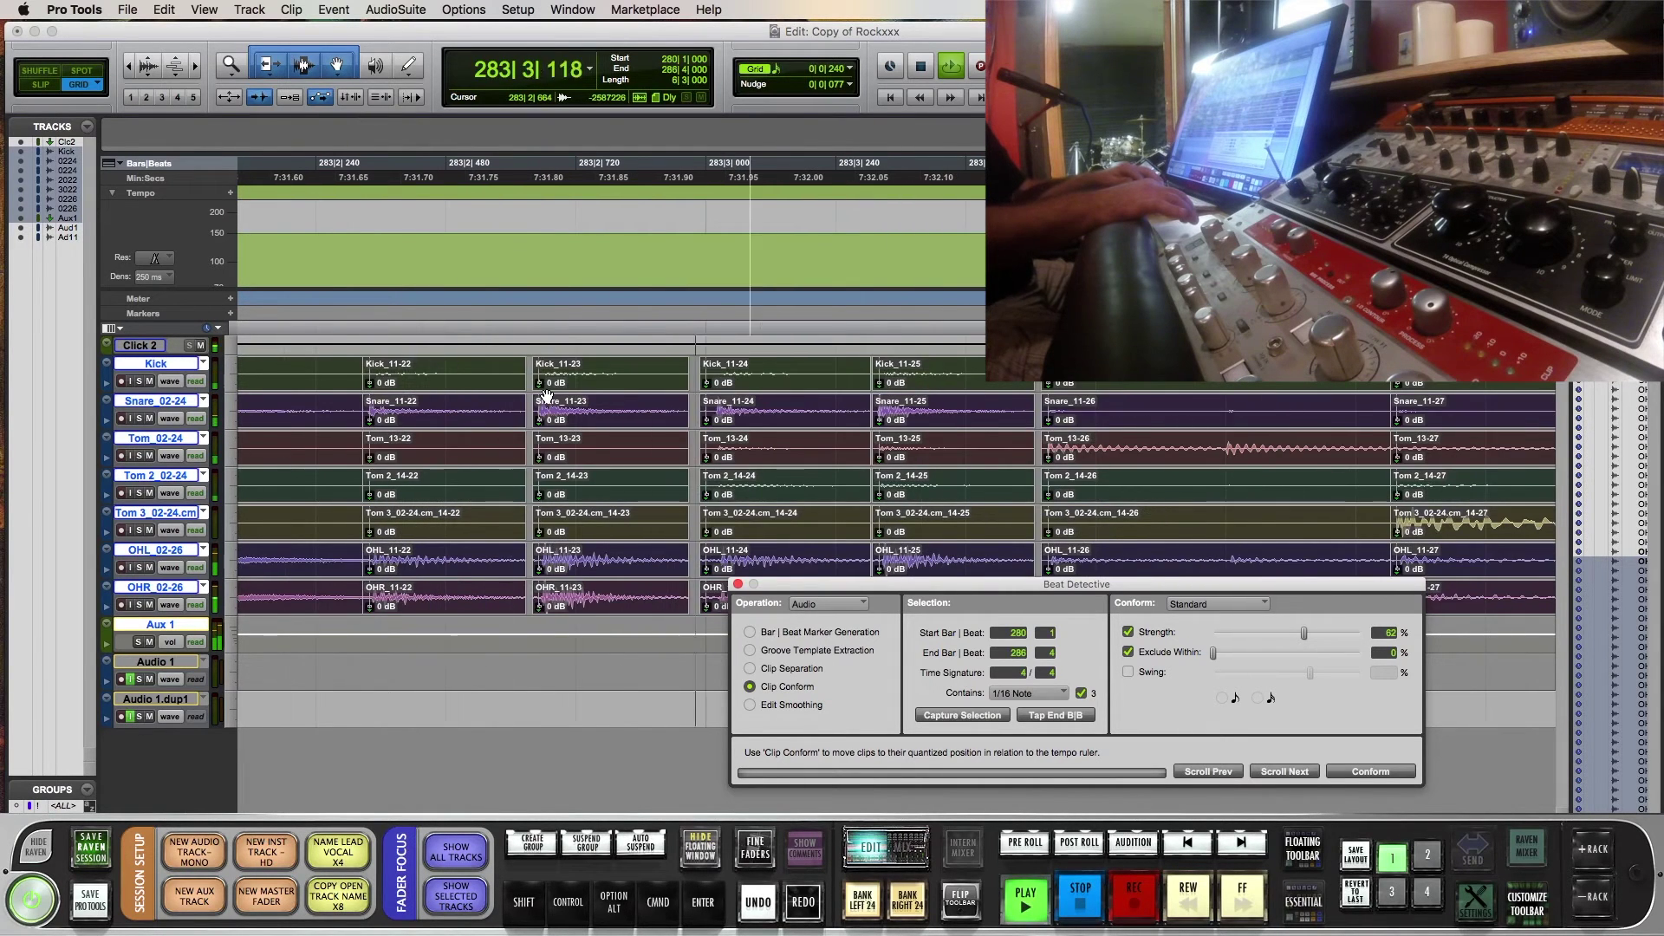
pyautogui.press('space')
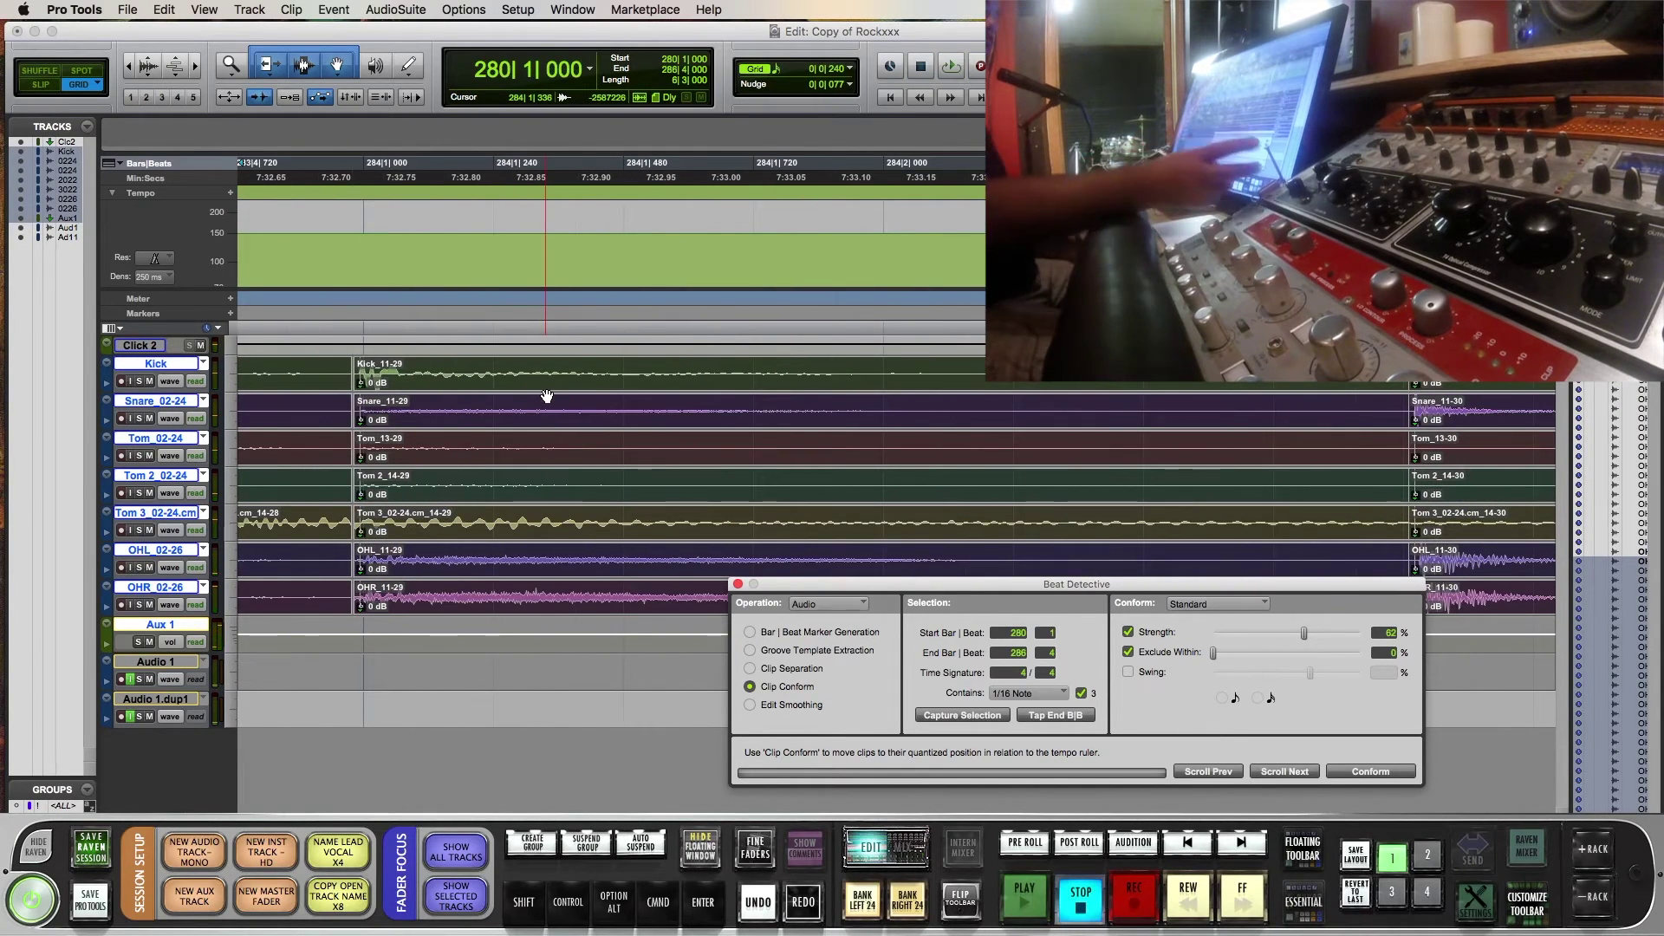
pyautogui.press('super+equal')
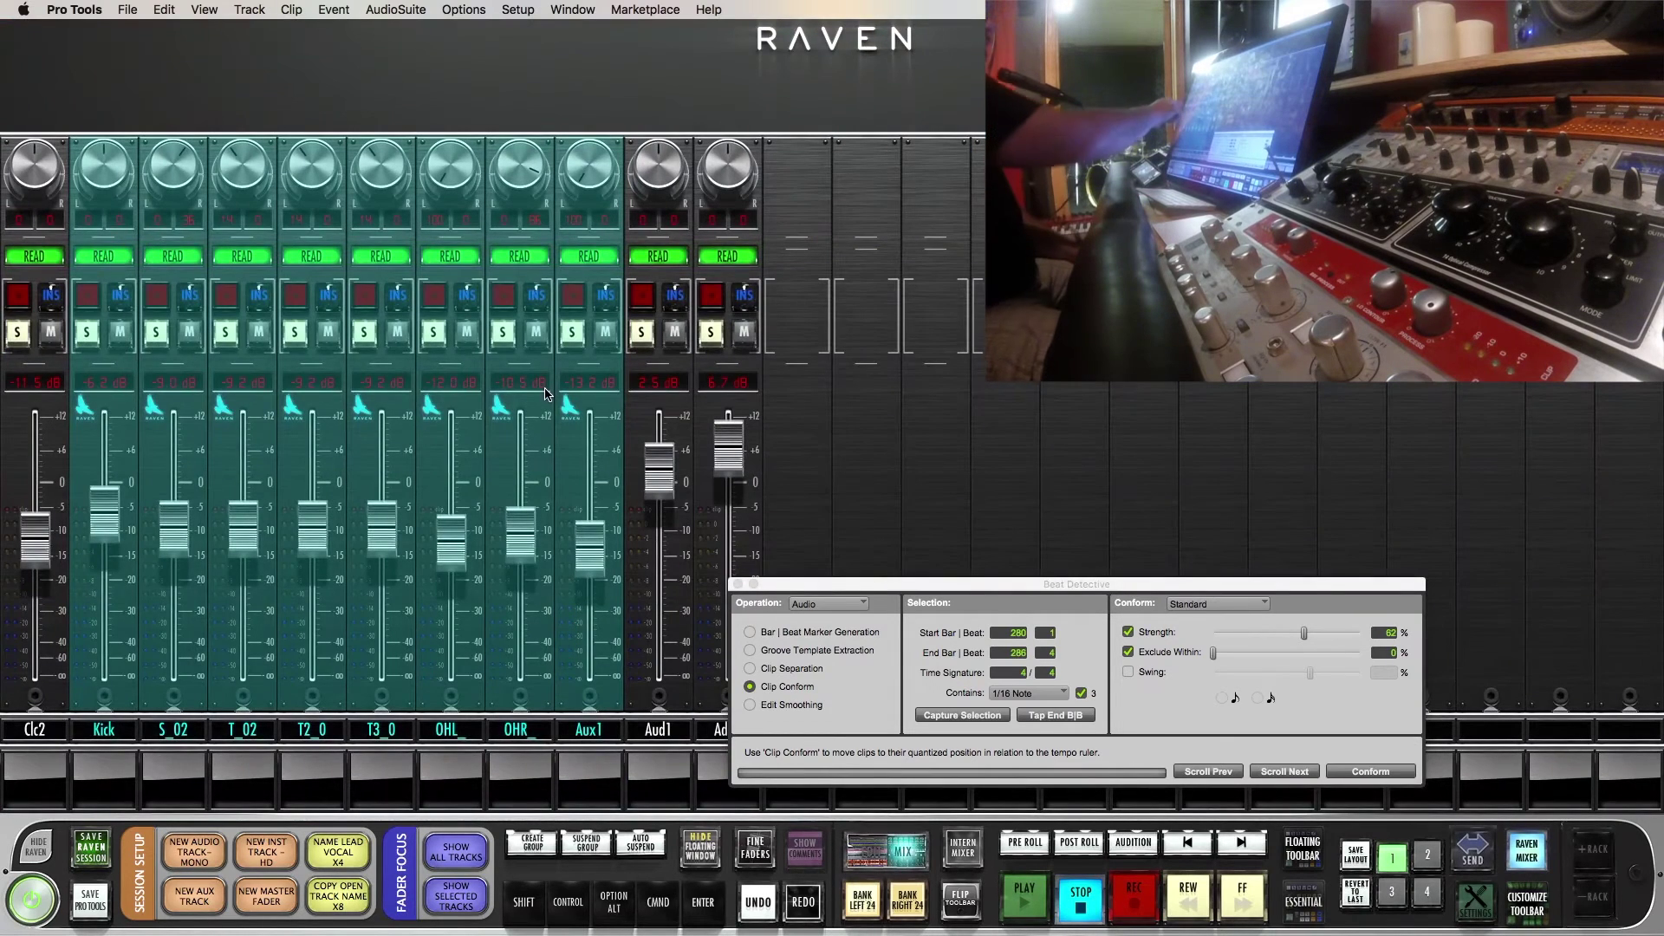
# - Mute the Clc2 click track, audition the drums, and return to the edit window
pyautogui.click(51, 332)
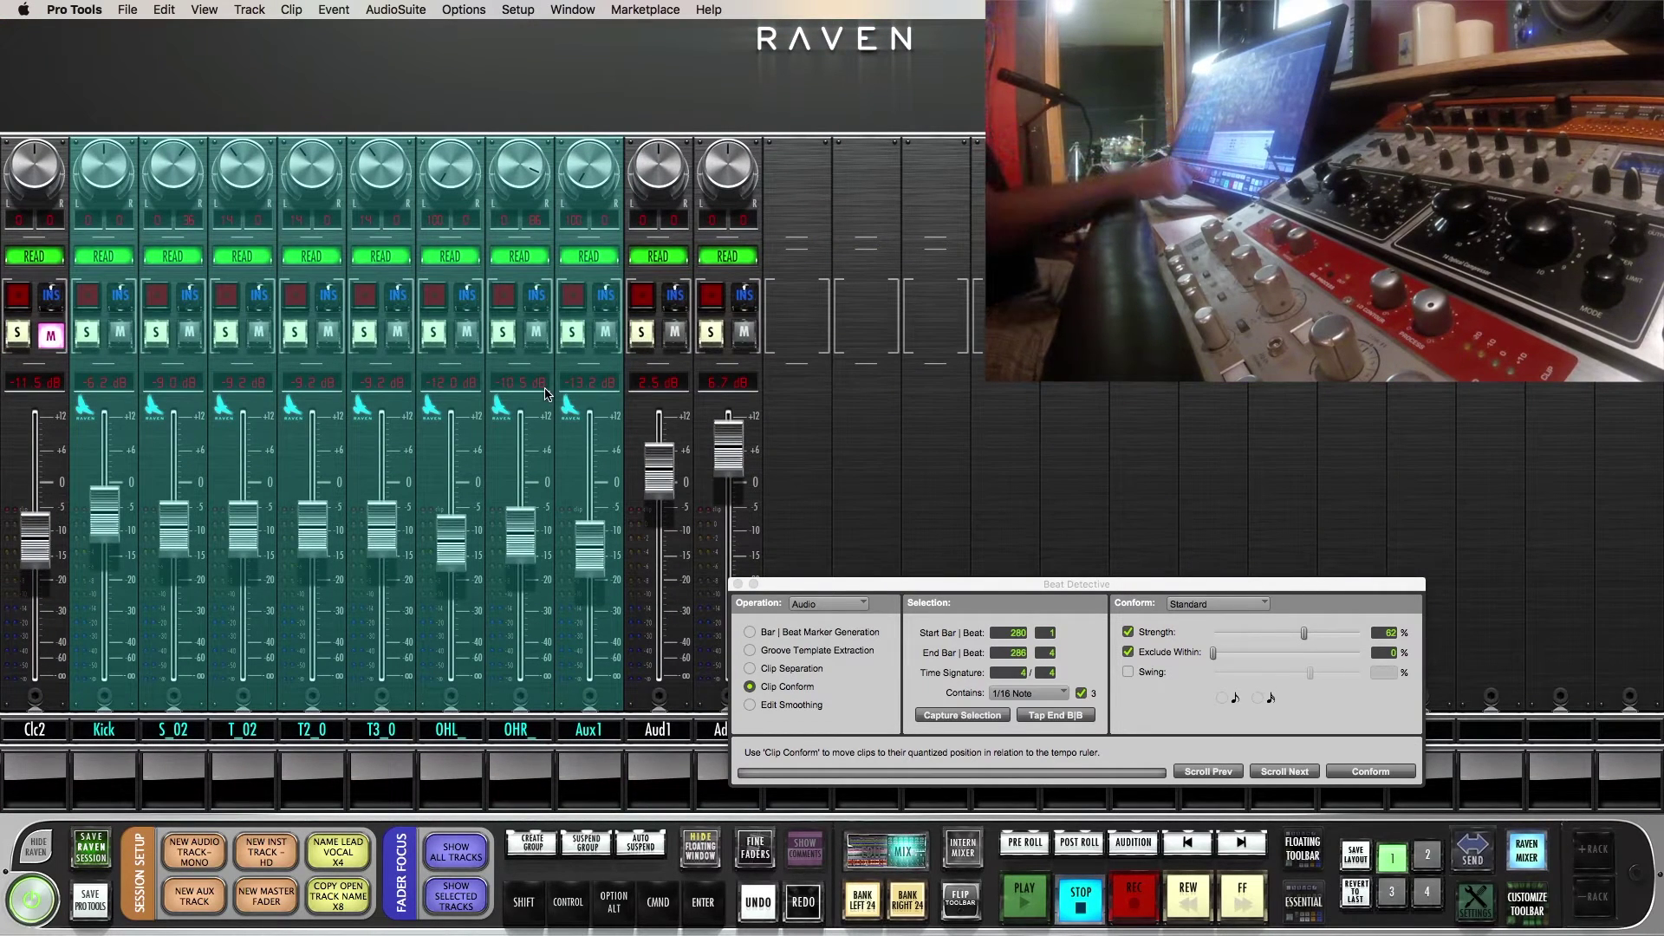
pyautogui.click(1025, 896)
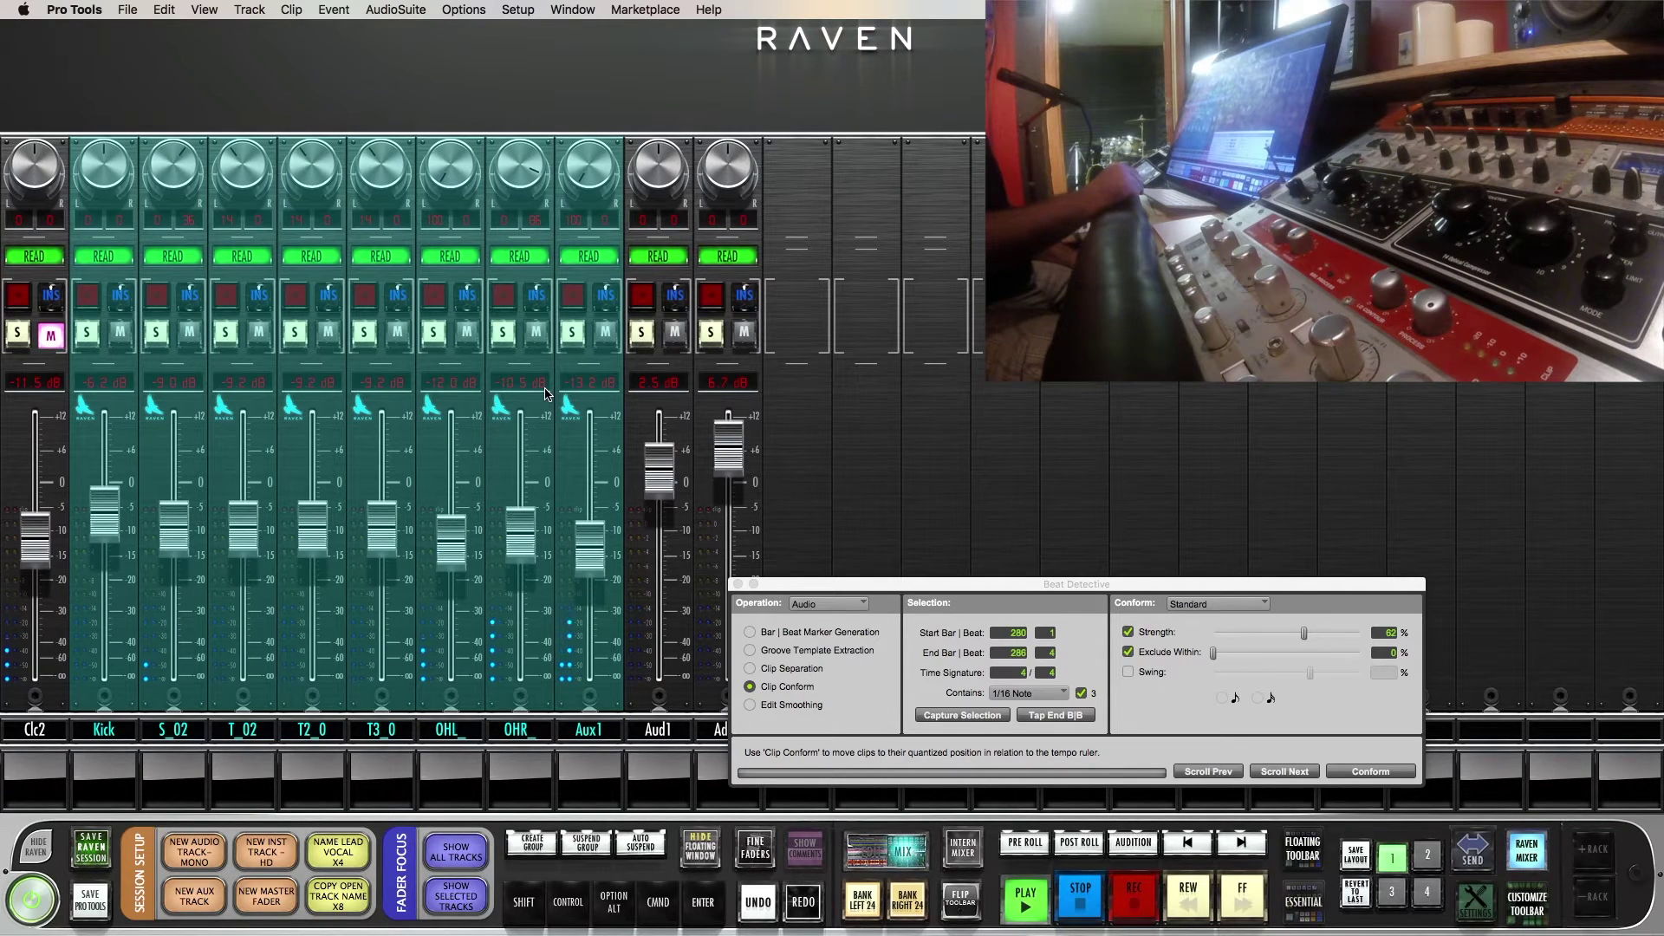
pyautogui.press('space')
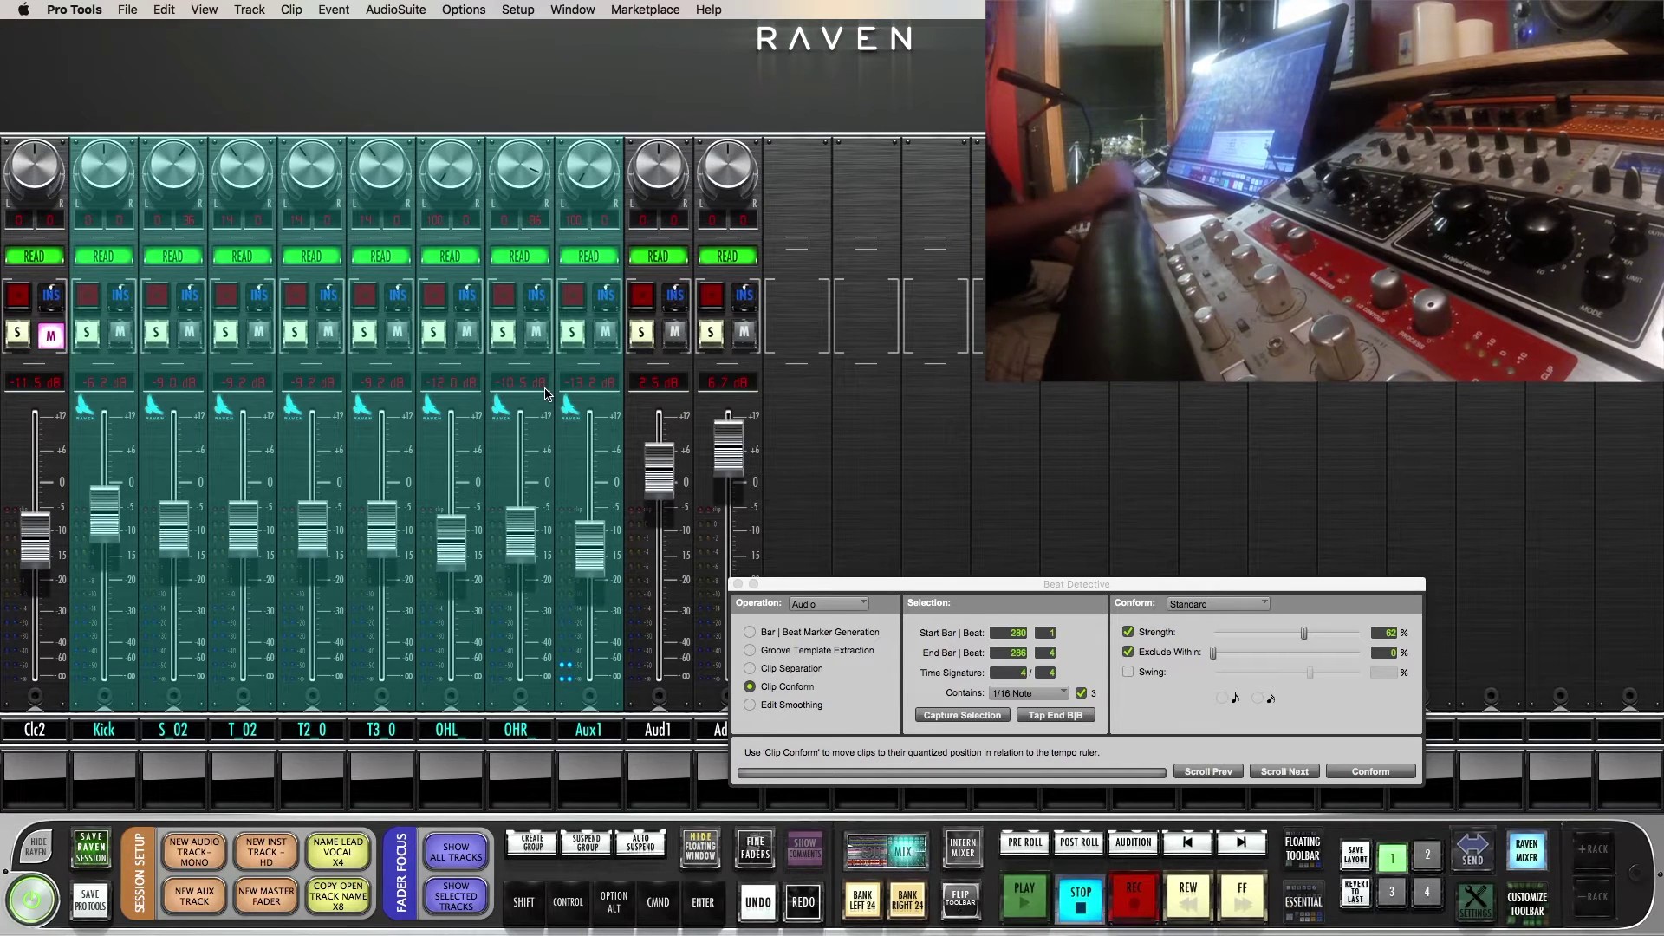
pyautogui.click(887, 848)
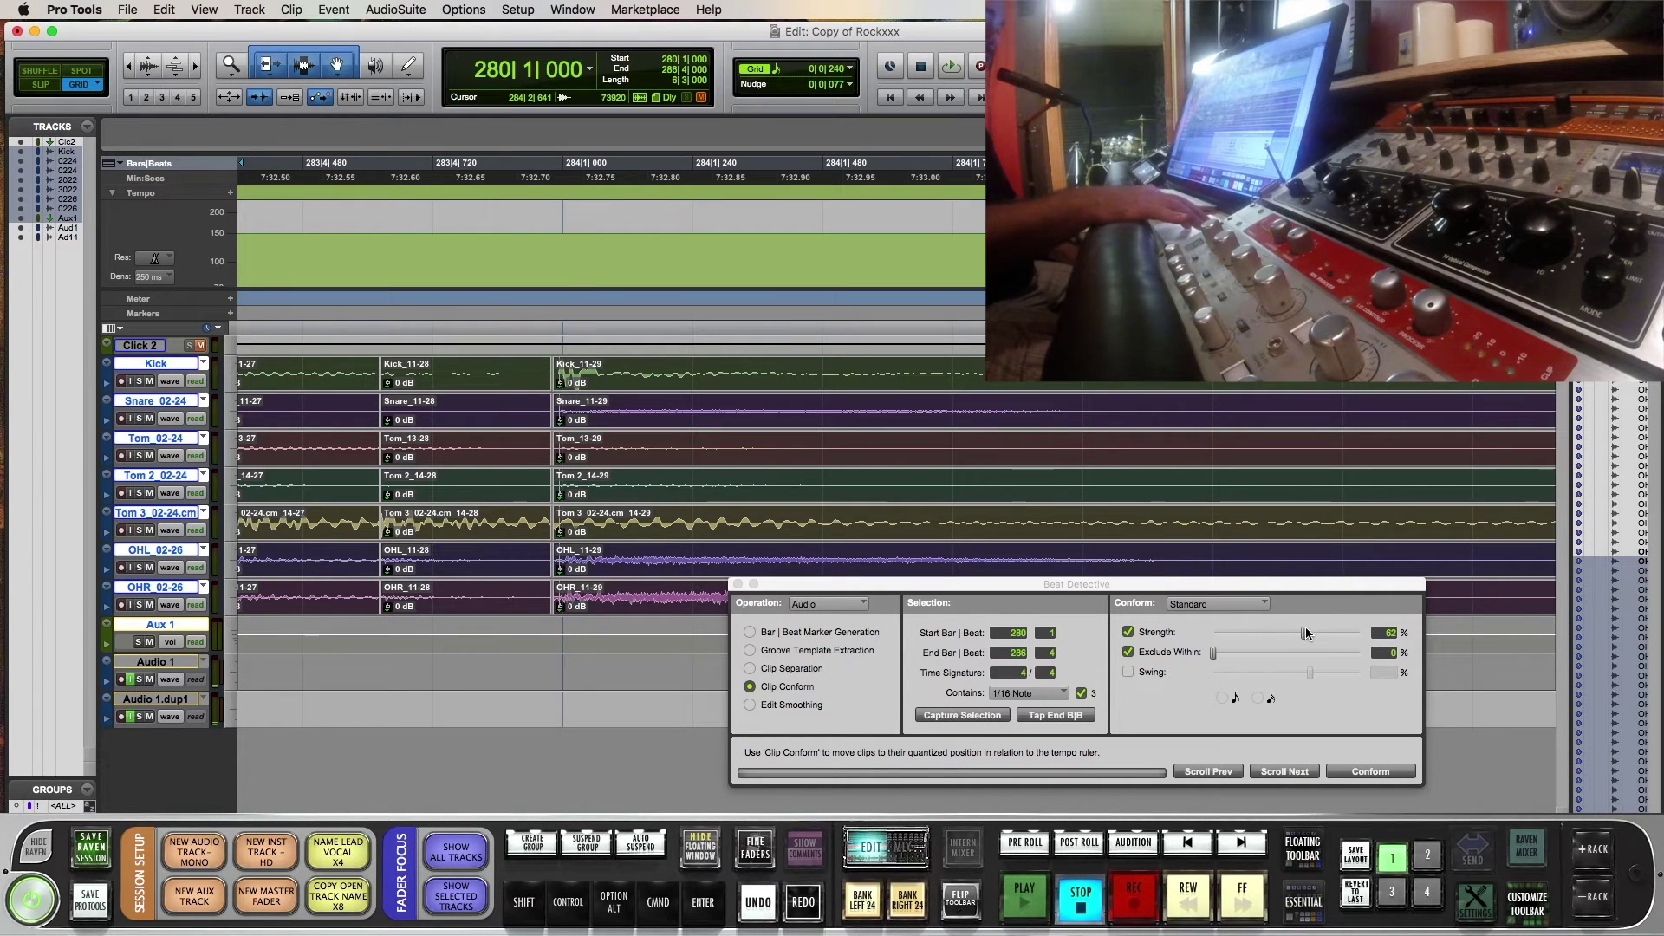
# - Conform the drum clips to the grid at 100% strength and audition the result
pyautogui.moveTo(1306, 633); pyautogui.dragTo(1615, 644)
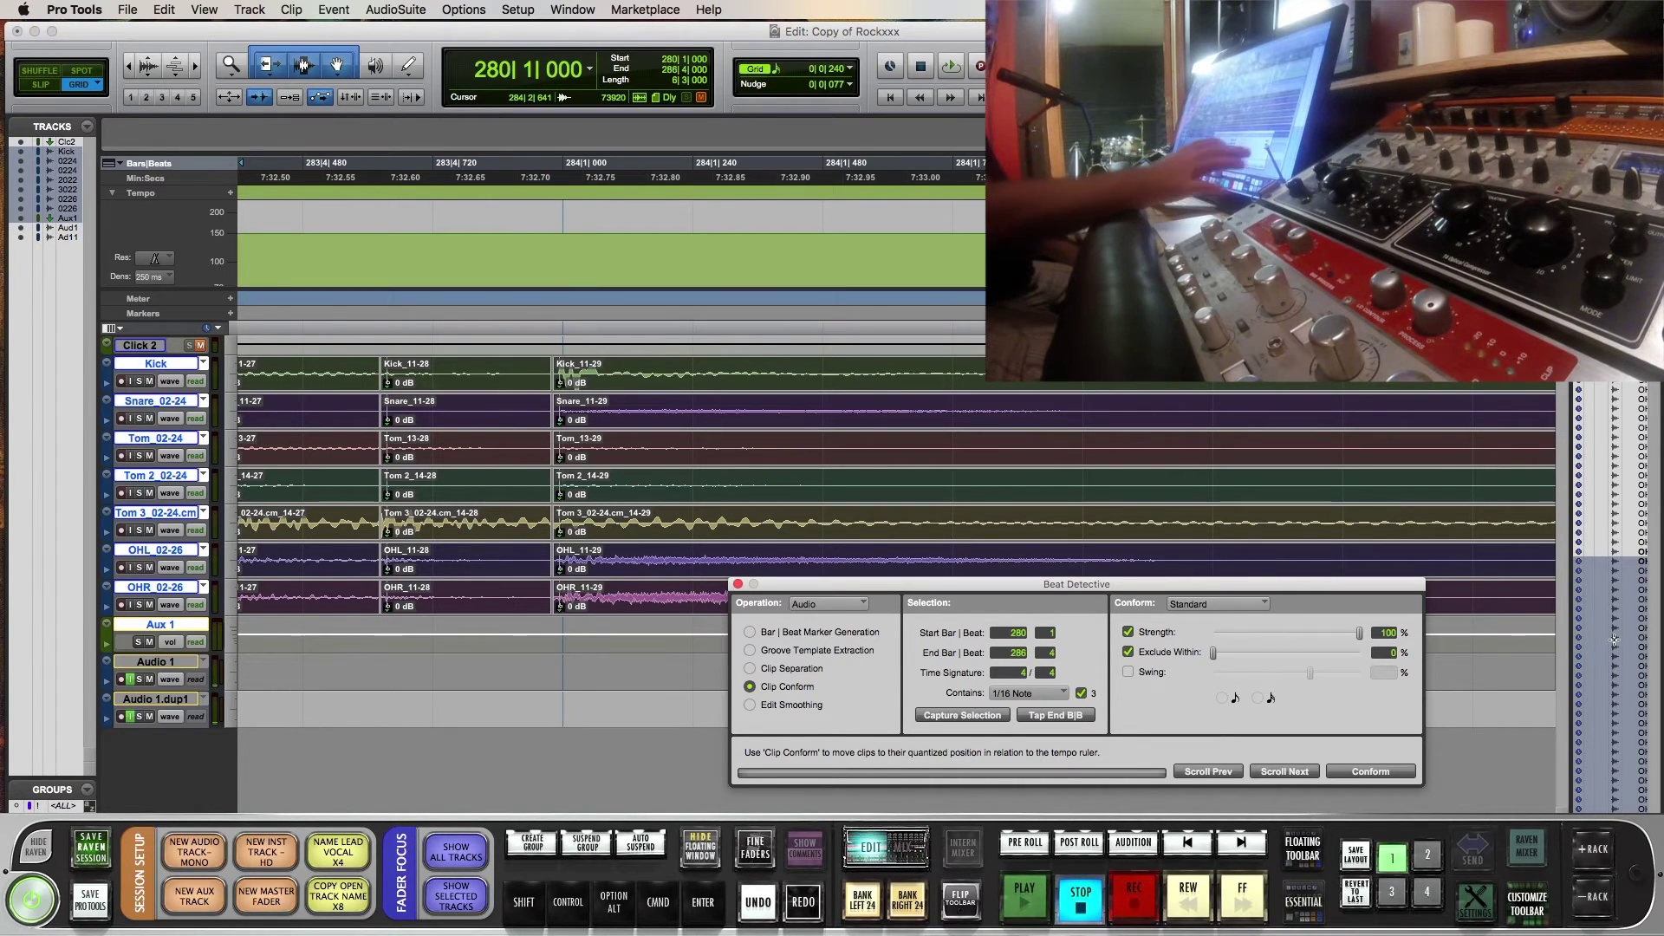
pyautogui.click(1385, 773)
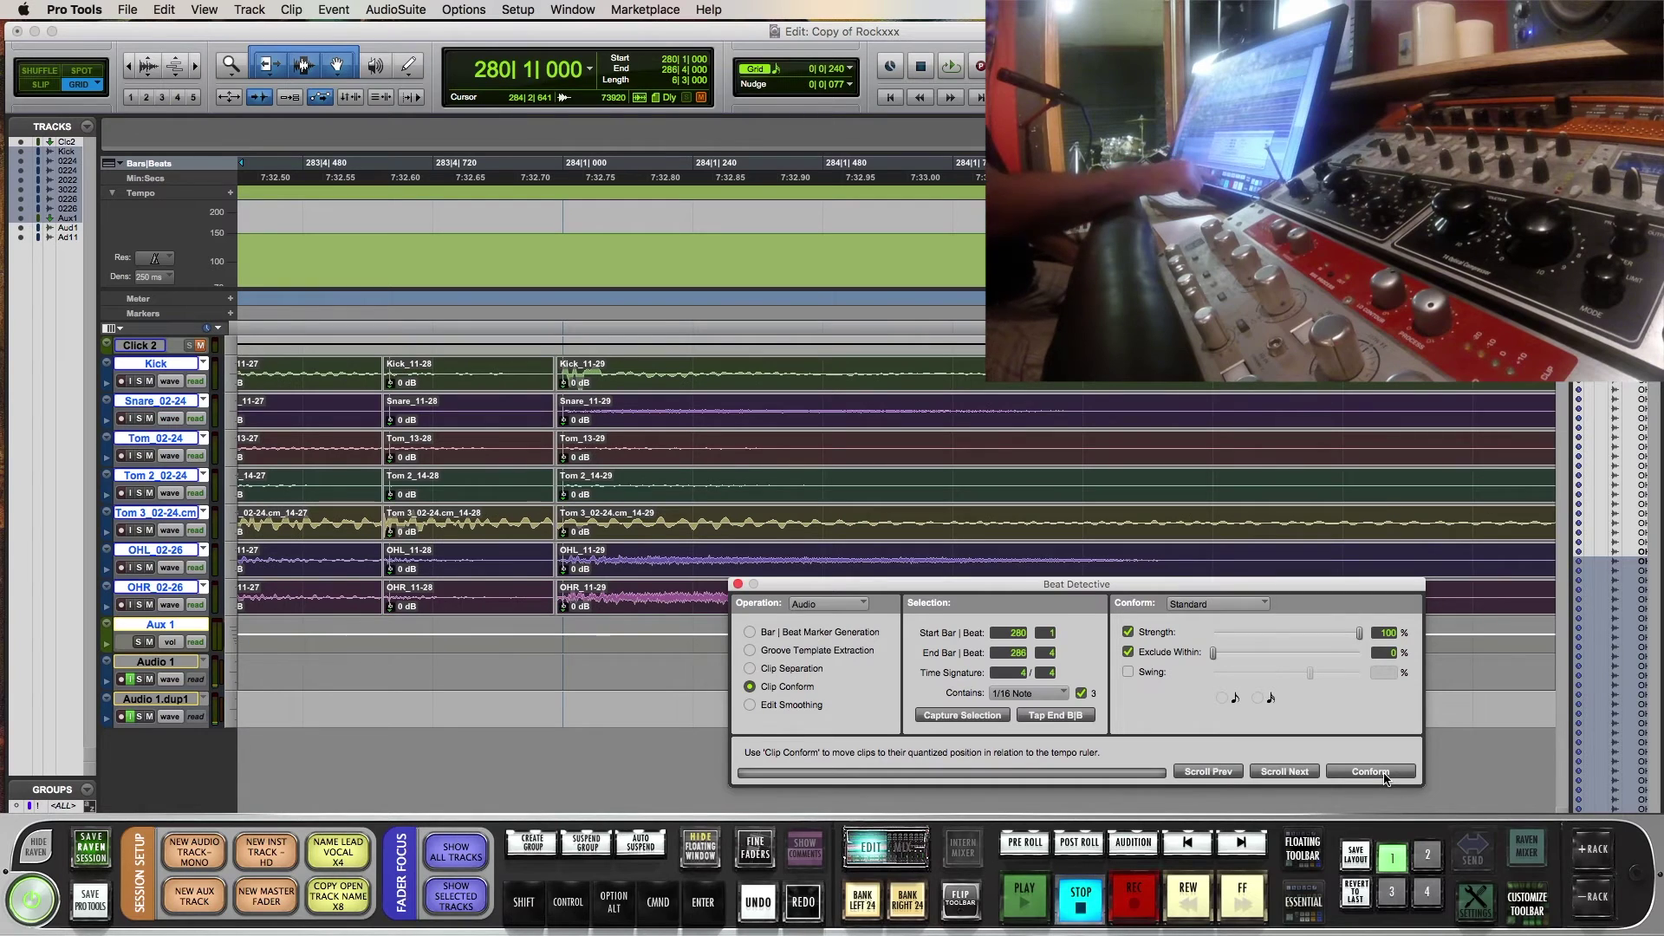
pyautogui.click(1026, 901)
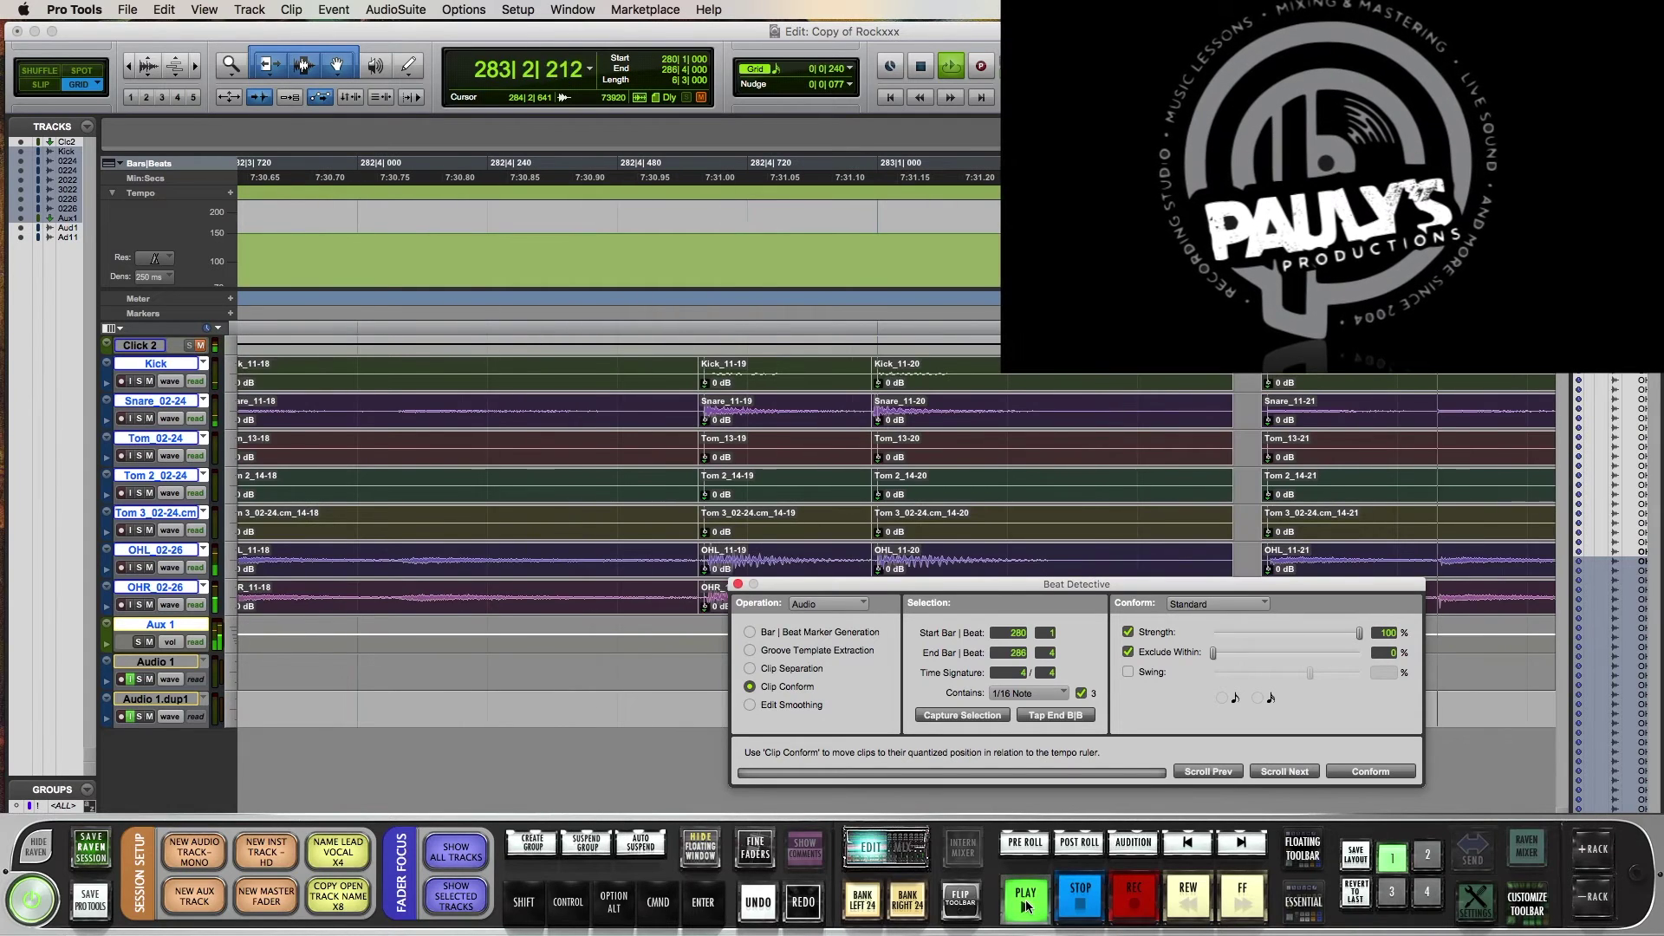
pyautogui.click(1087, 898)
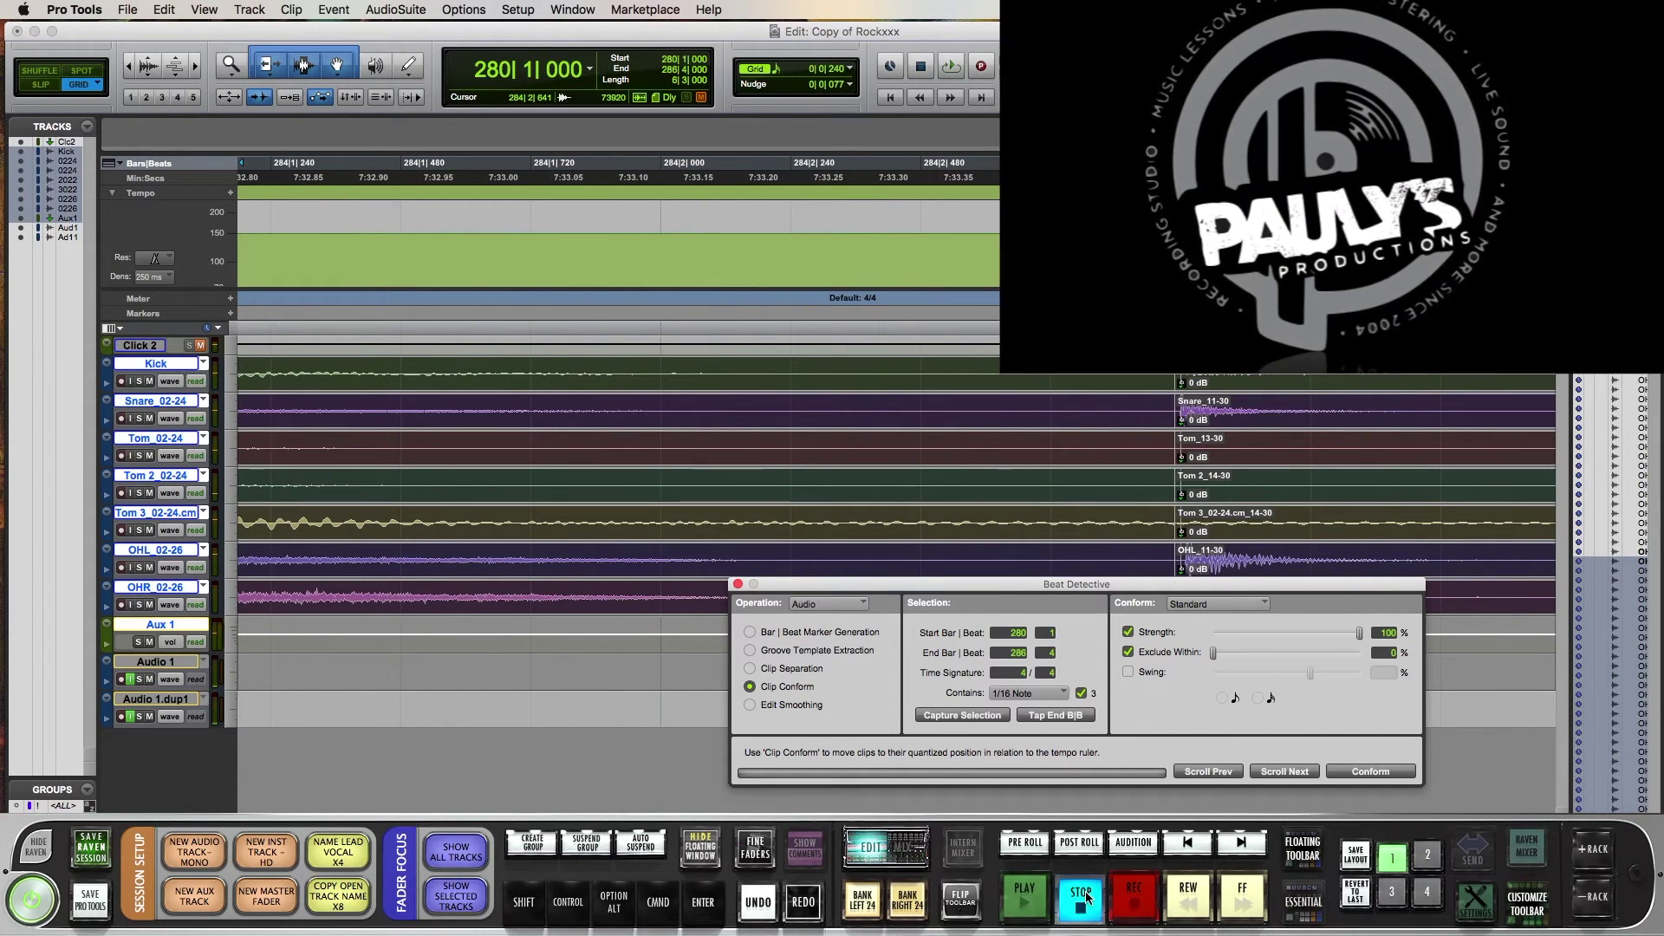
# - Switch Beat Detective to Edit Smoothing with Fill And Crossfade
pyautogui.scroll(-2, 823, 510)
pyautogui.scroll(-3, 823, 510)
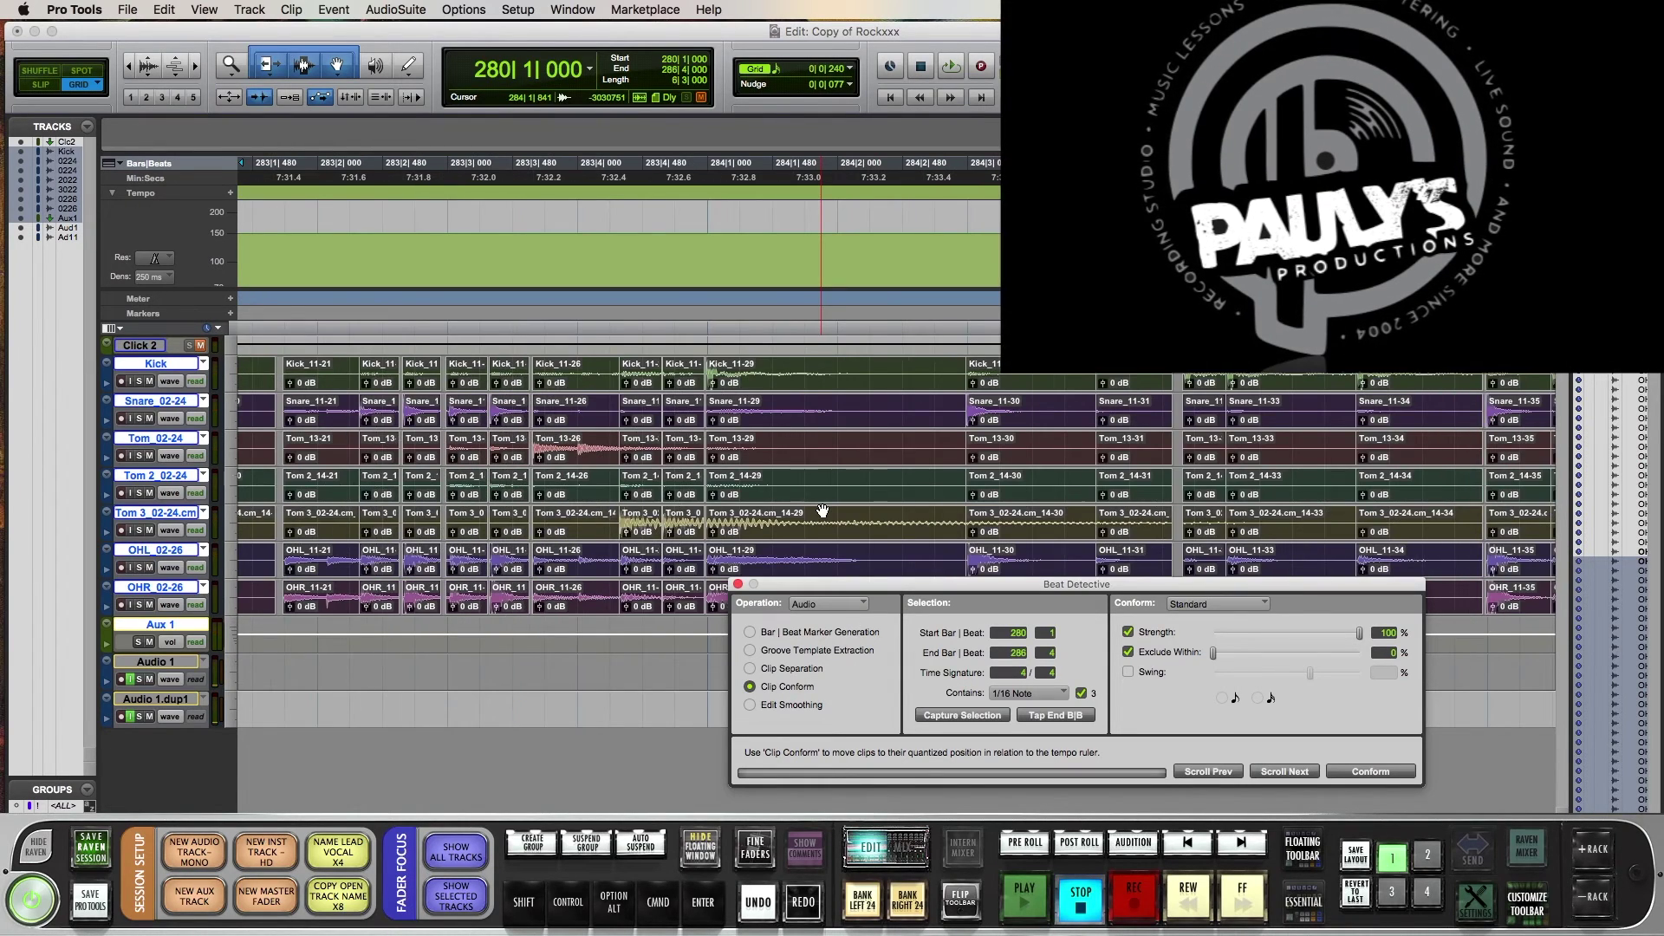
pyautogui.scroll(2, 822, 510)
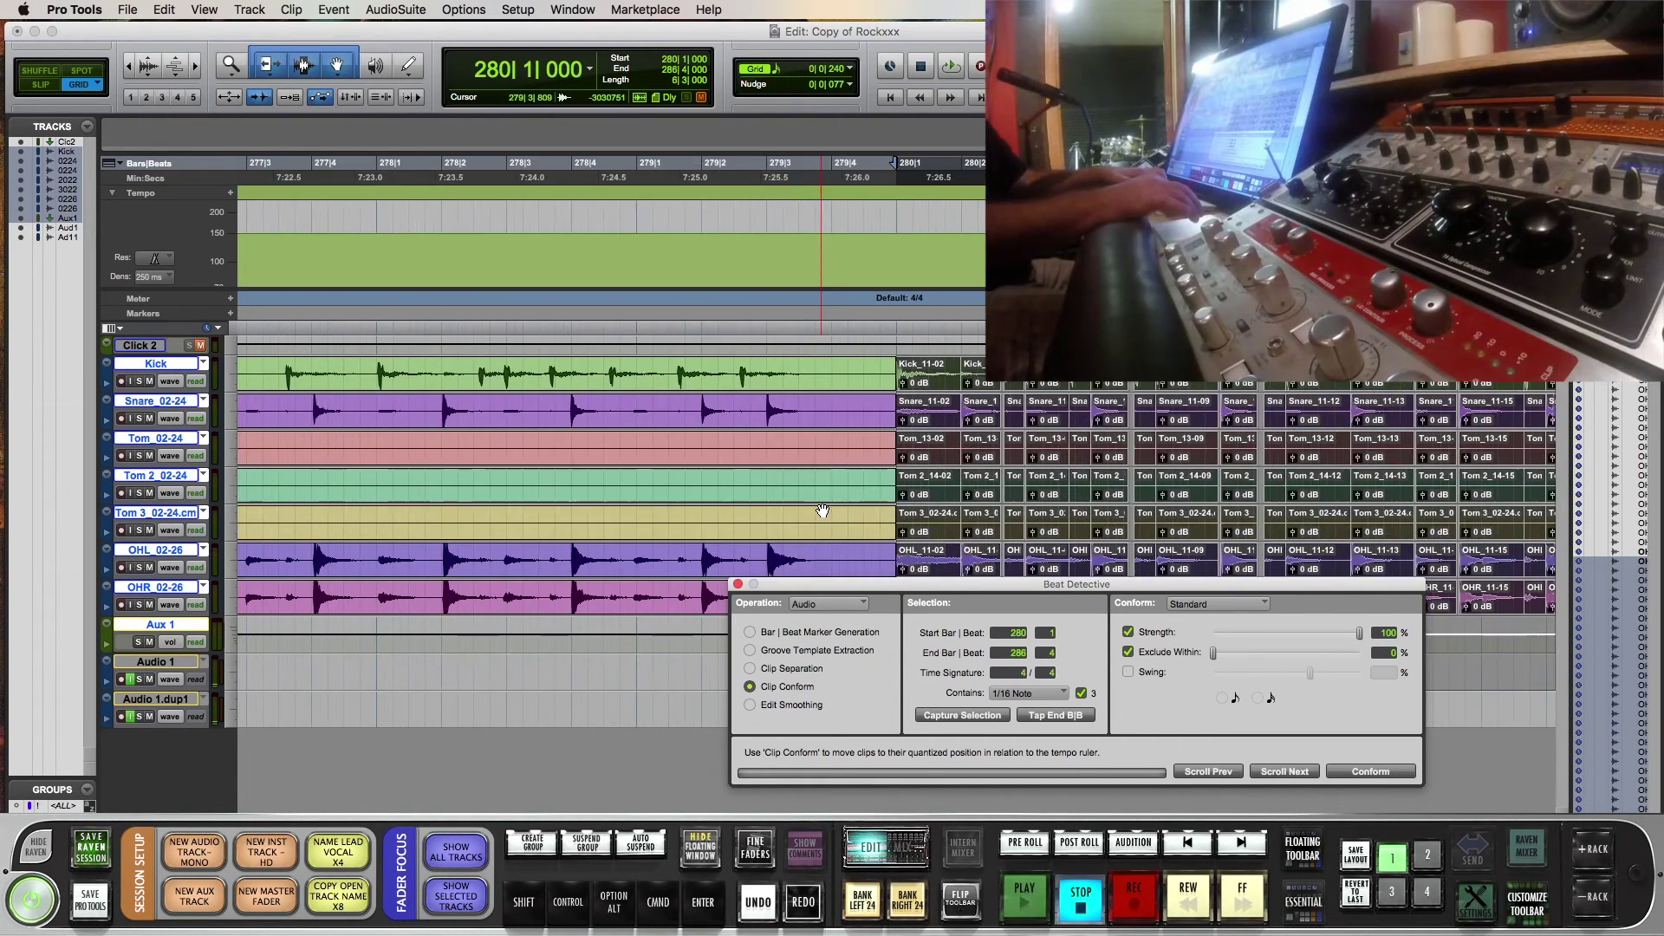
pyautogui.hscroll(5, 823, 511)
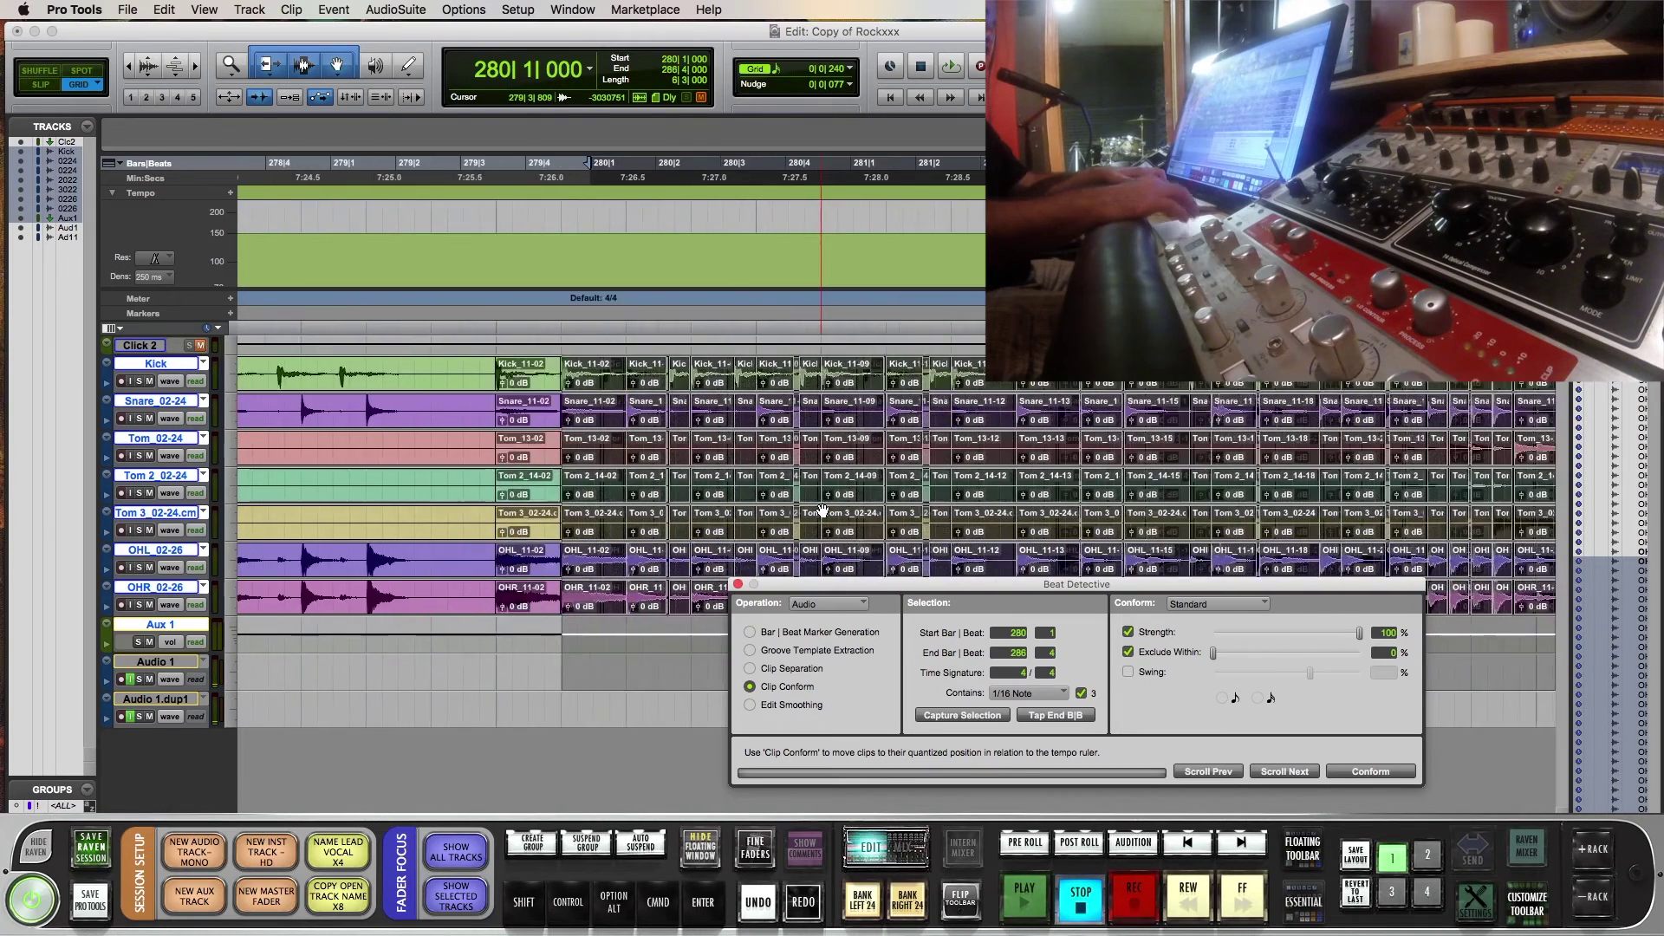
pyautogui.click(751, 706)
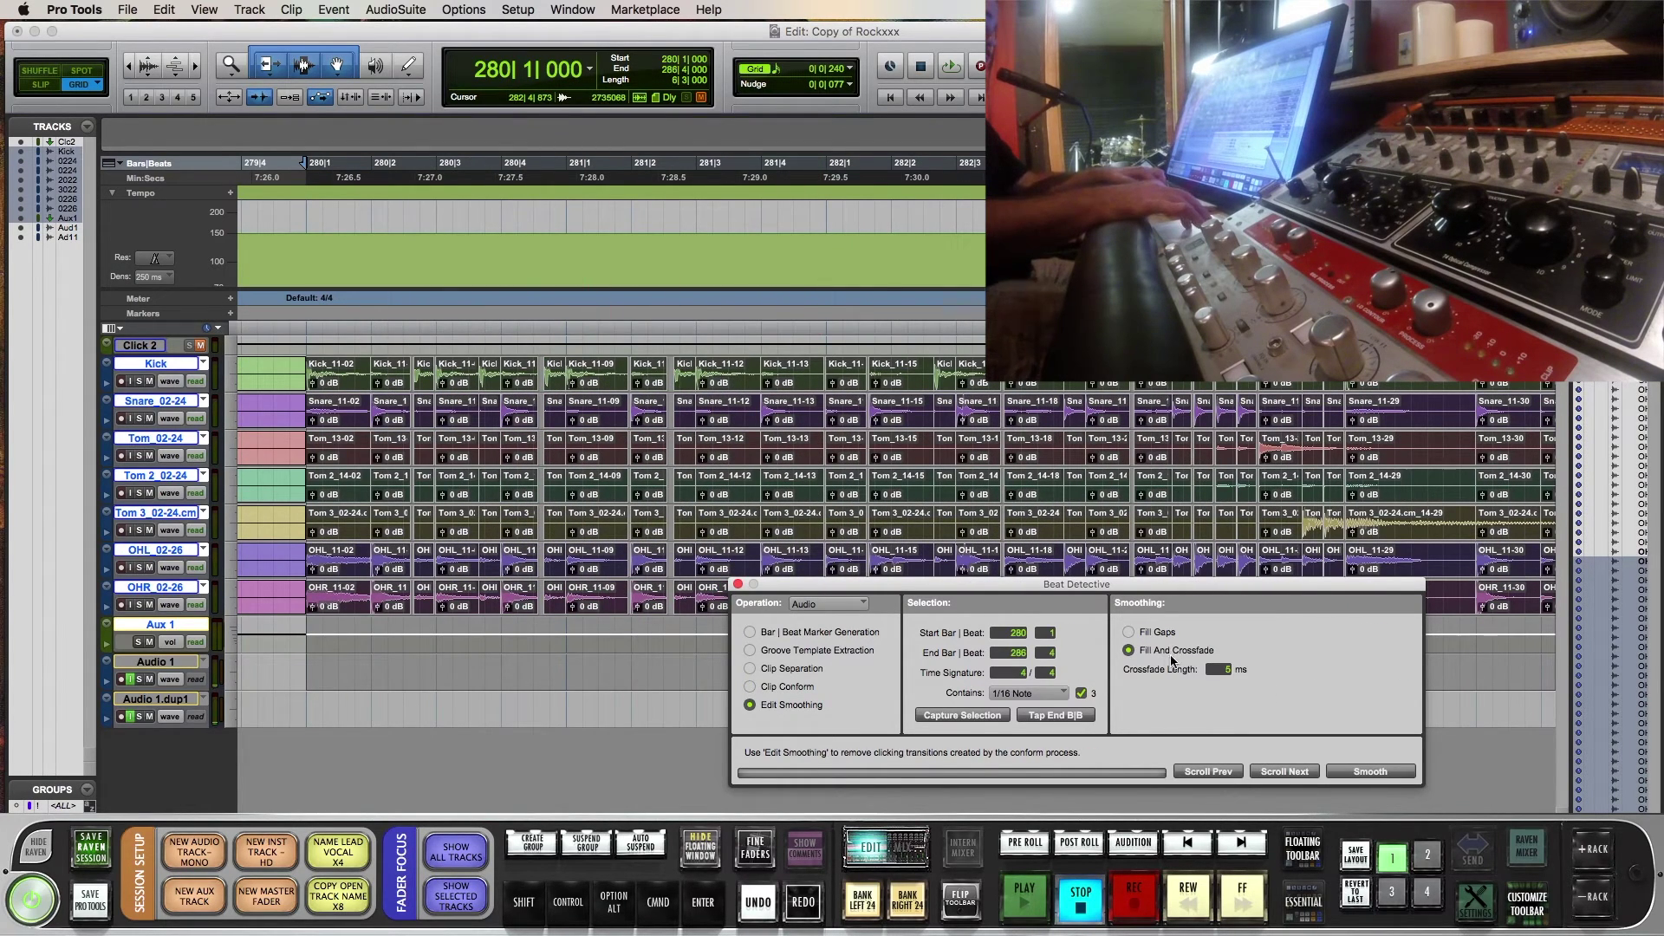
# - Fill and crossfade the gaps between the conformed drum clips, then play them back in the mixer
pyautogui.scroll(4, 997, 473)
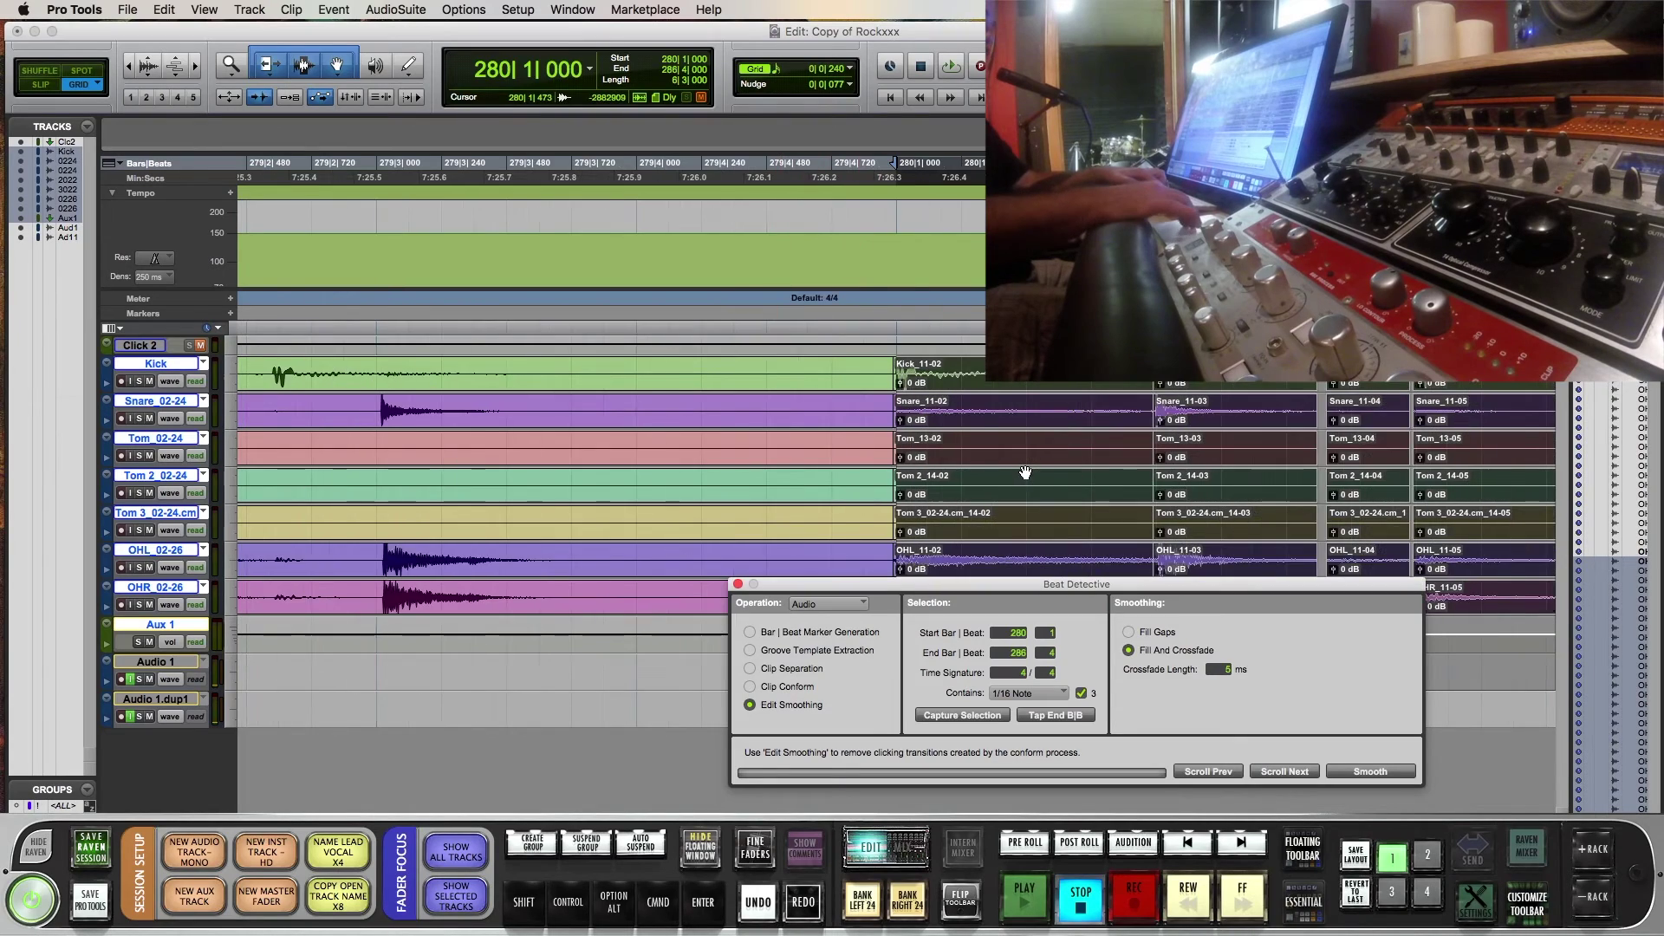
pyautogui.hscroll(10, 1014, 469)
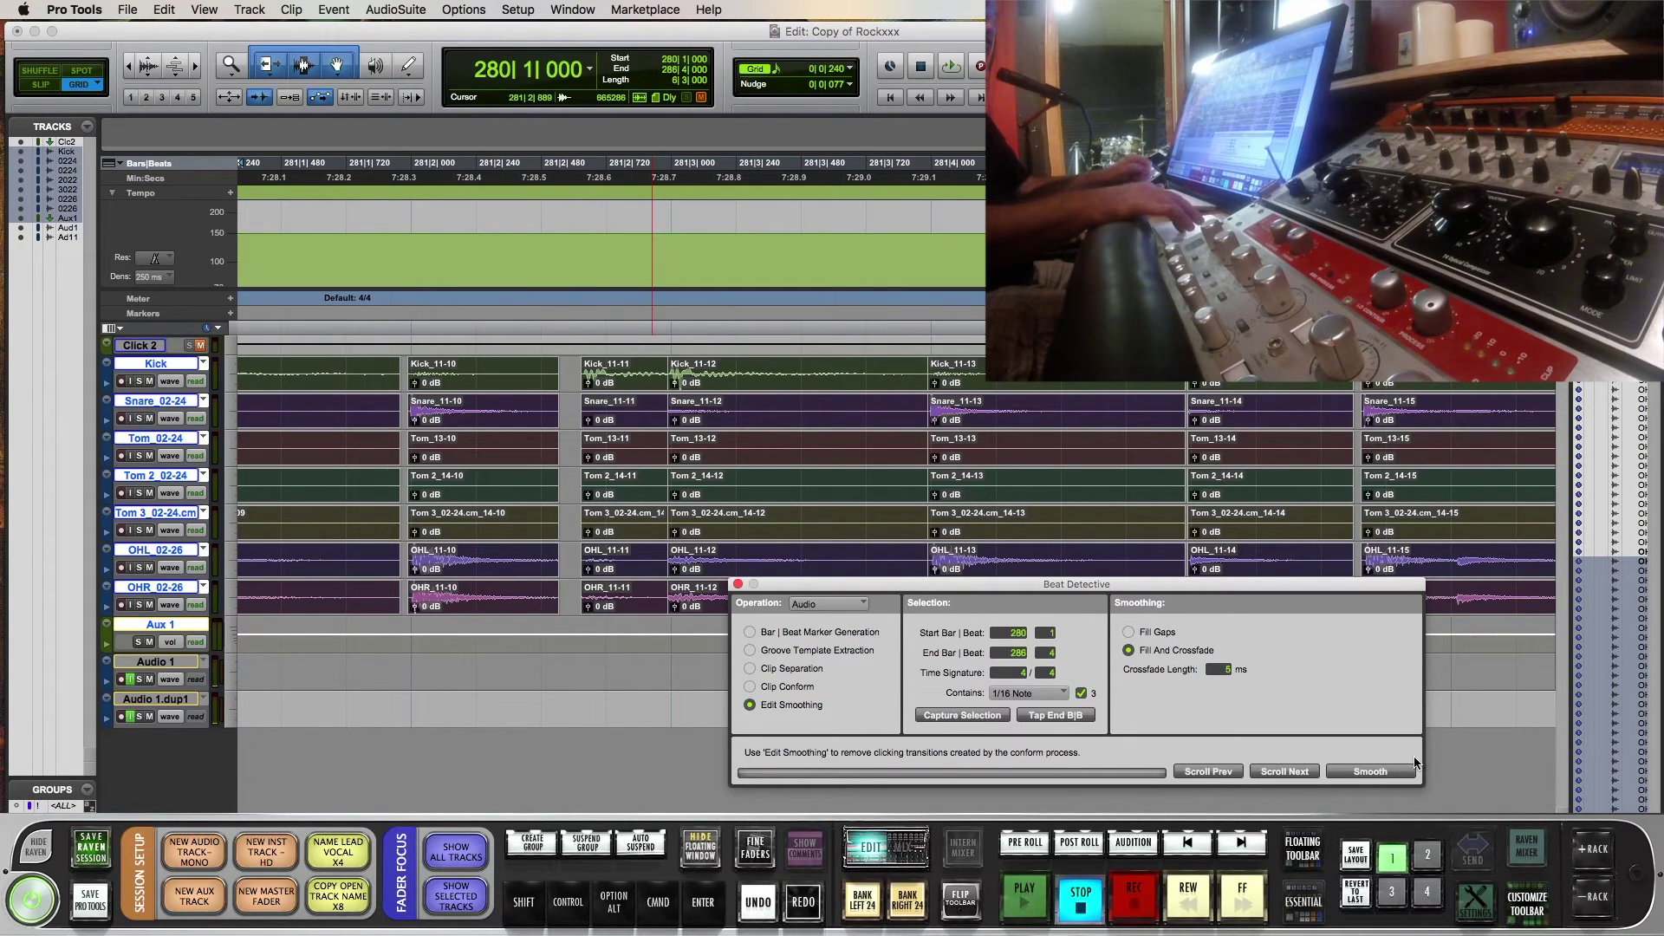
pyautogui.click(1379, 772)
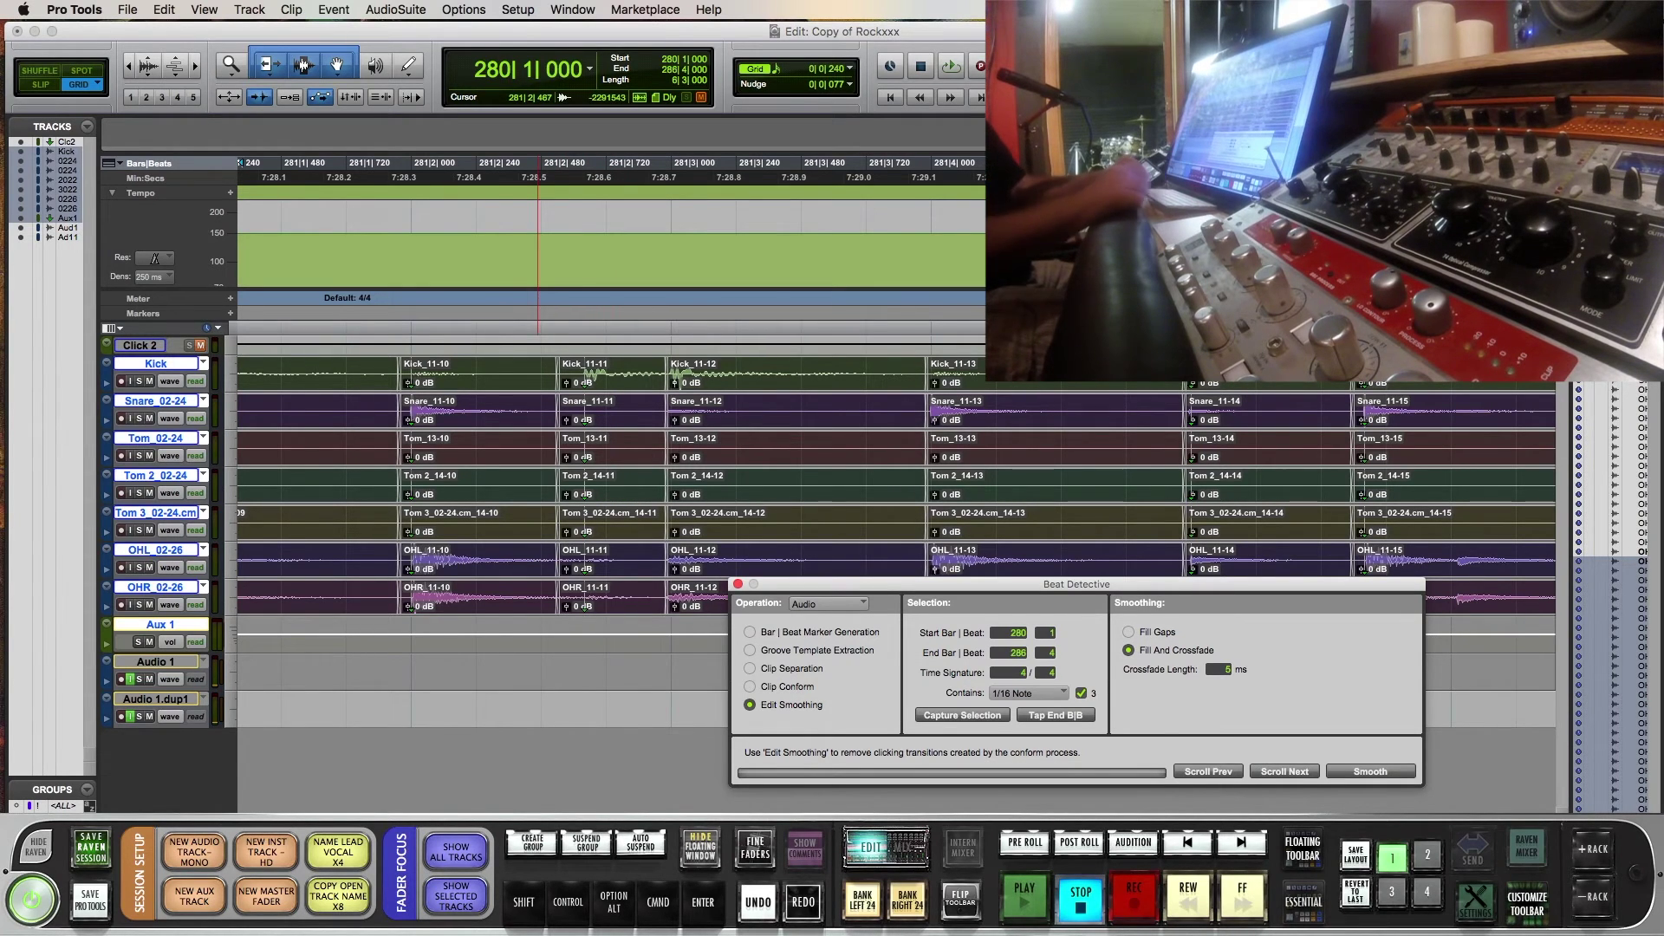
pyautogui.press('space')
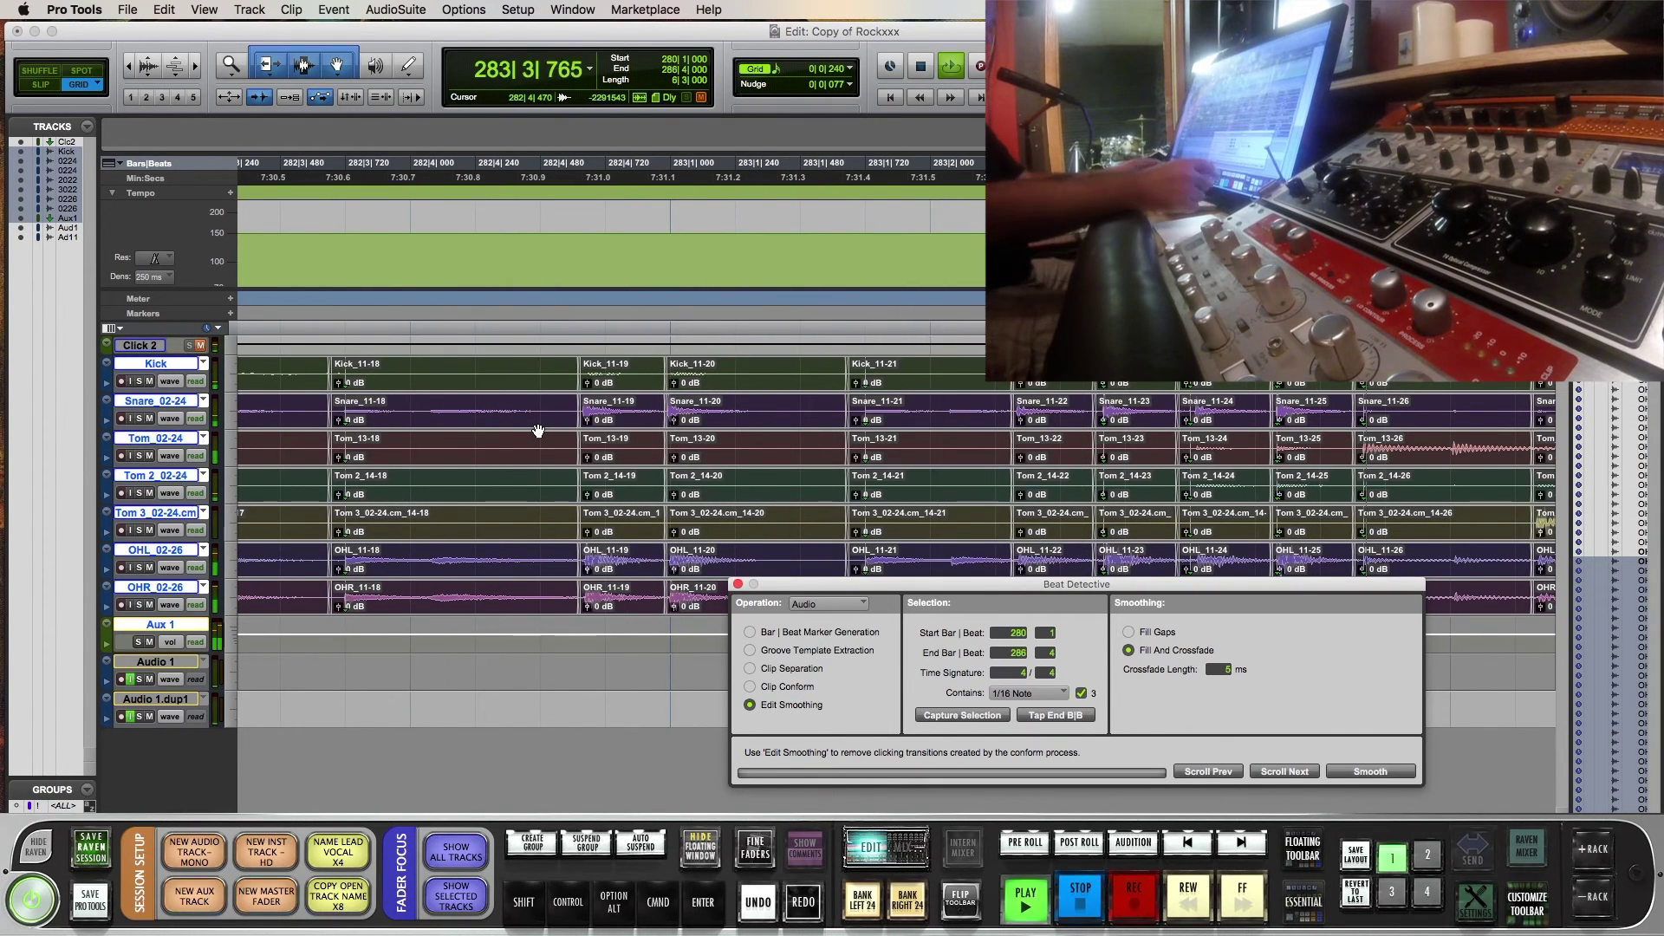
pyautogui.press('super+equal')
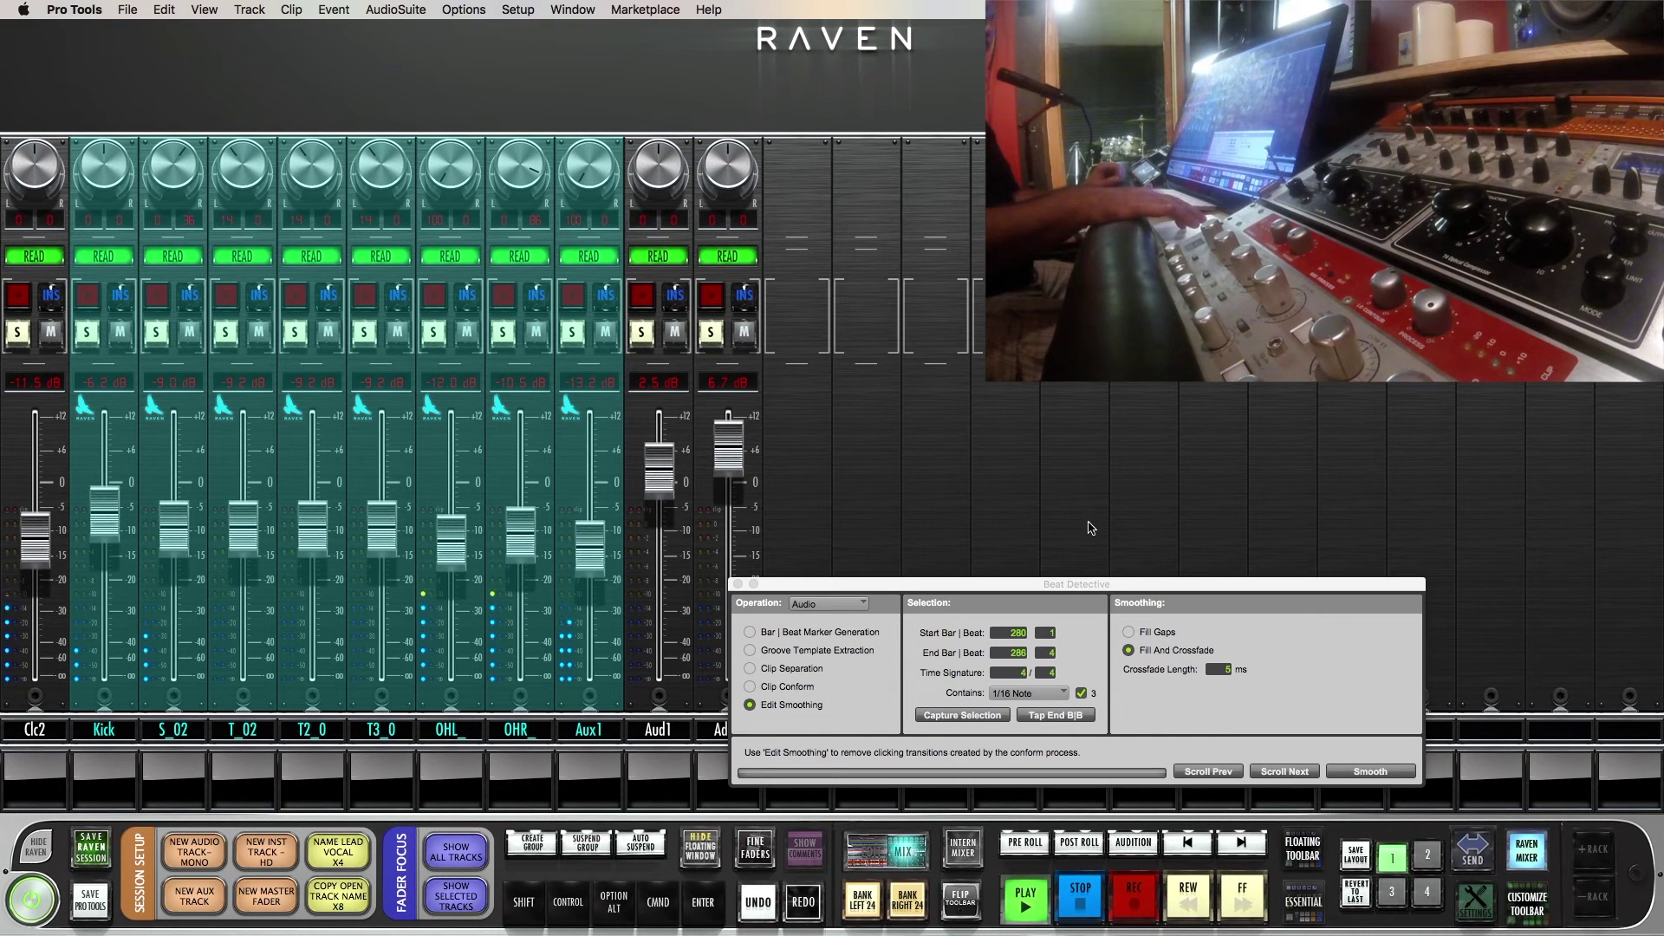
# - Close Beat Detective, stop playback, and consolidate each drum track into one continuous clip
pyautogui.click(739, 585)
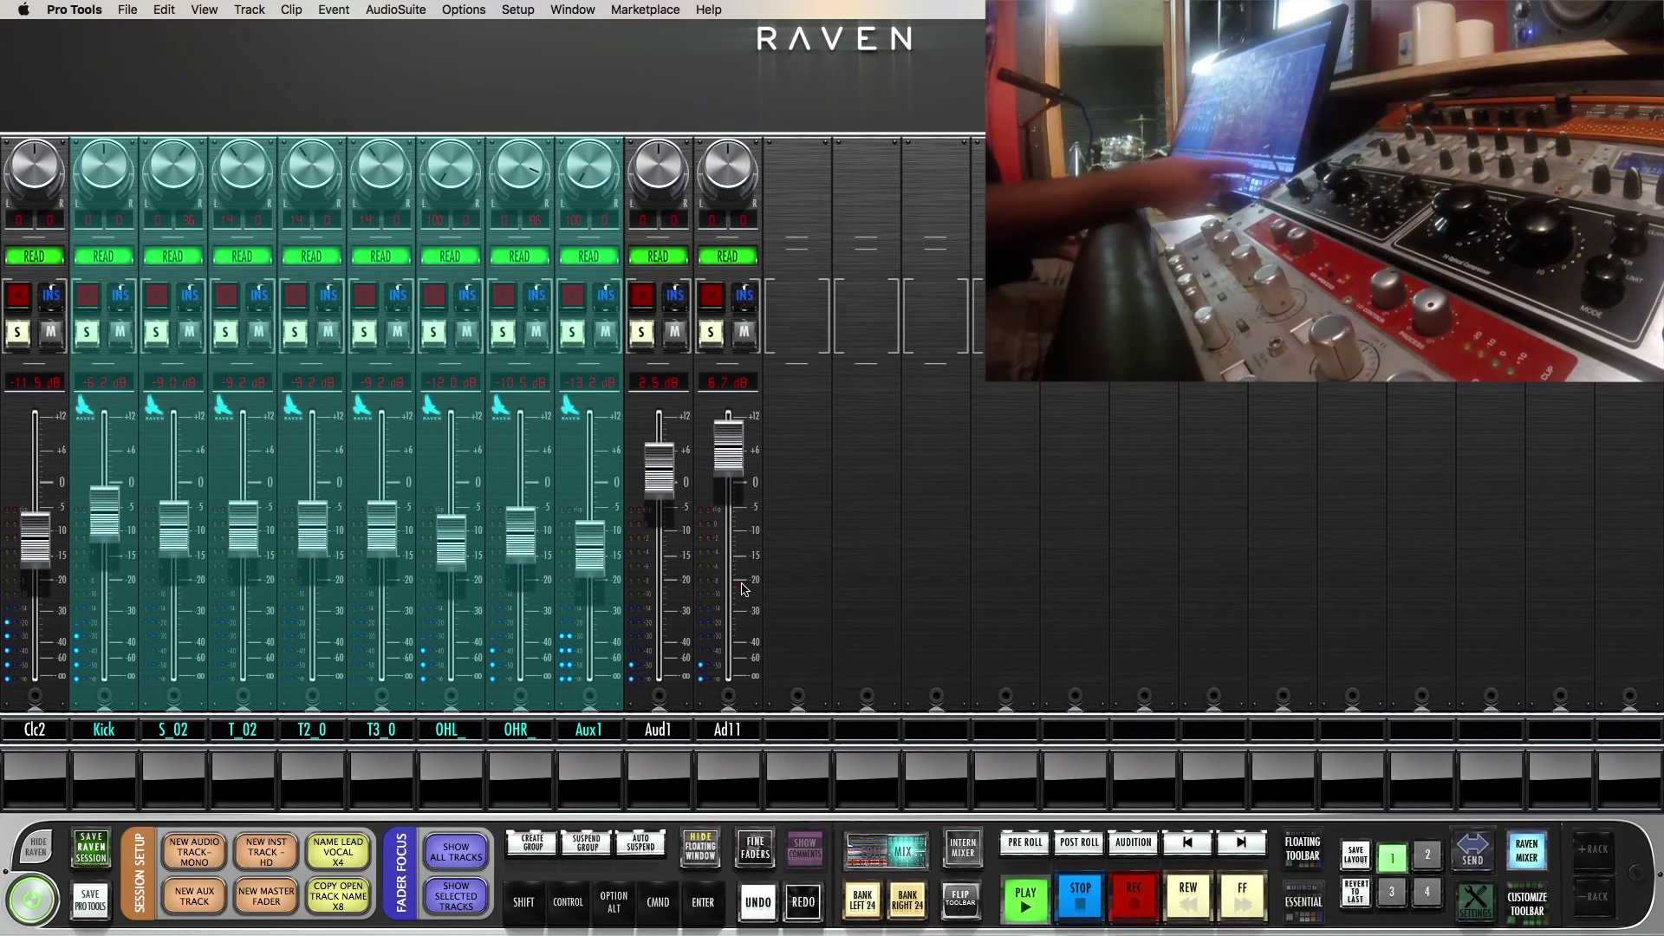
pyautogui.click(898, 848)
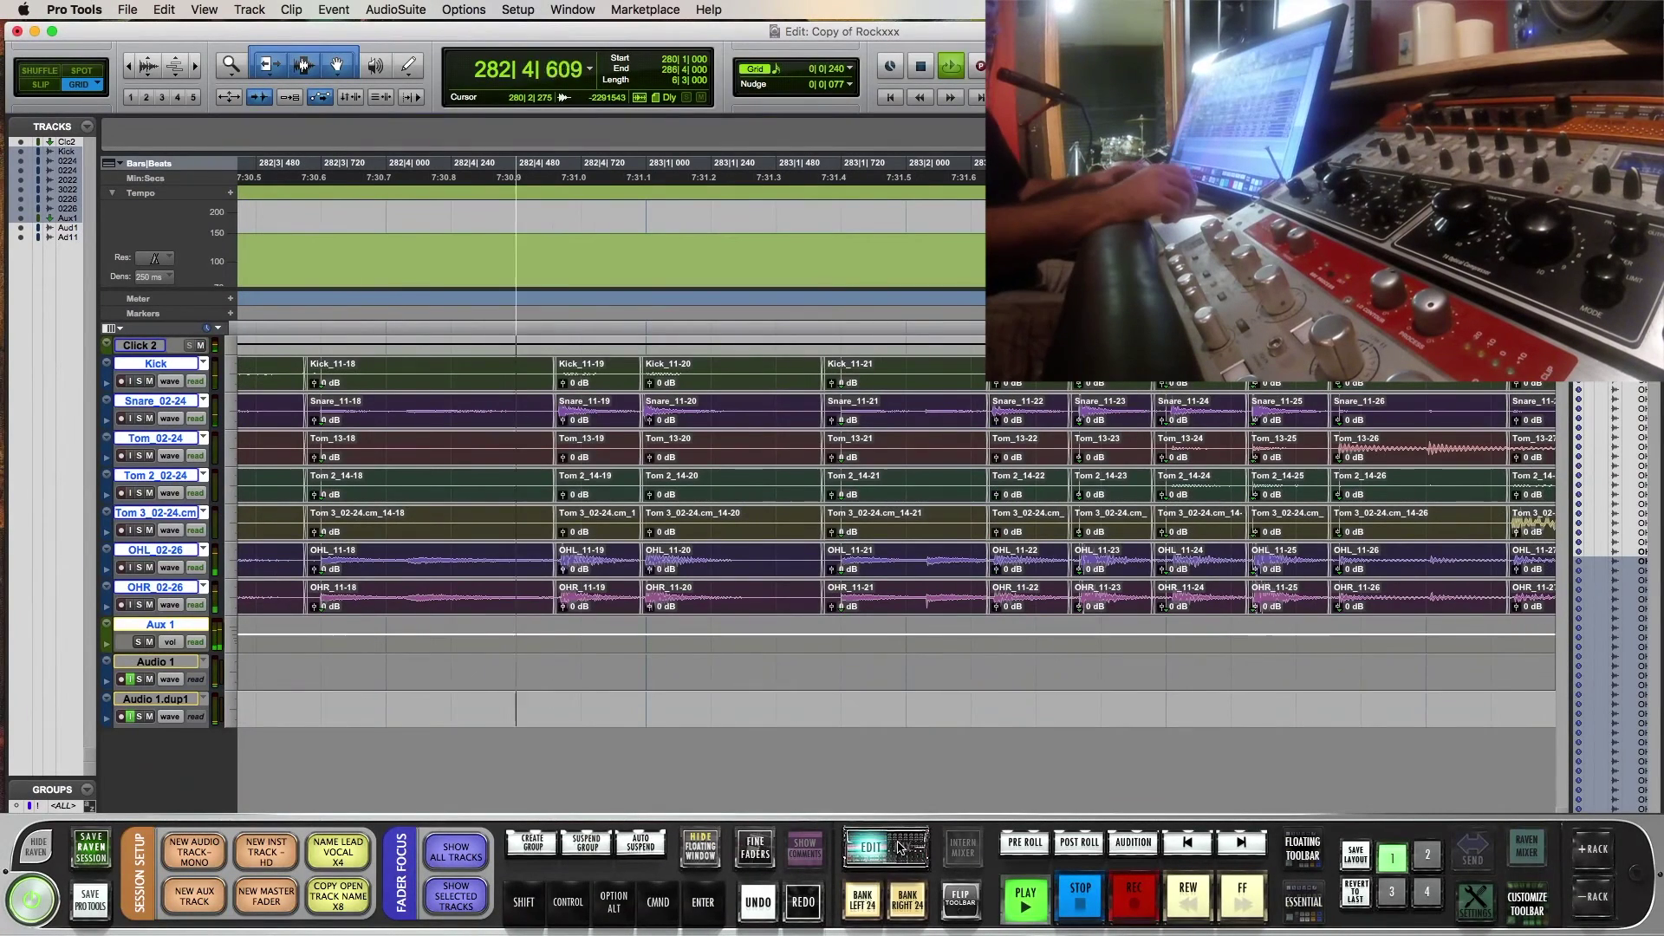
pyautogui.press('space')
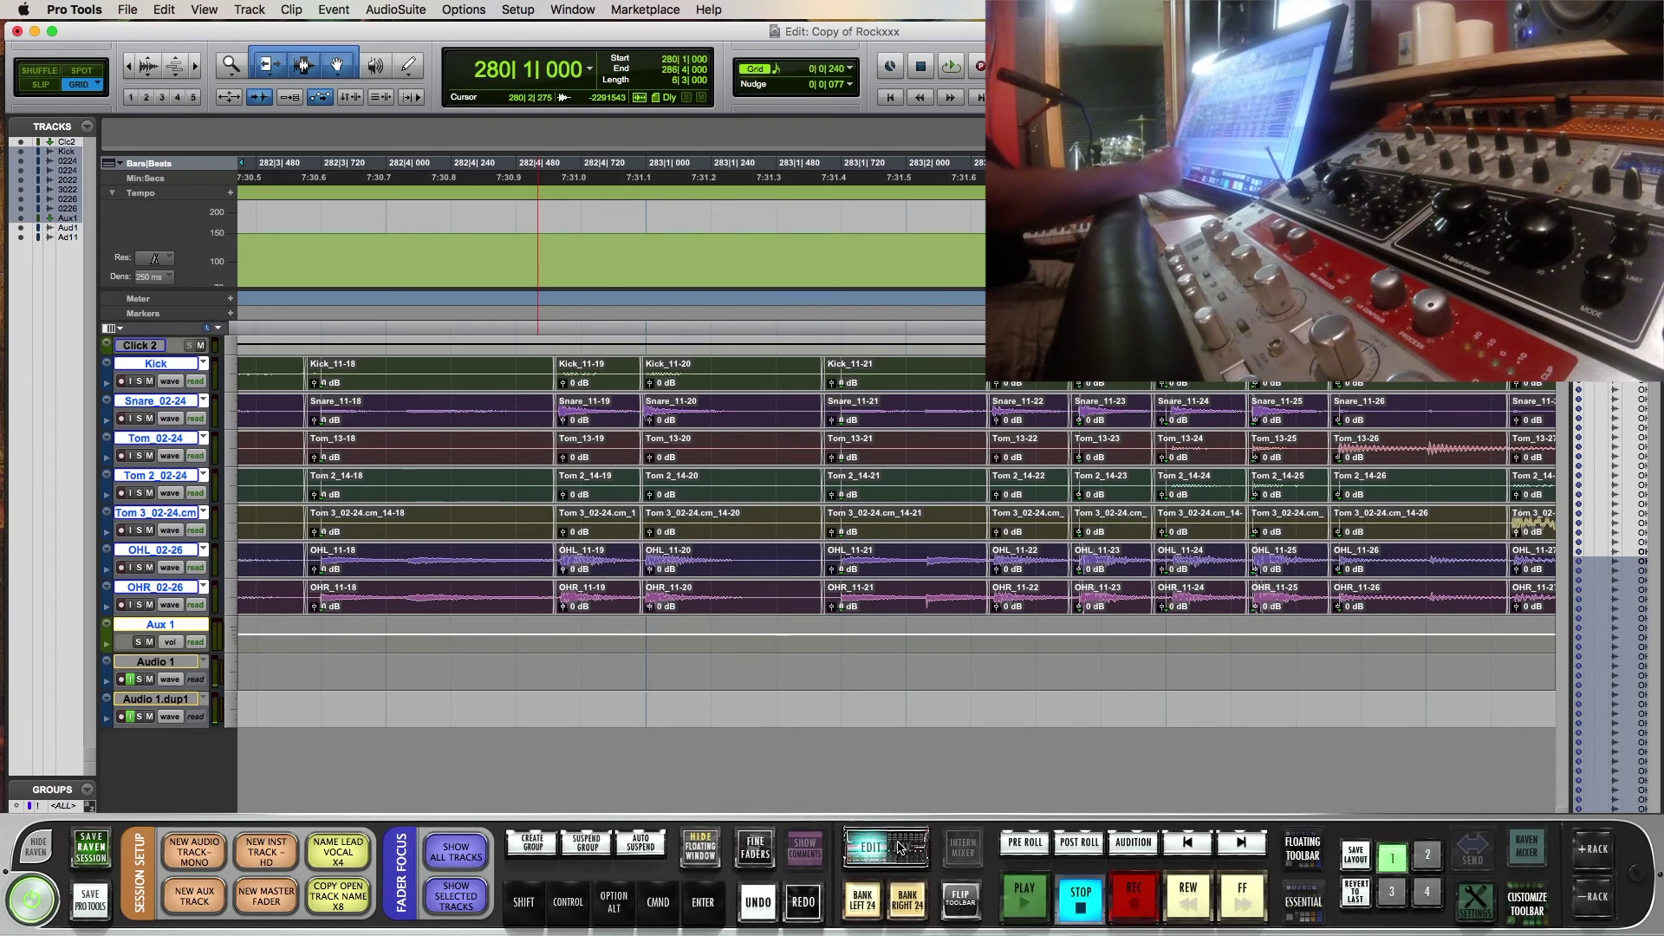
pyautogui.press('alt')
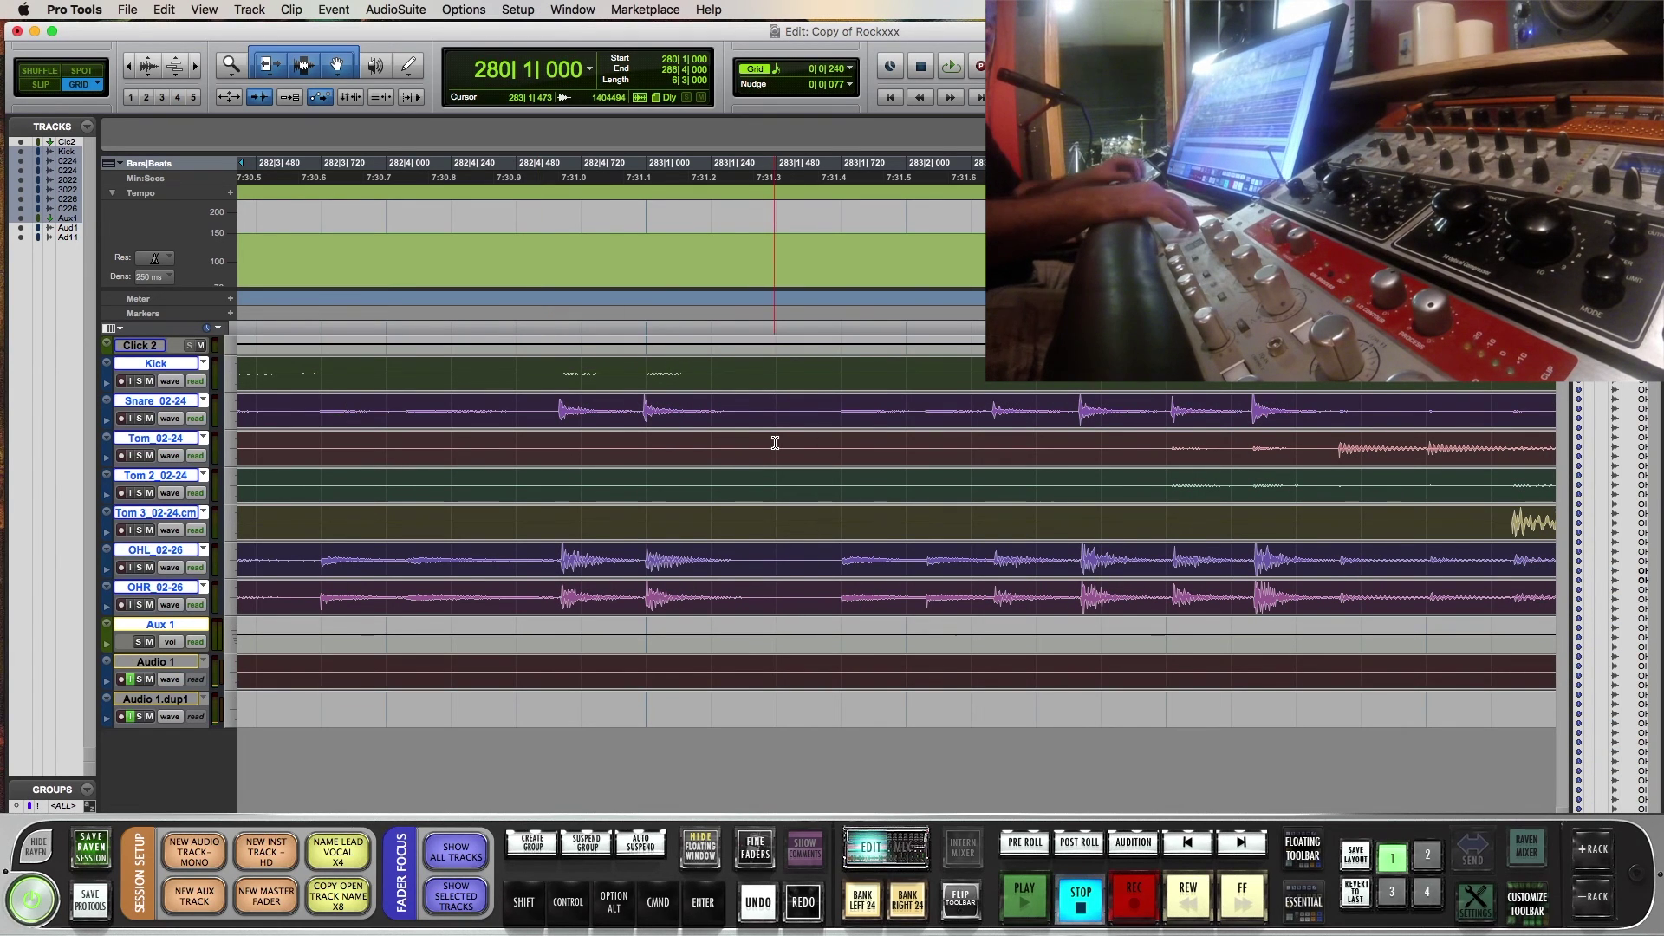
pyautogui.hscroll(-10, 775, 443)
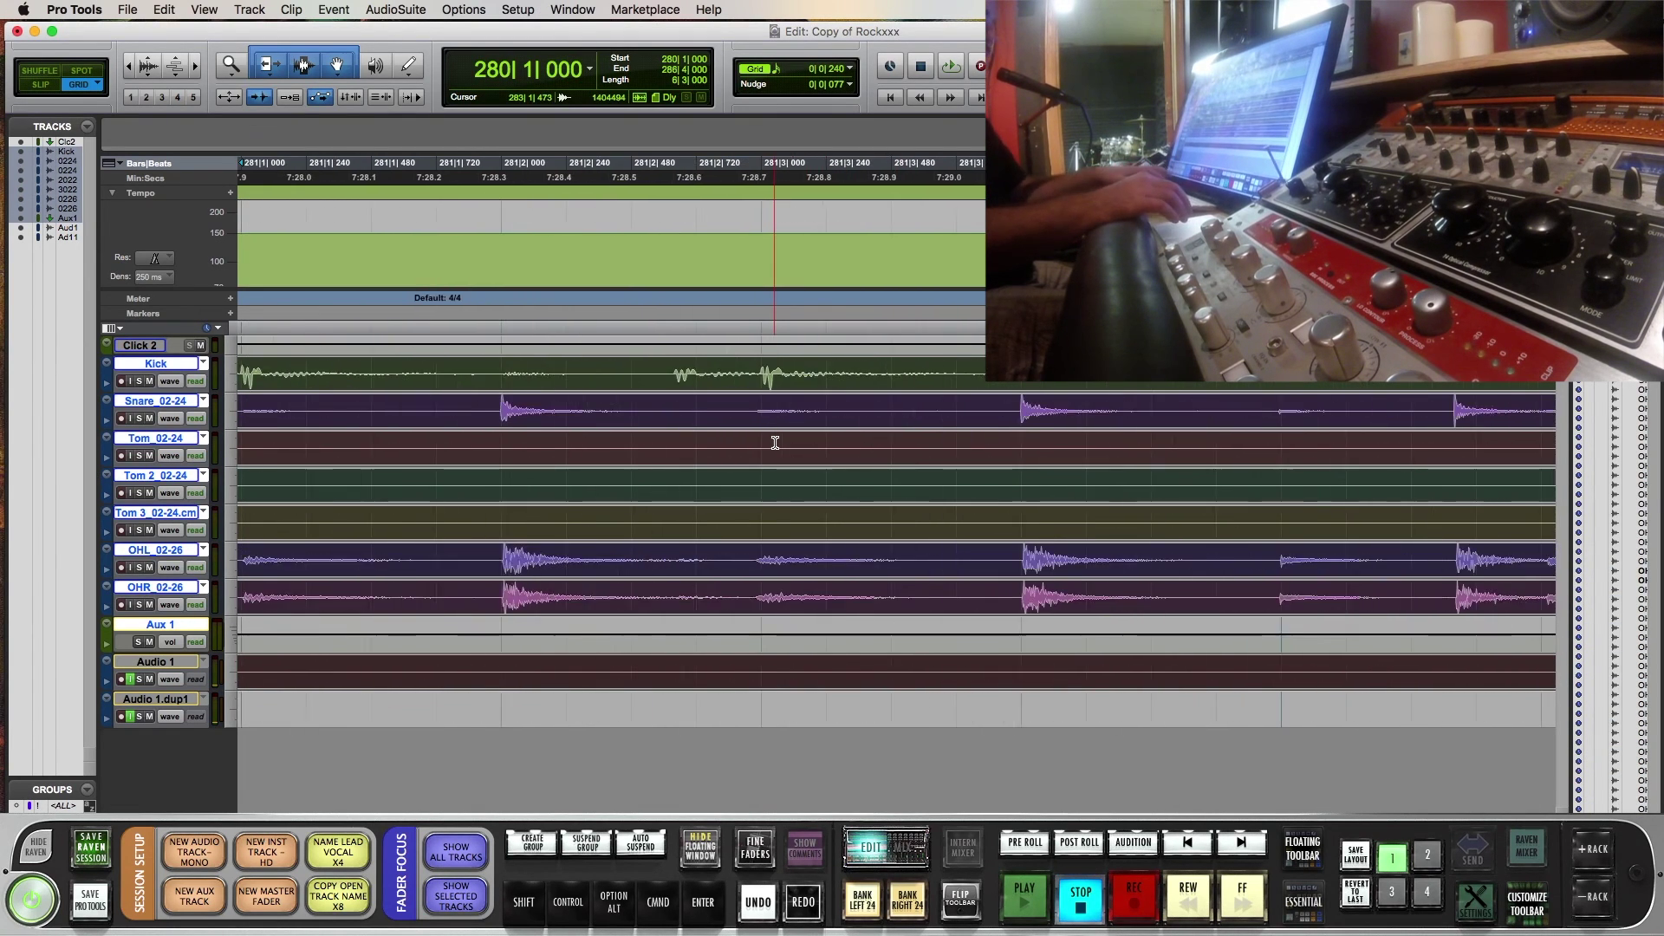
pyautogui.press('space')
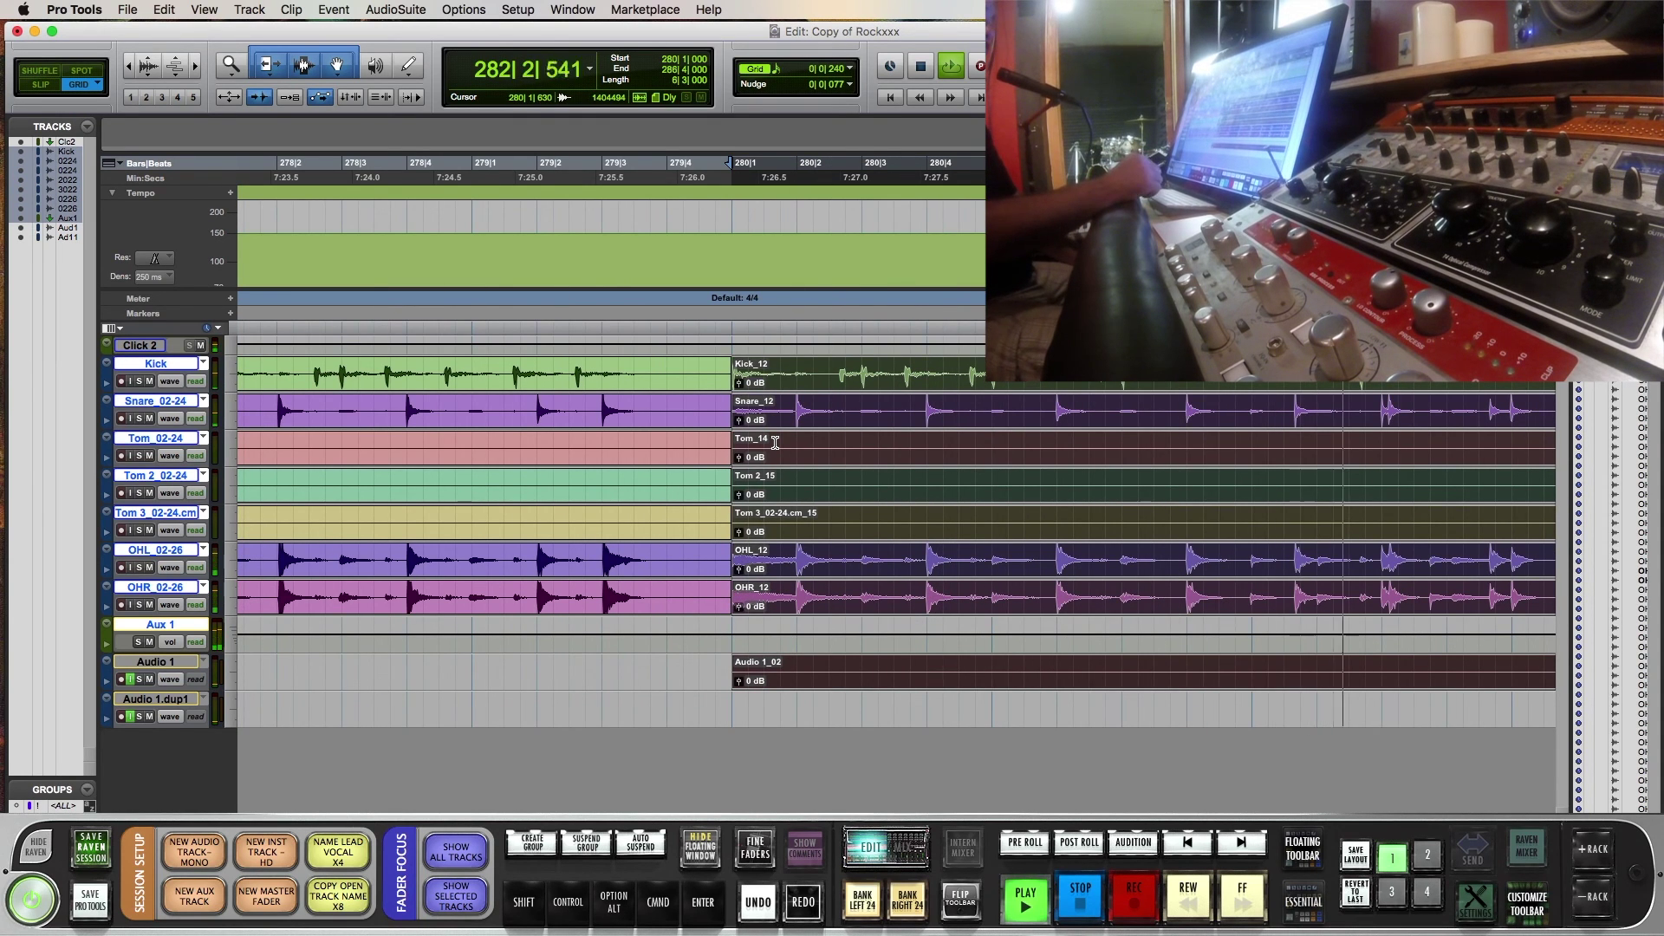
pyautogui.press('space')
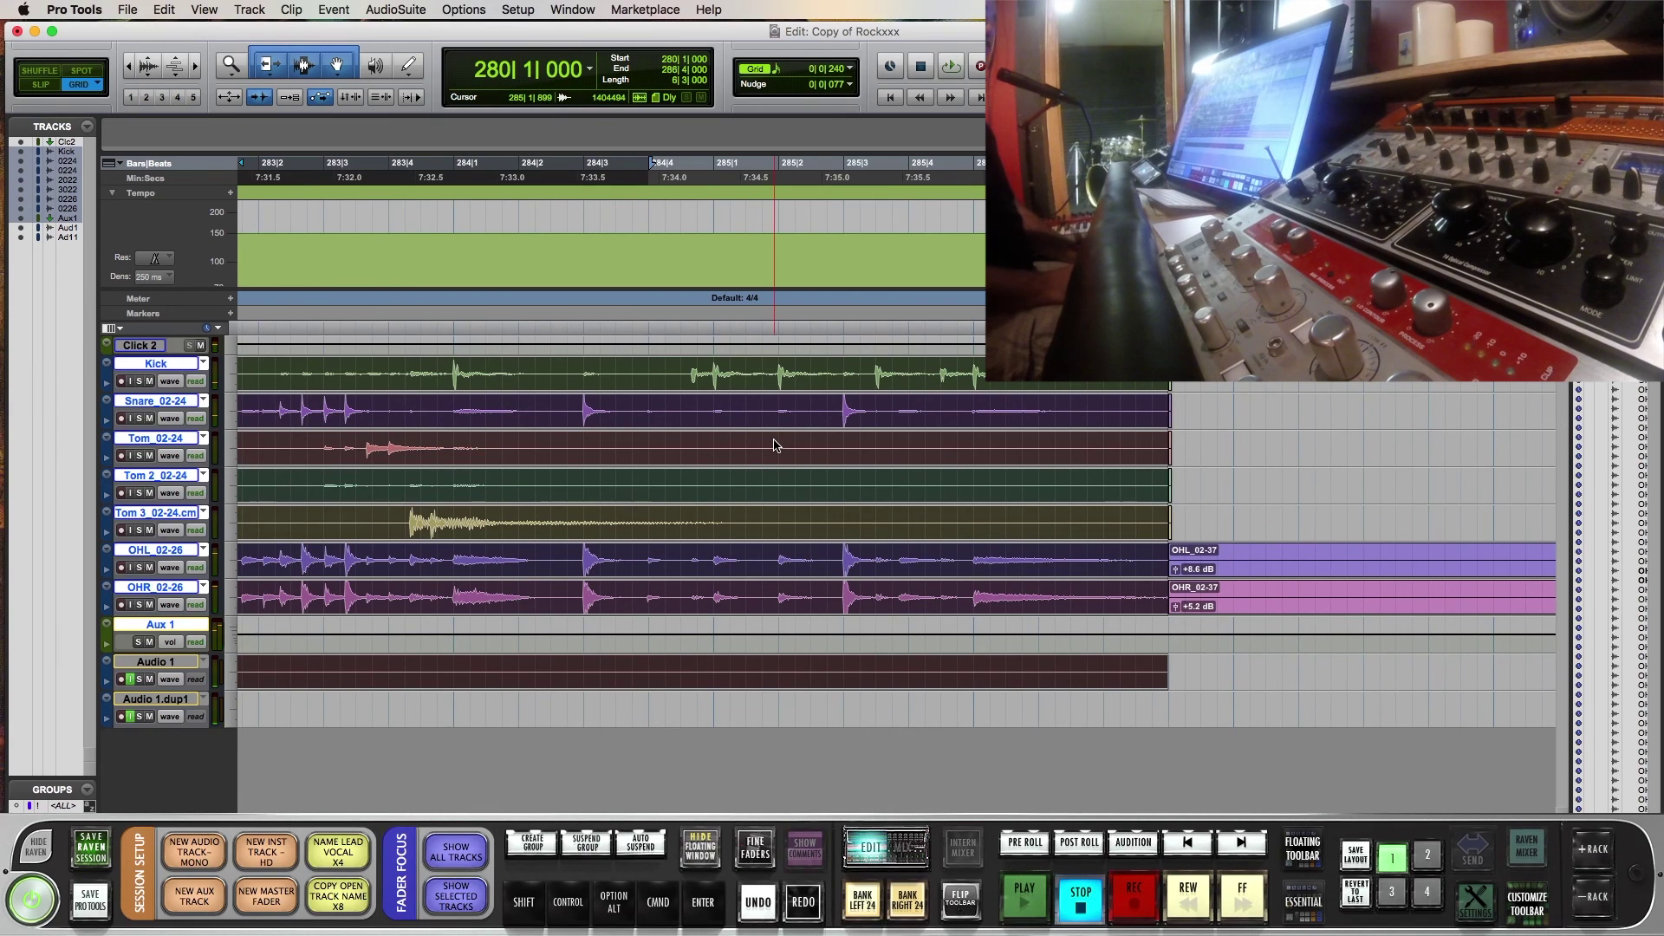